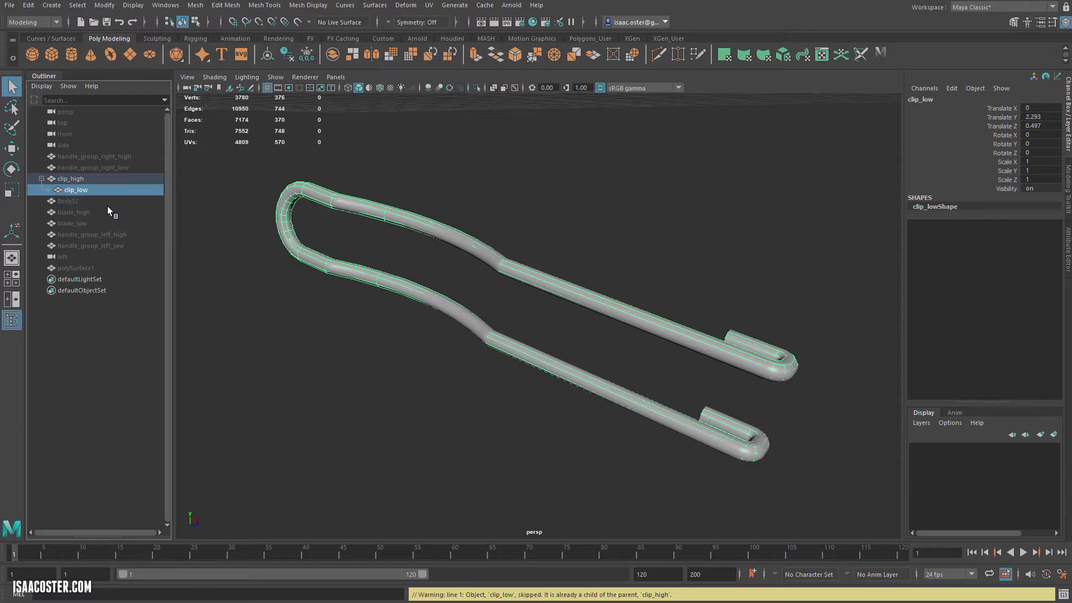
Step: Unparent clip_low from clip_high and parent it back under clip_high
key("shift+p")
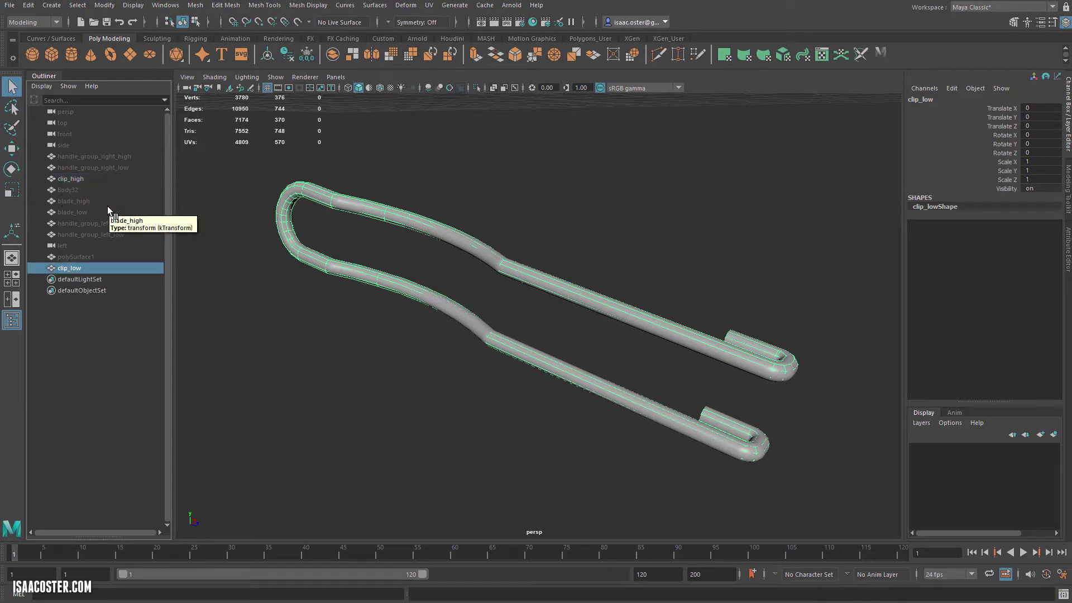
middle_click_drag(82, 268, 82, 192)
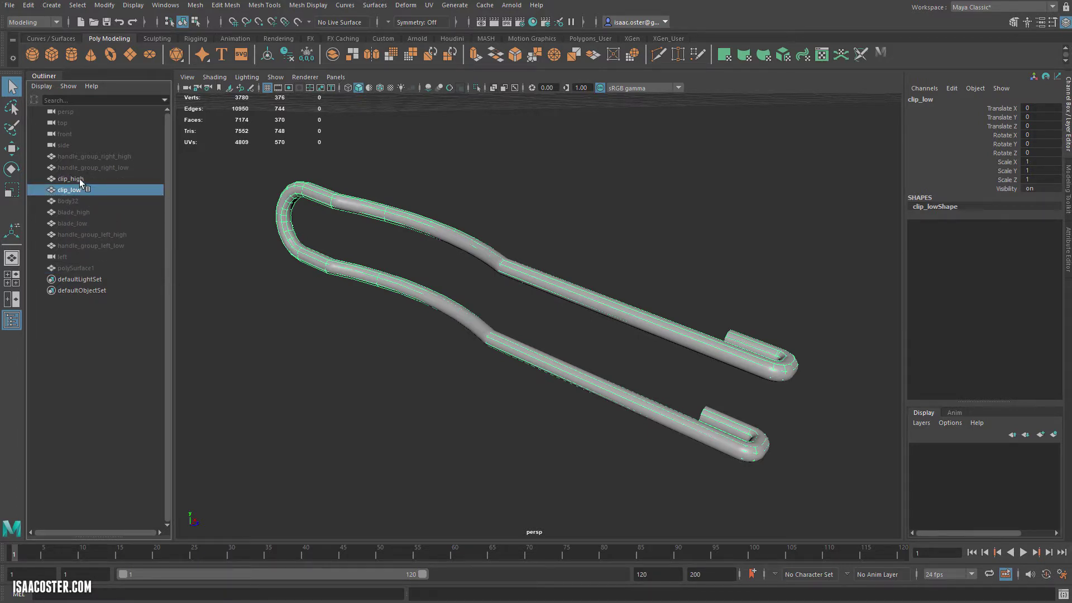
left_click(70, 178, "ctrl")
left_click(29, 5)
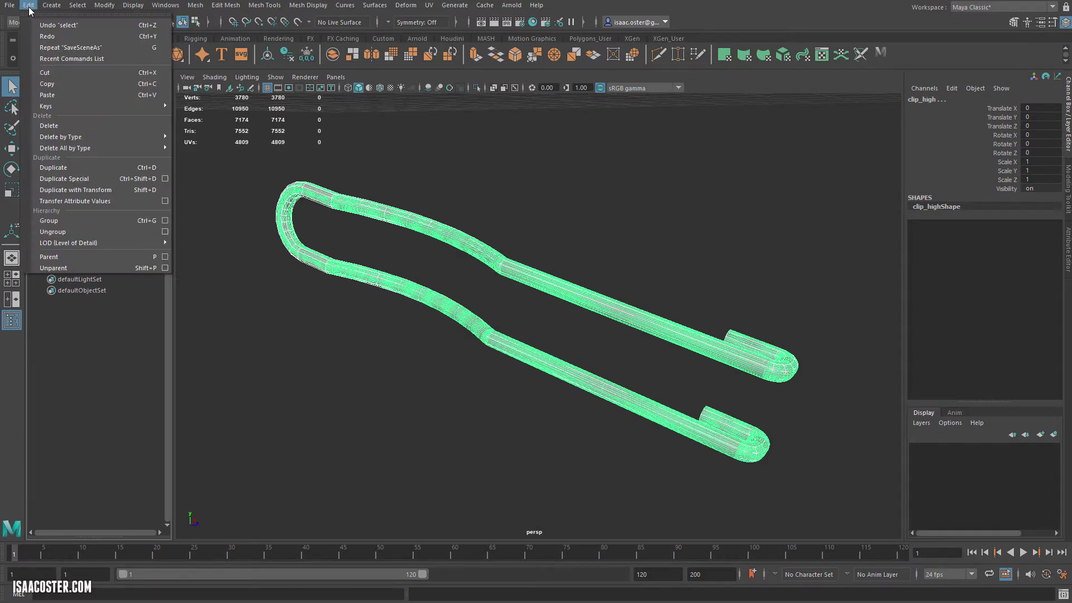
left_click(61, 257)
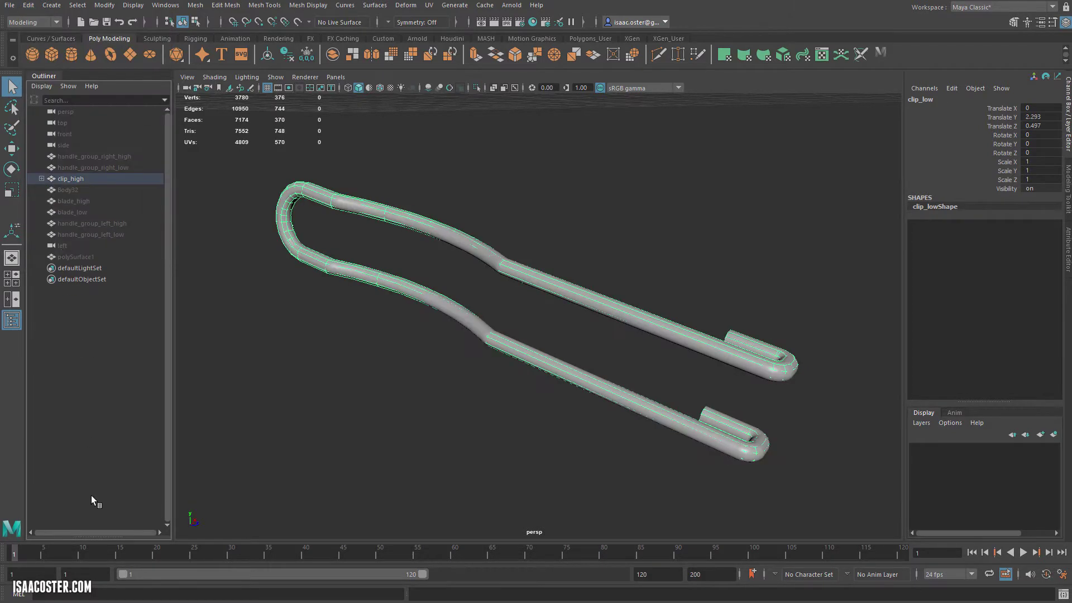
Step: Unparent clip_low from clip_high and reorder it directly below clip_high in the Outliner
left_click(42, 179)
left_click(82, 180)
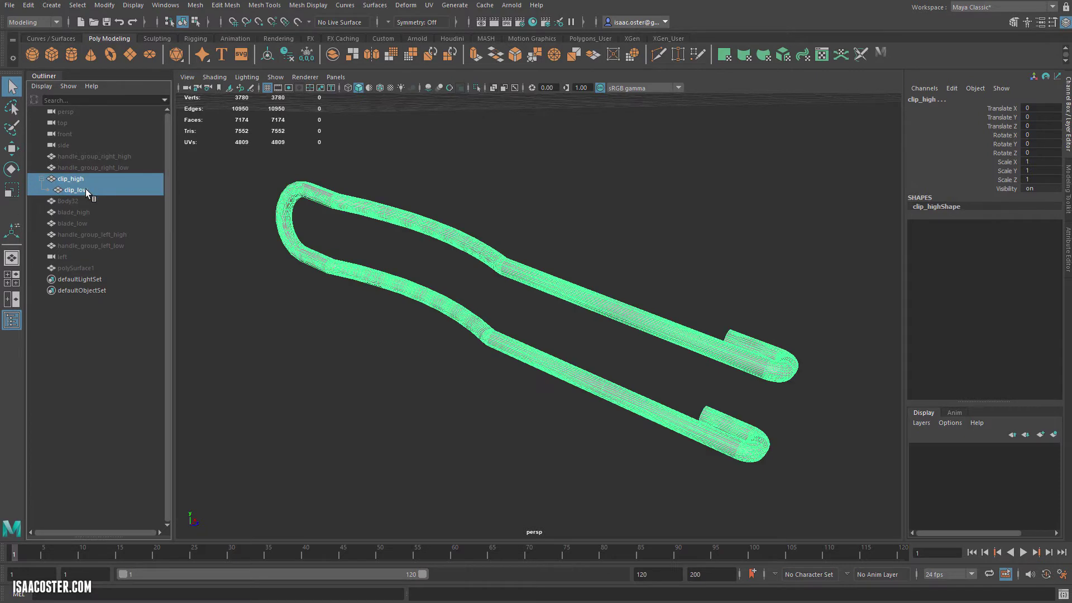
left_click(72, 190)
left_click(28, 5)
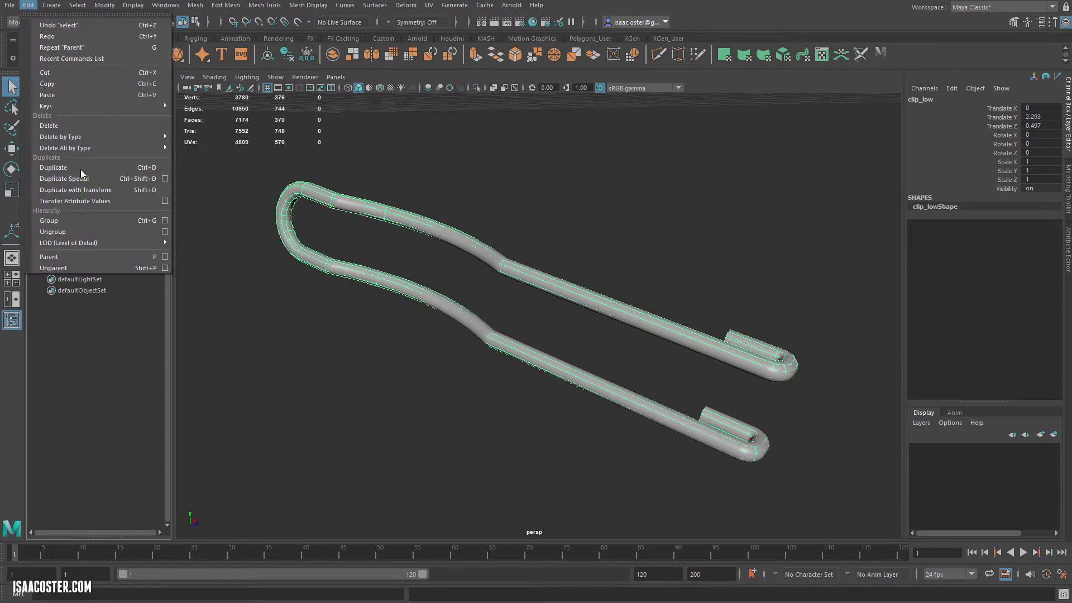
left_click(85, 268)
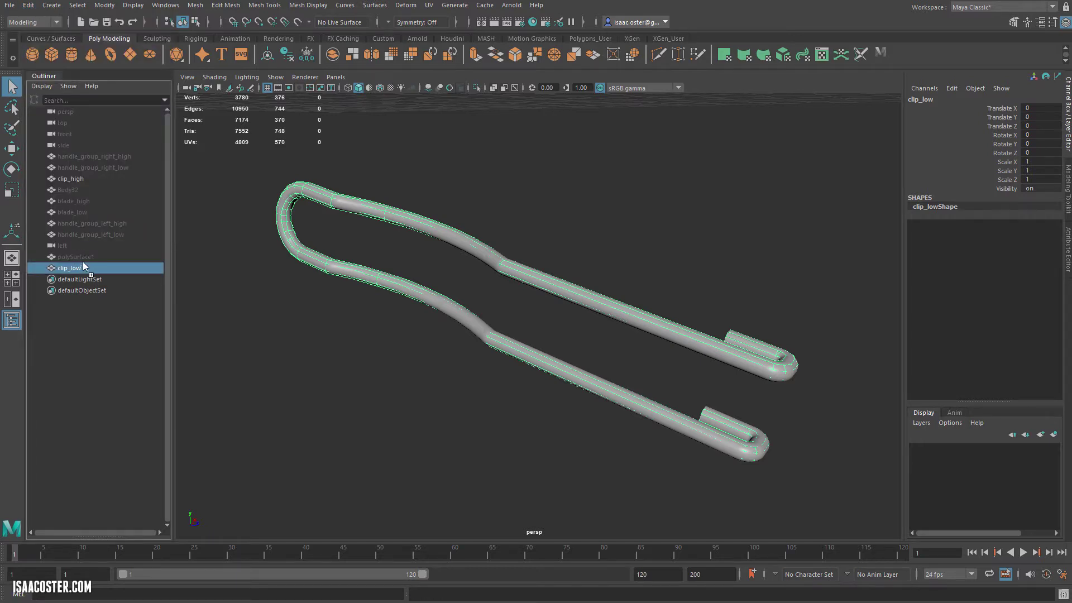
middle_click_drag(83, 262, 83, 190)
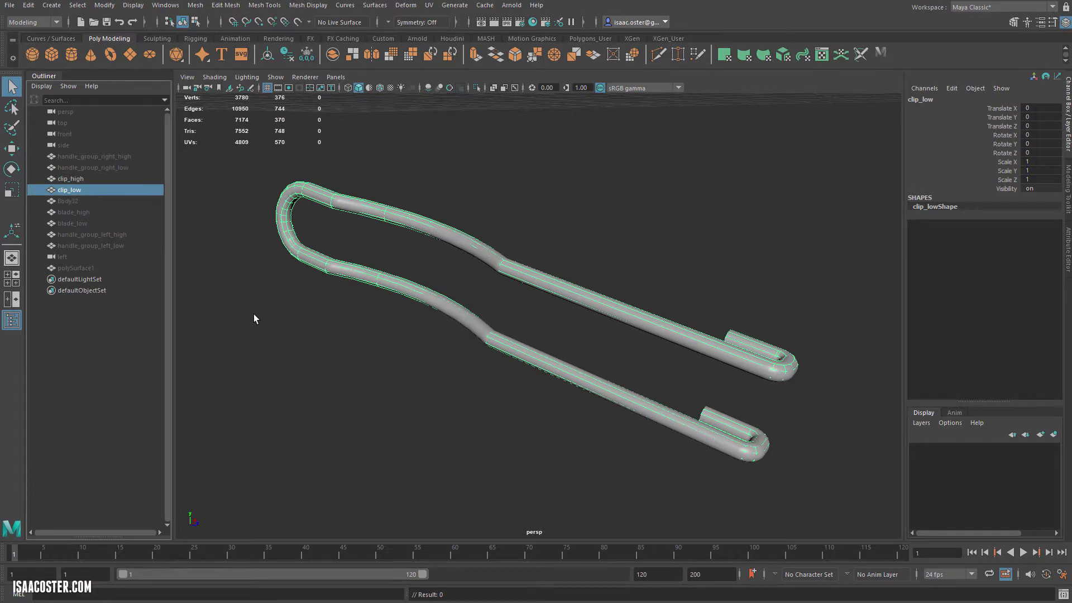
Step: Unhide the toothed part Body32 and inspect it beside the clip
left_click_drag(253, 314, 294, 318, "alt")
left_click(74, 201)
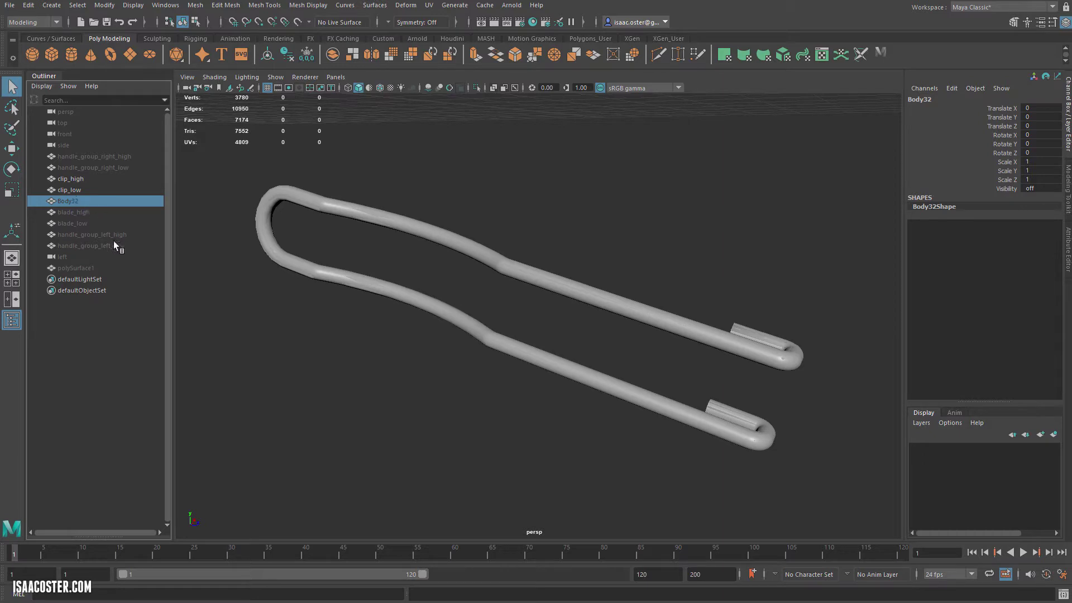
key("shift+h")
right_click_drag(487, 322, 527, 253, "alt")
middle_click_drag(527, 253, 502, 316, "alt")
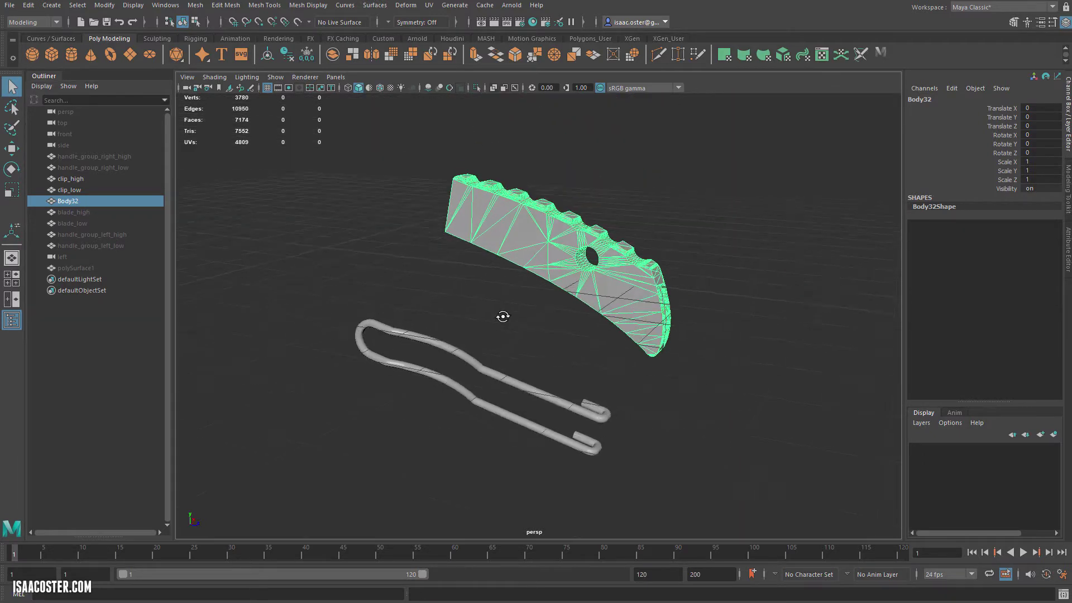
right_click_drag(503, 316, 663, 336, "alt")
left_click_drag(663, 337, 618, 314, "alt")
left_click(478, 325)
left_click(652, 275)
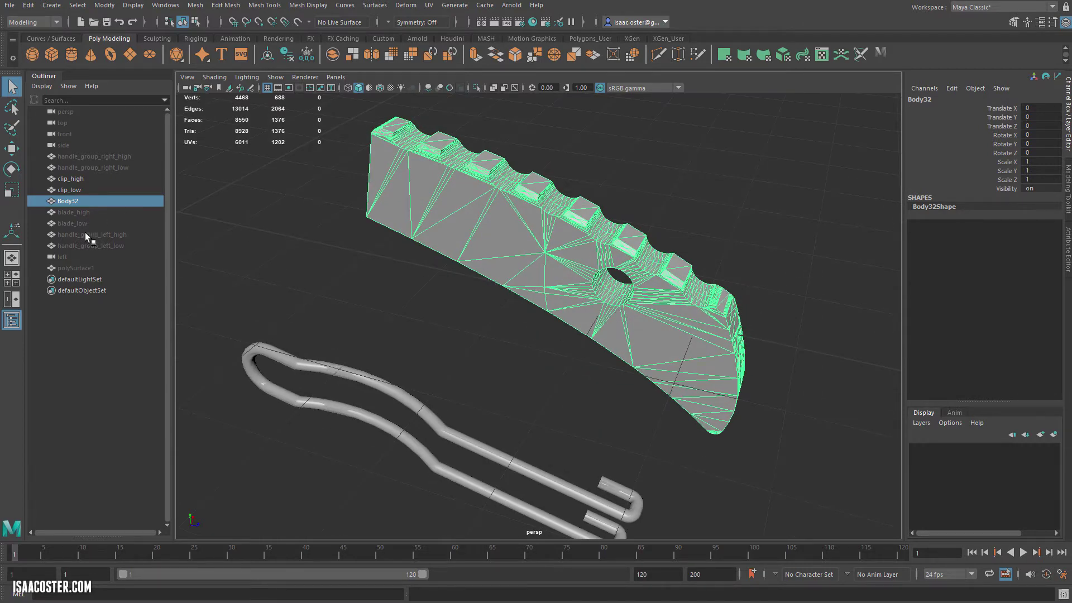
Step: Unhide polySurface1, the screw head mesh, and clear the selection
left_click(75, 269)
key("shift+h")
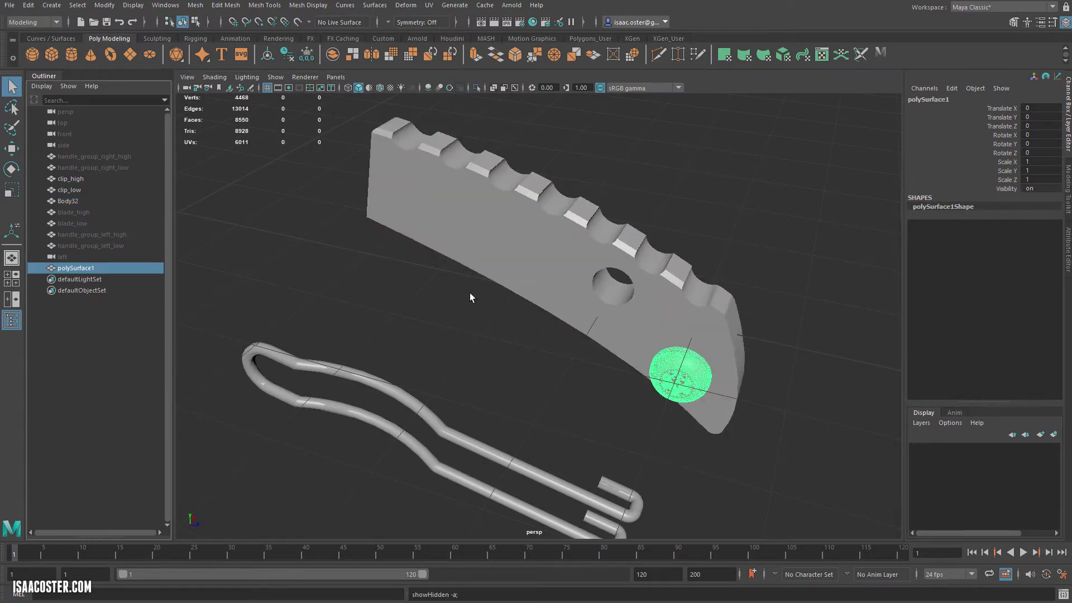
left_click_drag(470, 293, 406, 327, "alt")
left_click(373, 300)
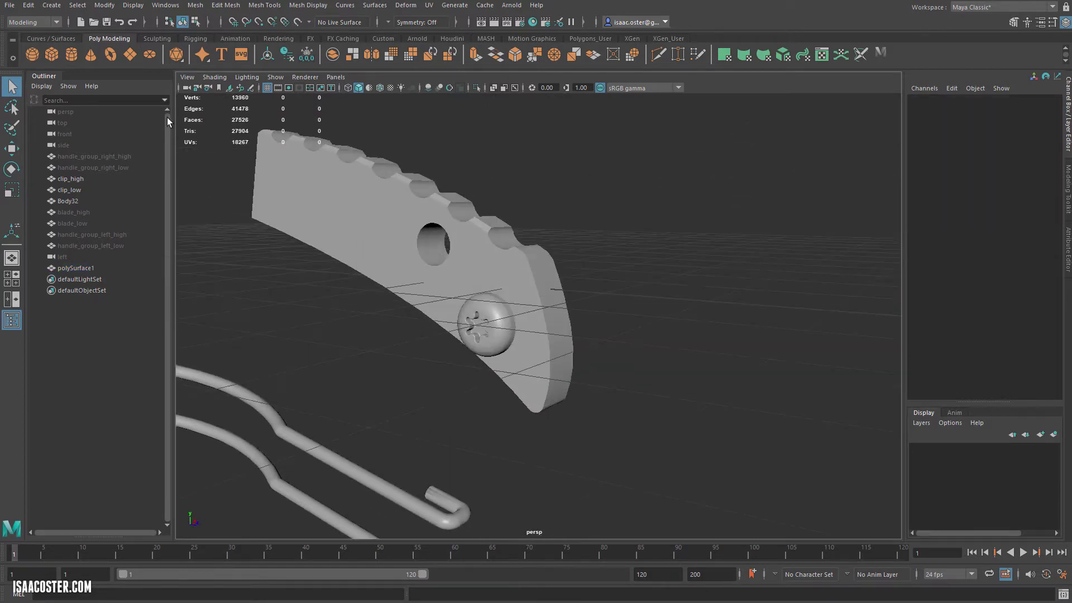
Step: Turn off the viewport grid and hide Body32 and both clip meshes, leaving only the screw heads displayed
left_click(132, 9)
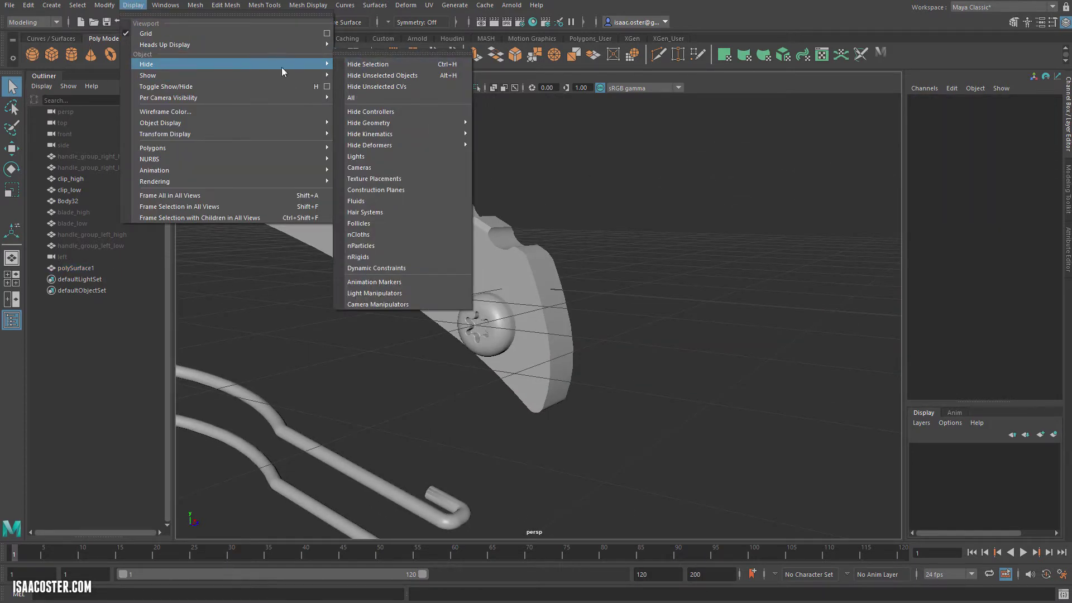
left_click(253, 34)
left_click_drag(518, 311, 531, 337, "alt")
left_click(520, 333)
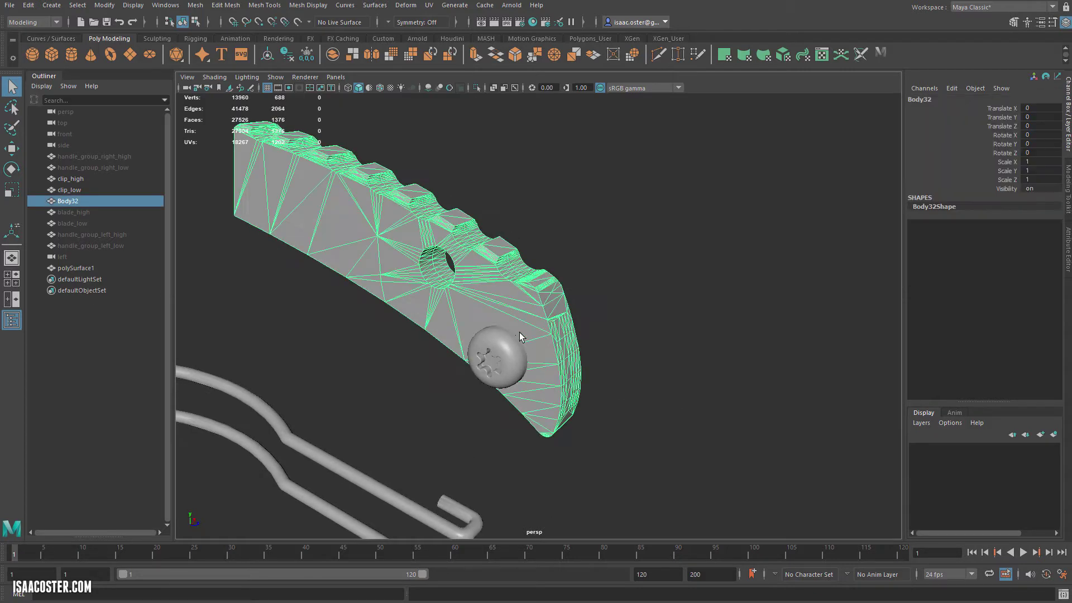
left_click(331, 486, "shift")
key("ctrl+h")
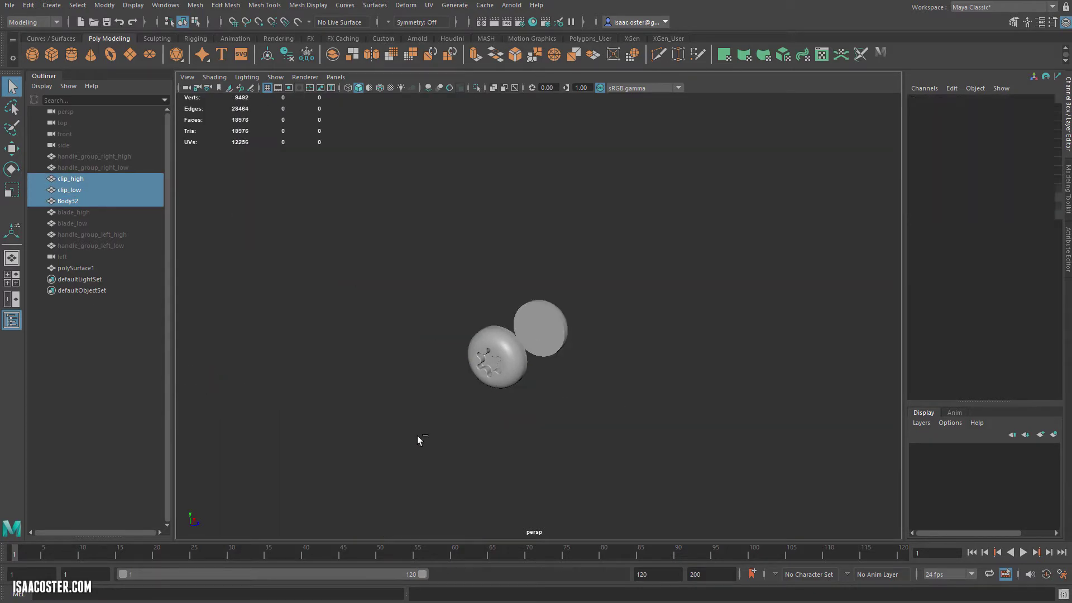
left_click_drag(520, 367, 484, 357, "alt")
Step: Create a polygon cylinder primitive at the origin
left_click(77, 5)
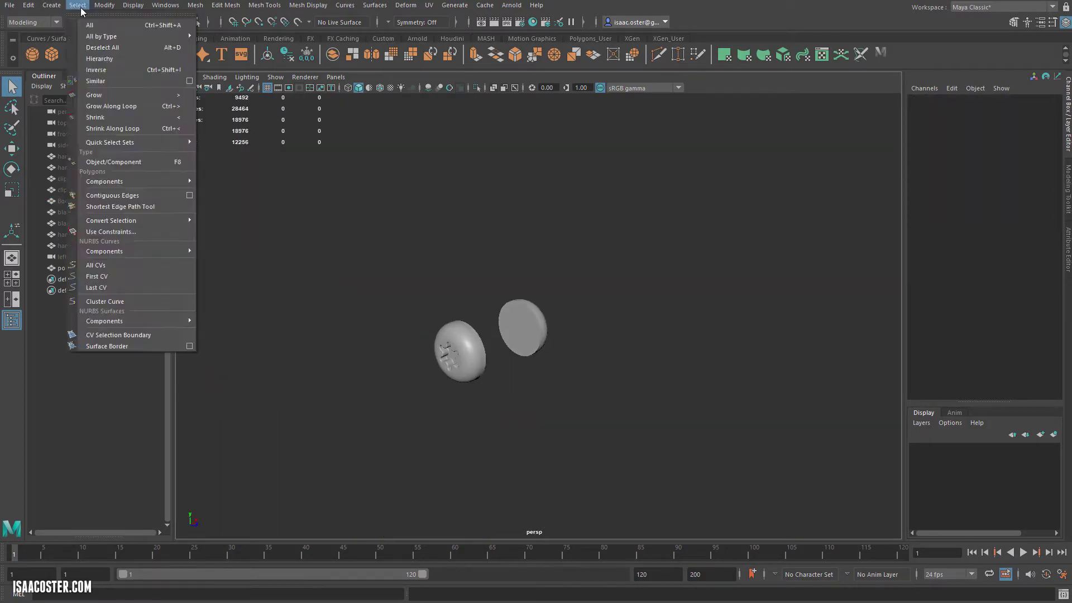
mouse_move(50, 8)
mouse_move(87, 49)
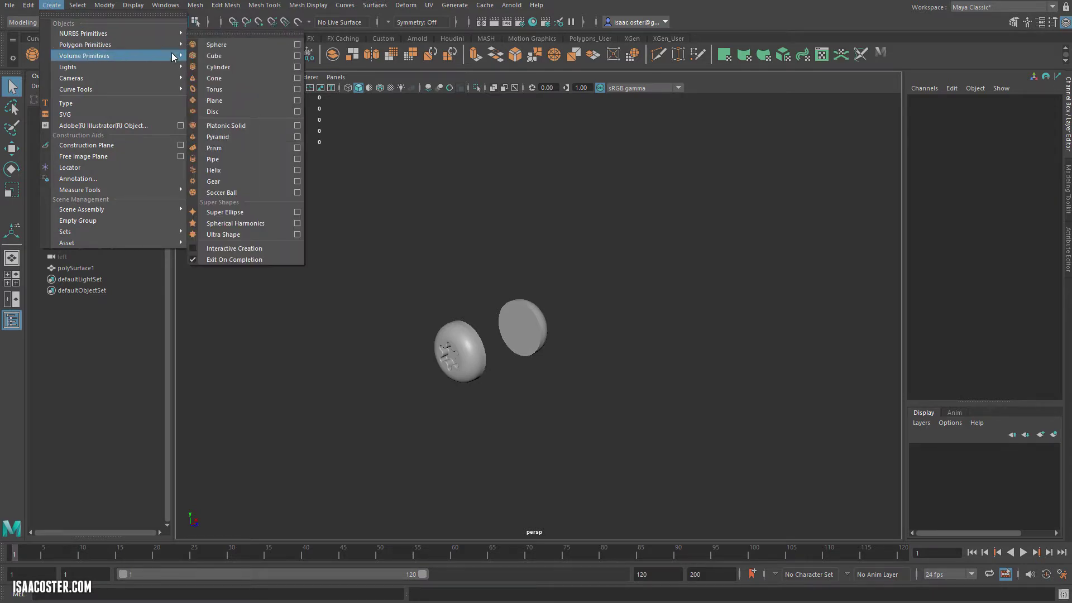
mouse_move(147, 56)
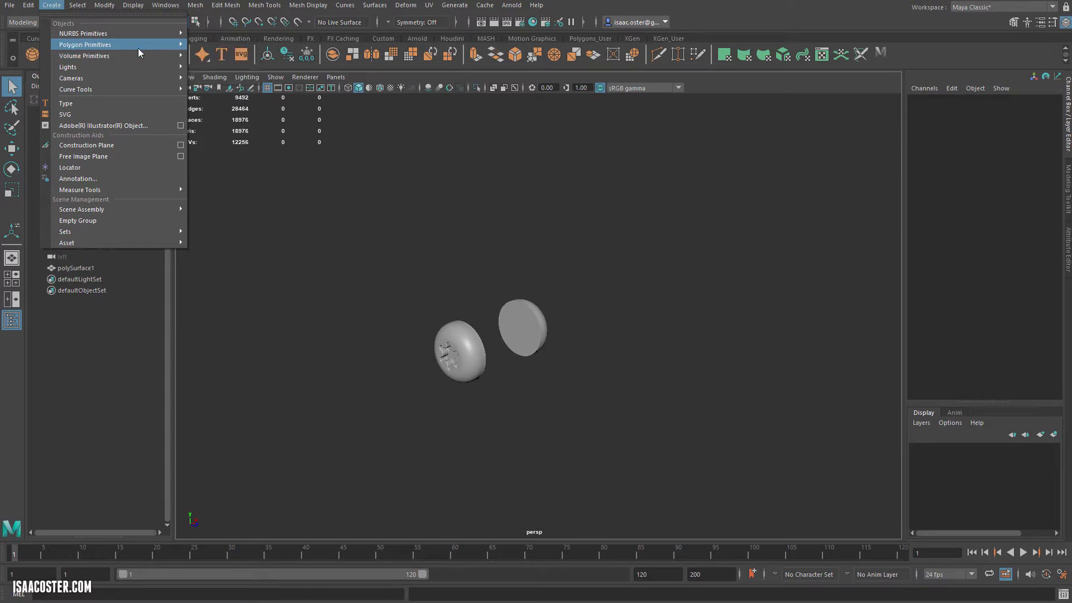
left_click(218, 67)
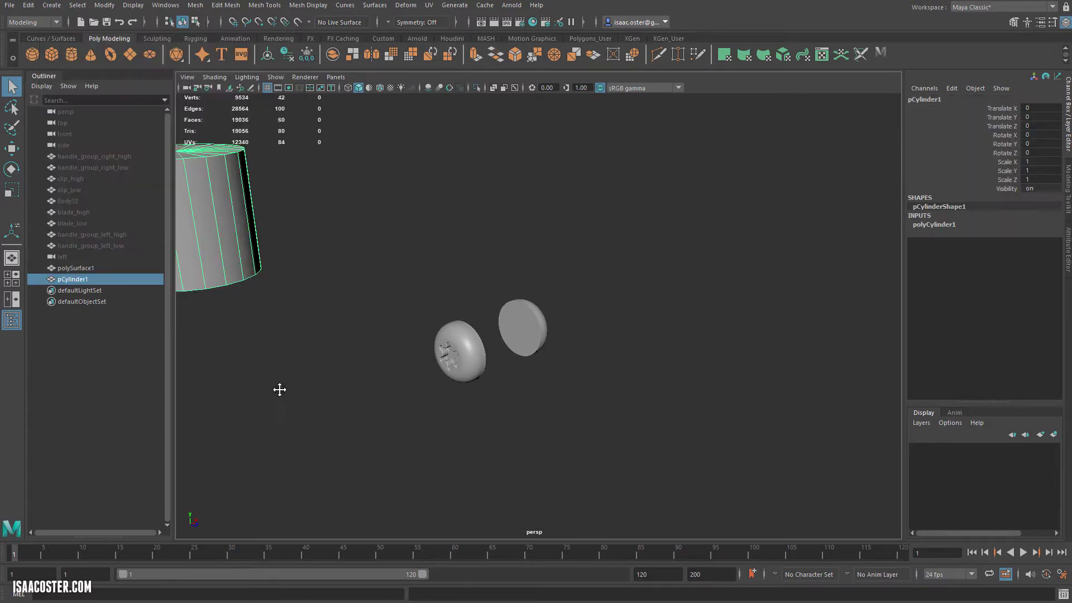
middle_click_drag(279, 389, 313, 410, "alt")
Step: Set the new cylinder's Subdivisions Axis to 12
key("r")
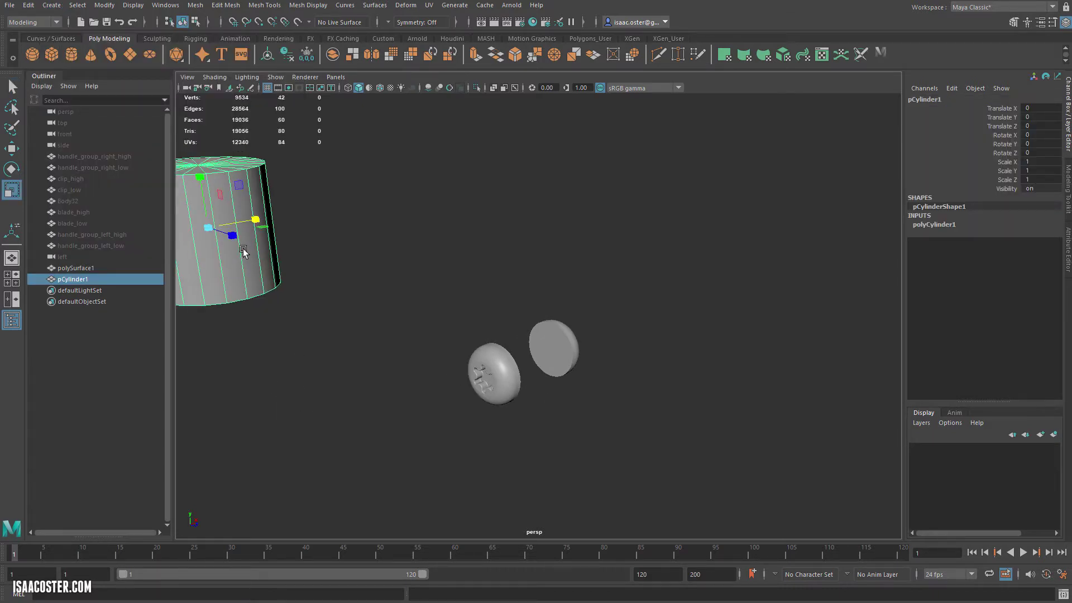
key("s")
key("w")
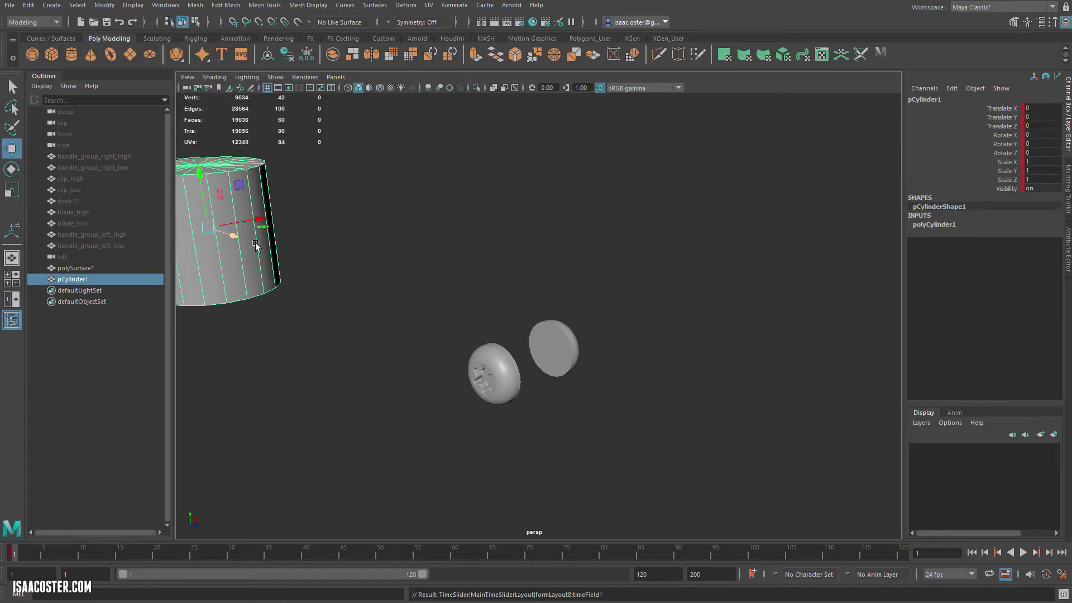
left_click(940, 224)
left_click(1038, 253)
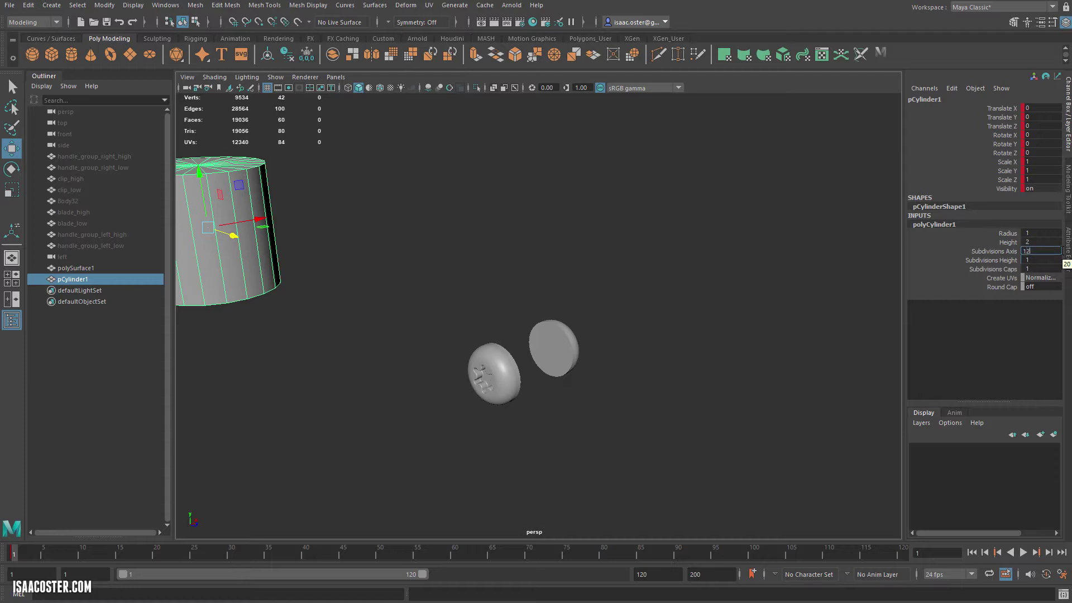
key("Return")
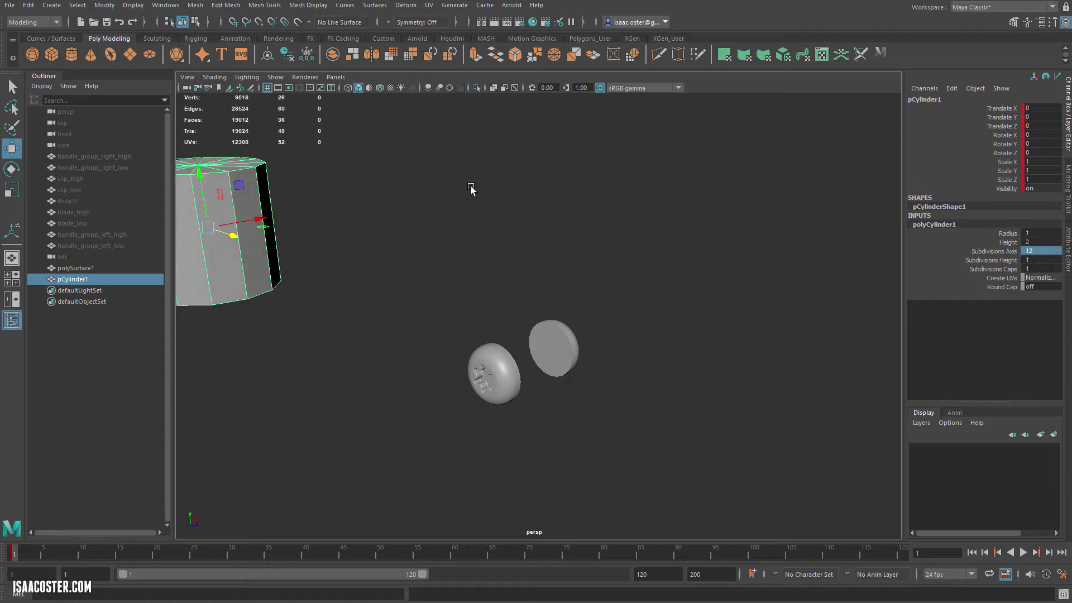
left_click_drag(442, 195, 339, 240, "alt")
left_click_drag(270, 247, 567, 350)
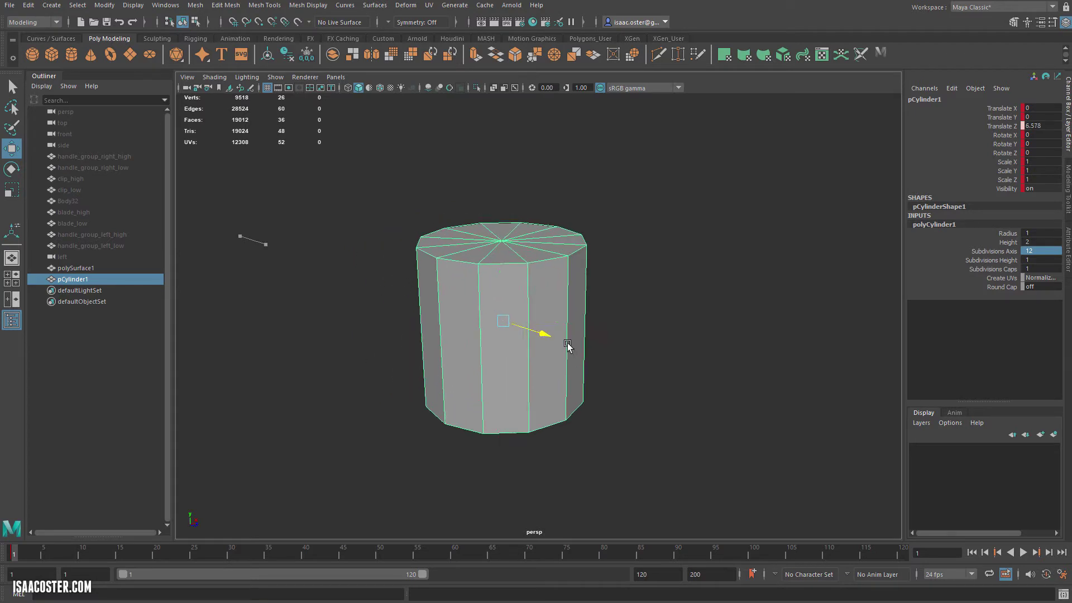
key("e")
left_click_drag(474, 300, 464, 366)
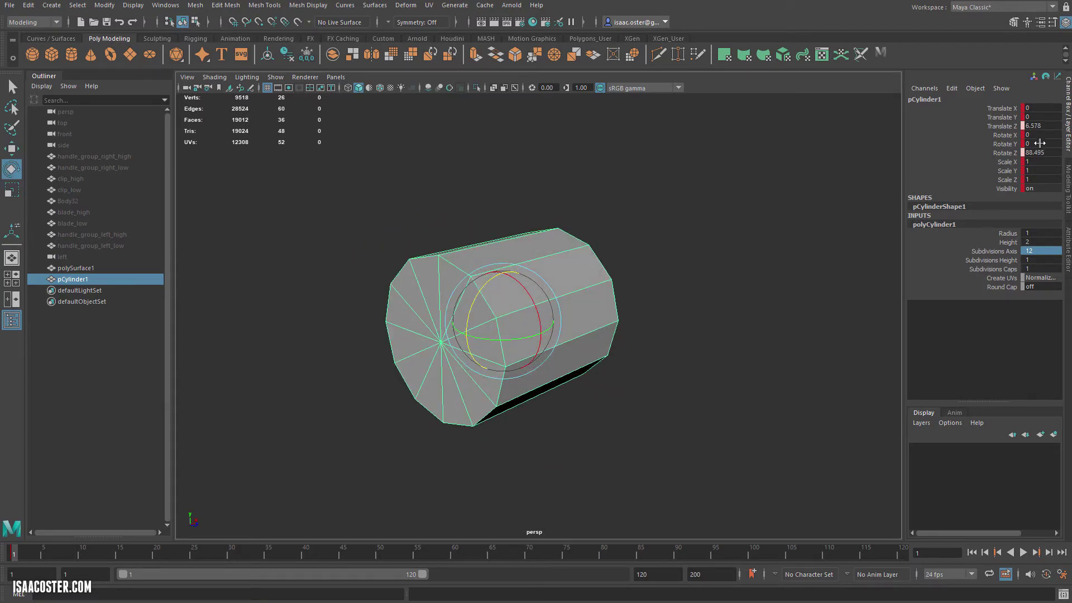
right_click(12, 554)
left_click(12, 554)
double_click(12, 554)
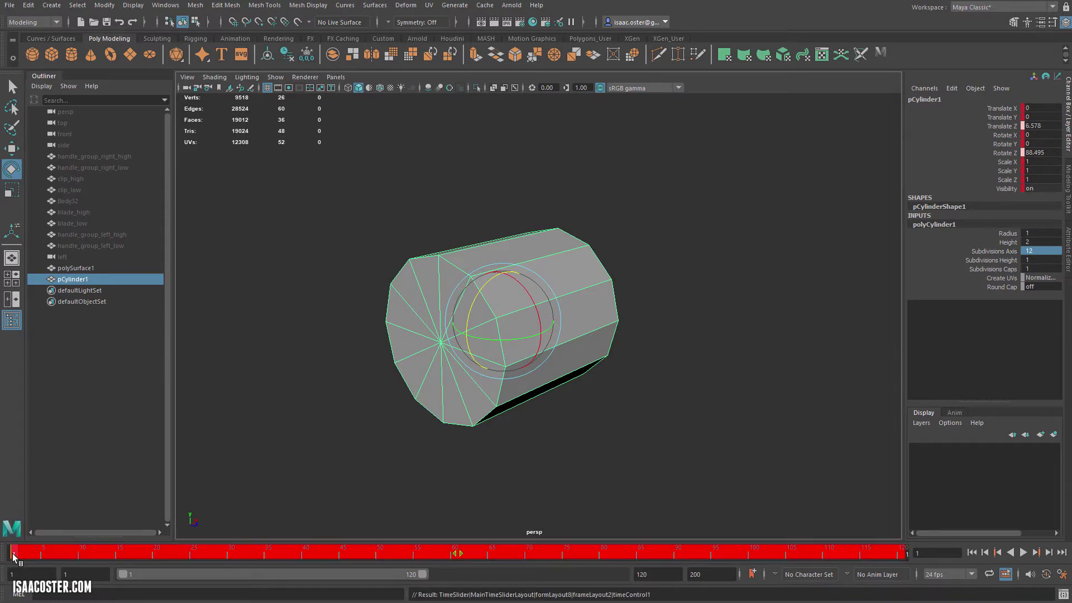
right_click(13, 555)
left_click(53, 378)
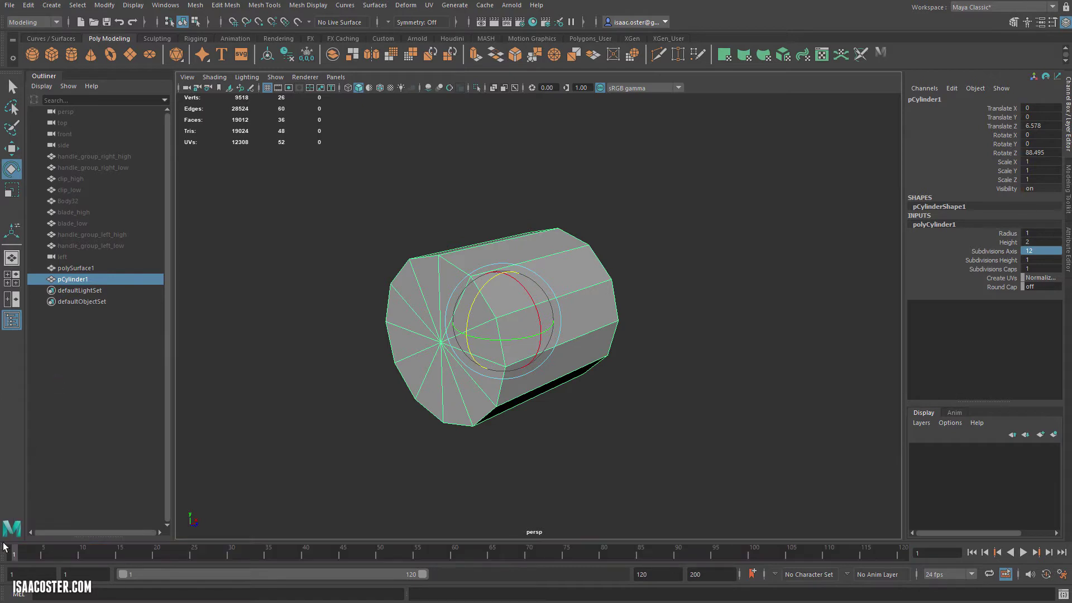
key("ctrl+z")
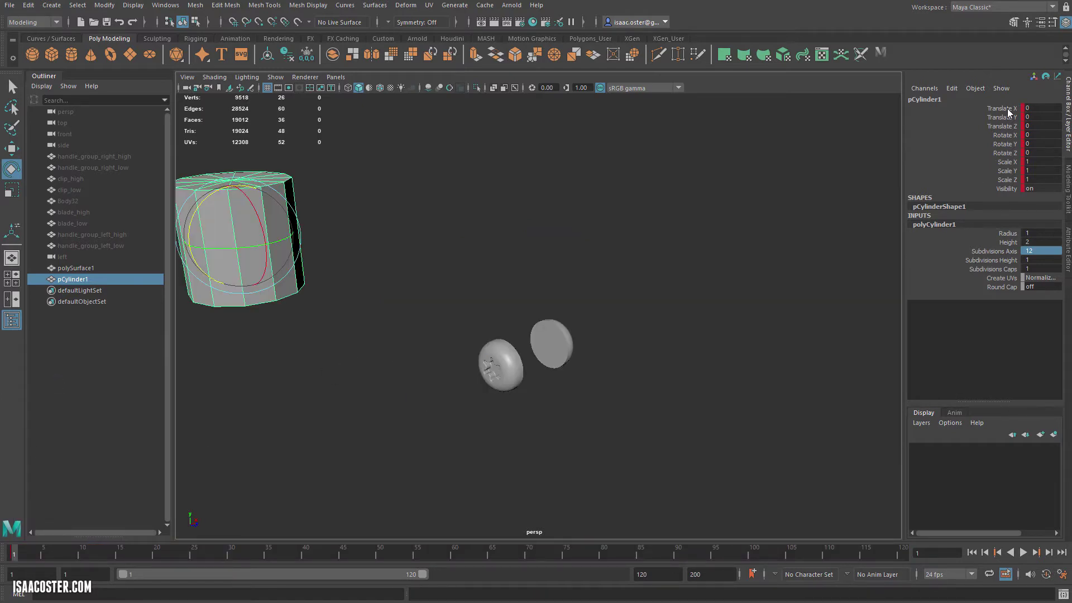
Step: Delete the keyframes on all of pCylinder1's channels from Translate X through Visibility, keeping the cylinder selected
left_click(1007, 108)
left_click(1008, 190, "shift")
right_click(1014, 150)
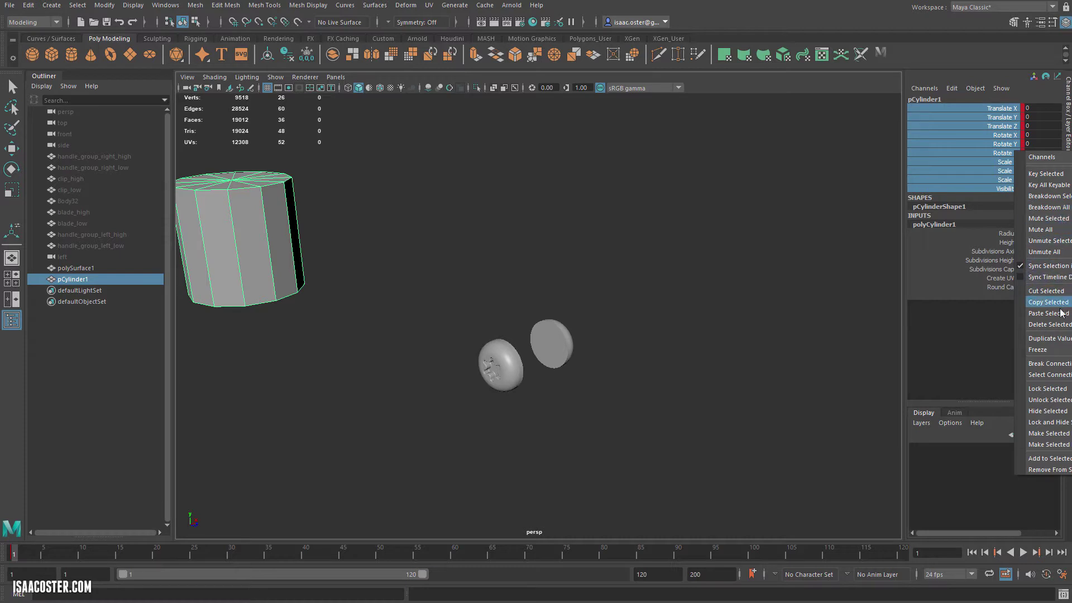
left_click(1049, 325)
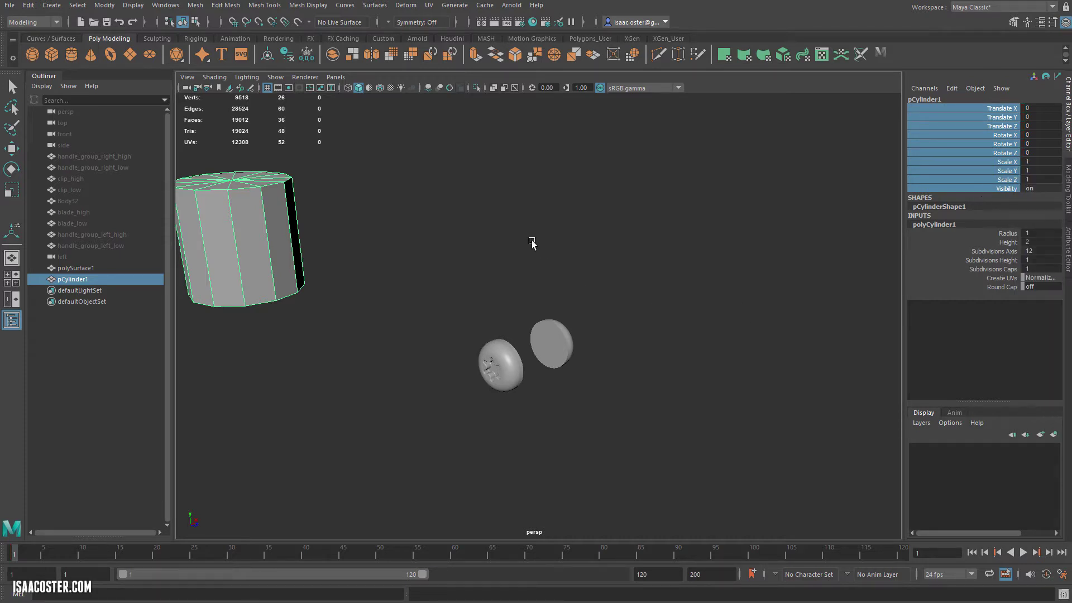
left_click(532, 243)
key("e")
left_click(282, 249)
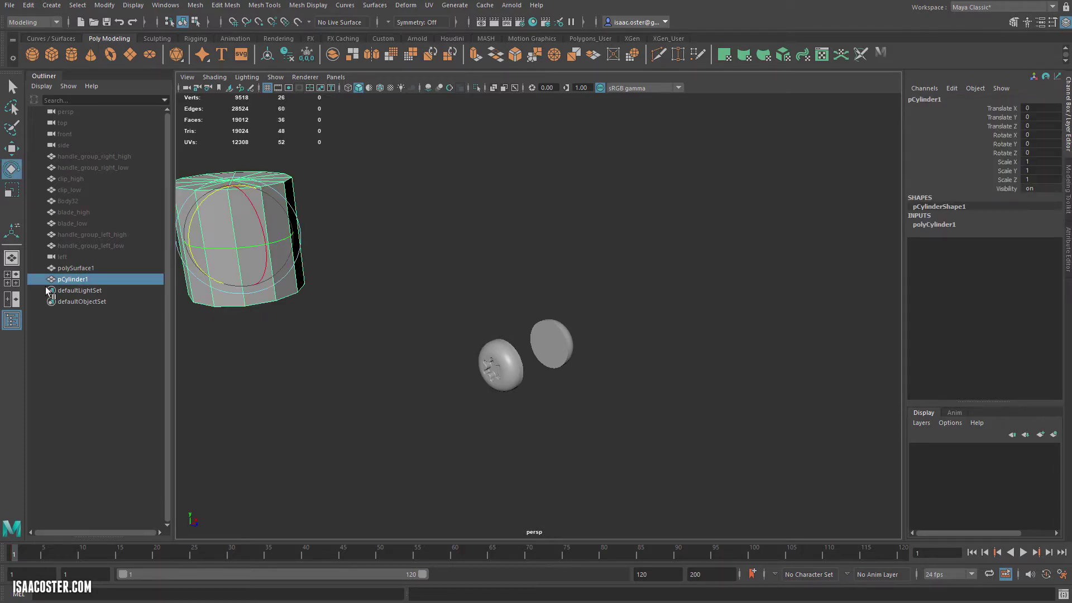
Step: Move the cylinder along Z to about 6.49 and set its Rotate Z to 90
key("w")
left_click_drag(281, 250, 555, 366)
key("e")
left_click_drag(474, 287, 451, 361)
left_click(1042, 153)
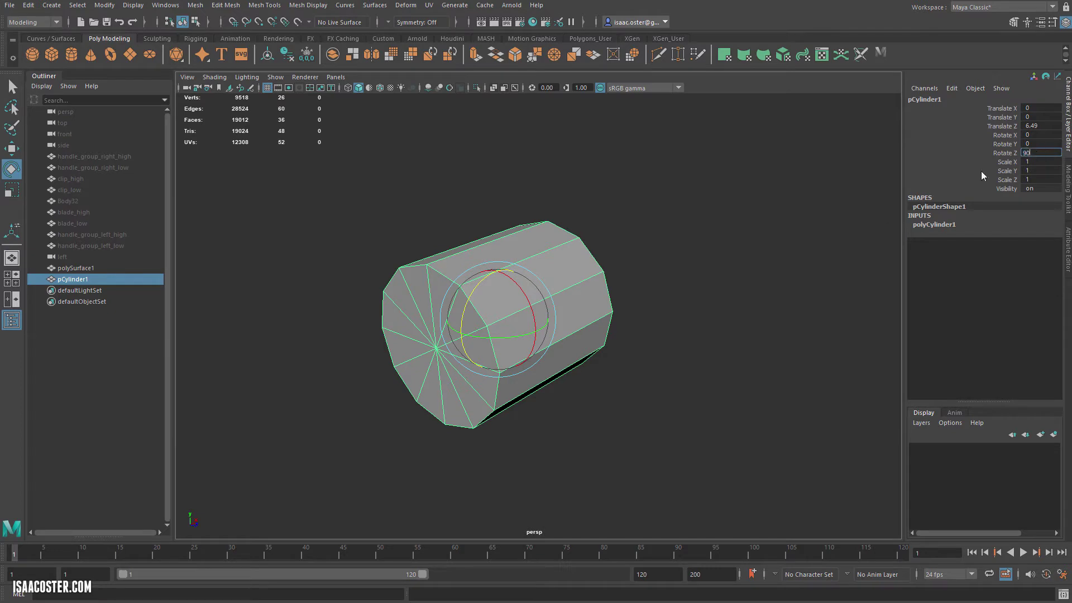
key("Return")
Step: Scale the cylinder uniformly to about 0.265 and place it between the two screw heads at Translate Y about -0.459, Z about 6.997
key("r")
left_click_drag(498, 319, 391, 338)
key("w")
left_click_drag(499, 308, 501, 337)
key("f")
left_click_drag(424, 384, 525, 378, "alt")
right_click_drag(524, 378, 472, 365, "alt")
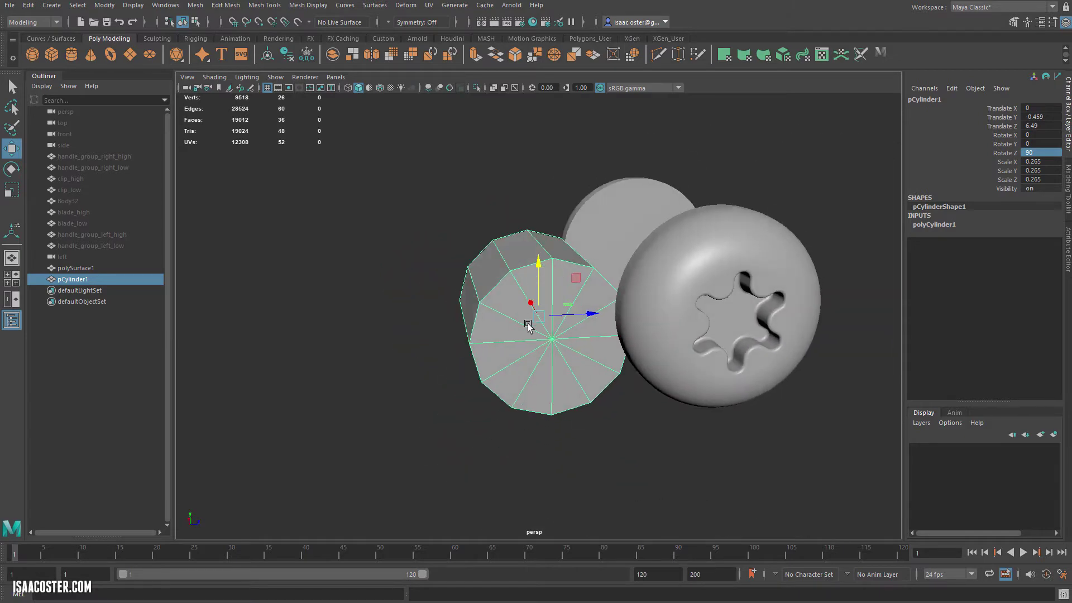
left_click_drag(586, 314, 720, 309)
left_click_drag(553, 296, 614, 273, "alt")
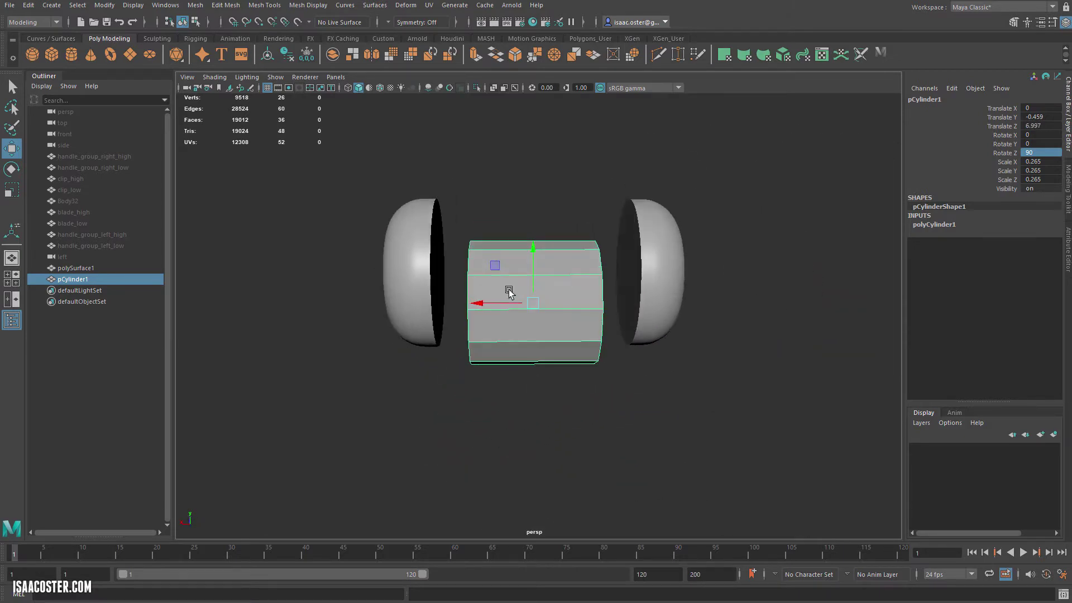
Step: Move the cylinder over one of the screw heads, to Translate X about -0.33, Y about -0.321 and Z about 6.964
left_click_drag(498, 304, 569, 305)
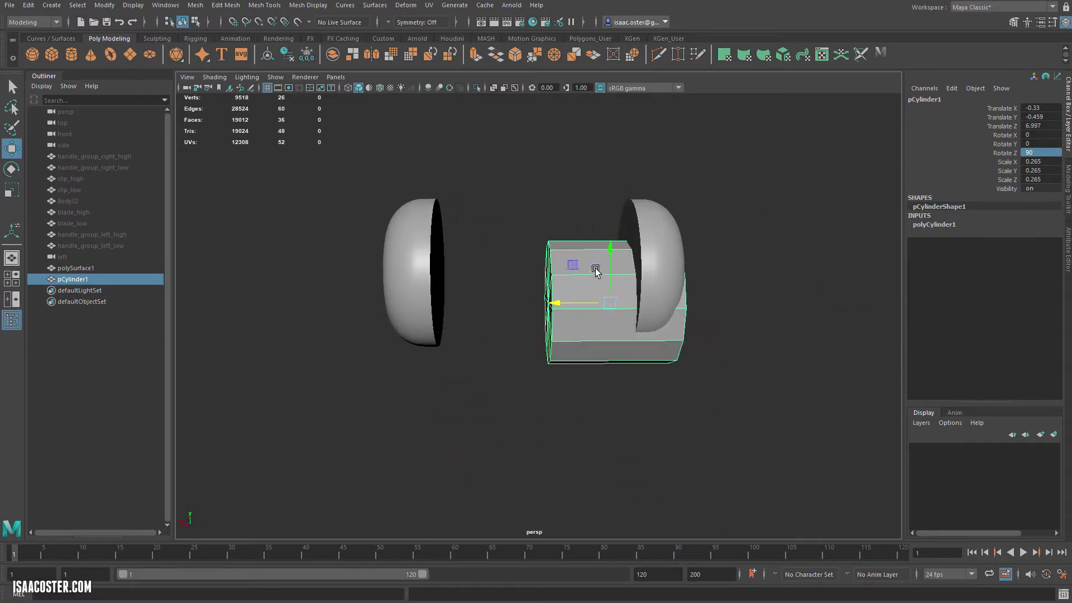
left_click_drag(613, 270, 692, 304)
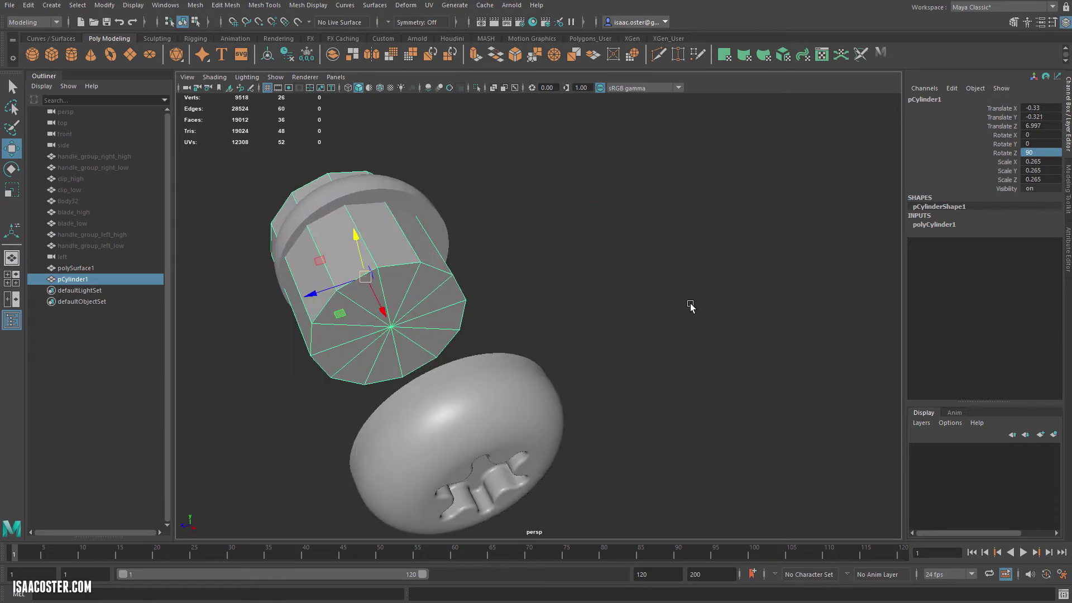
left_click_drag(341, 285, 461, 277)
Step: In the front view, scale the cylinder uniformly to about 0.305 and align it with the screw head at Translate X about -0.291, Y about -0.327
key("space")
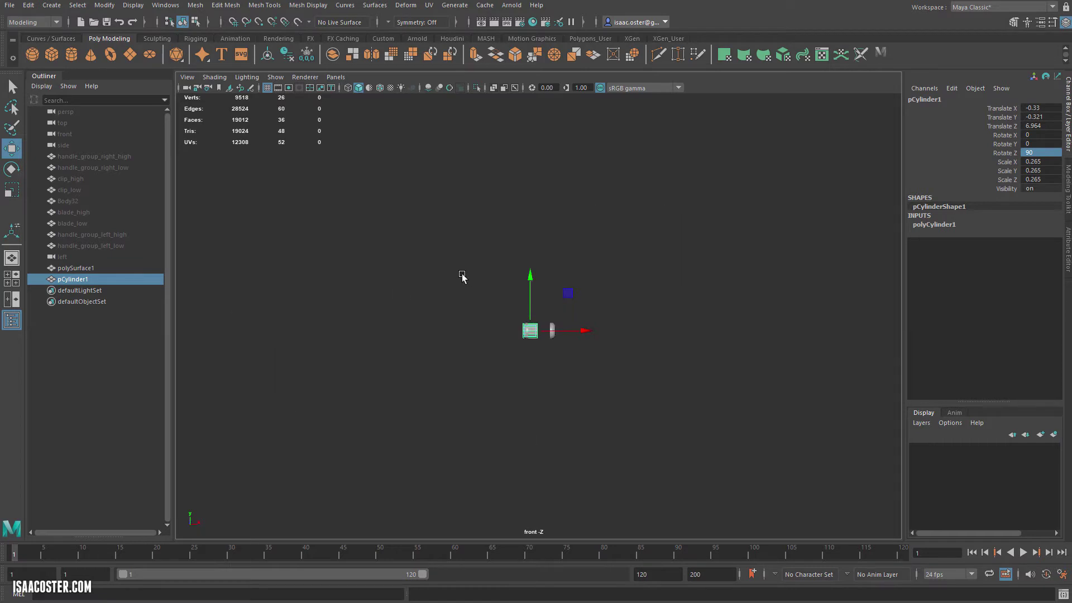
key("f")
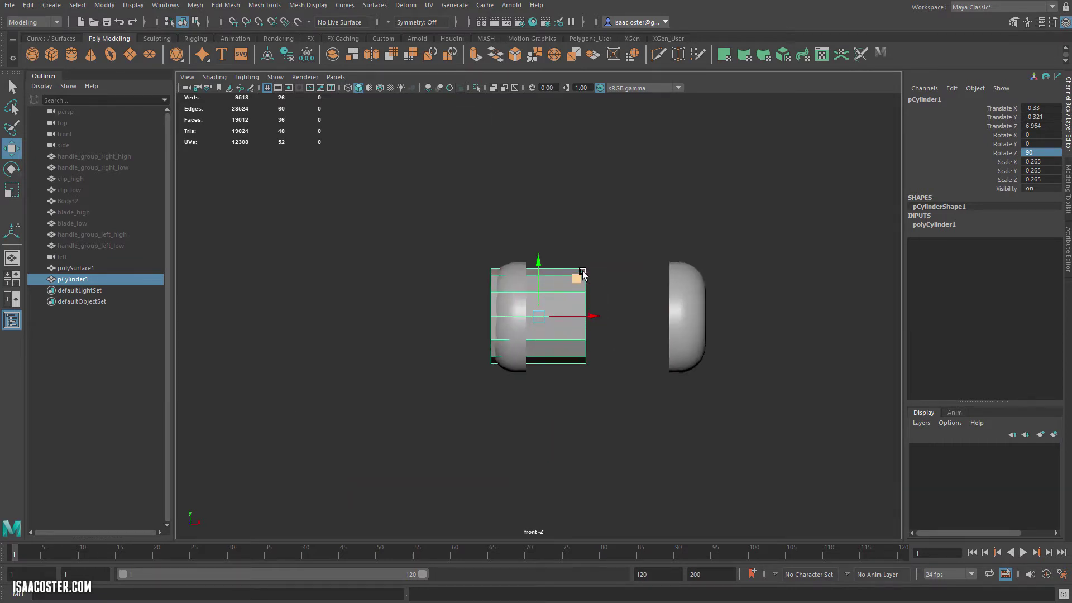
key("r")
left_click_drag(537, 315, 565, 312)
key("w")
left_click_drag(540, 268, 543, 272)
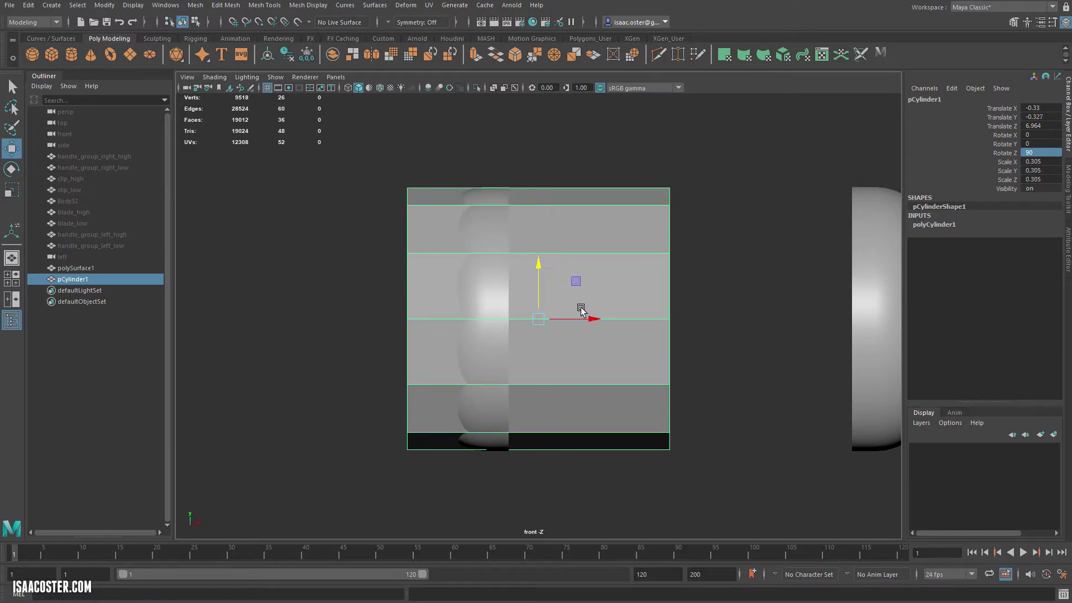
left_click_drag(581, 313, 604, 313)
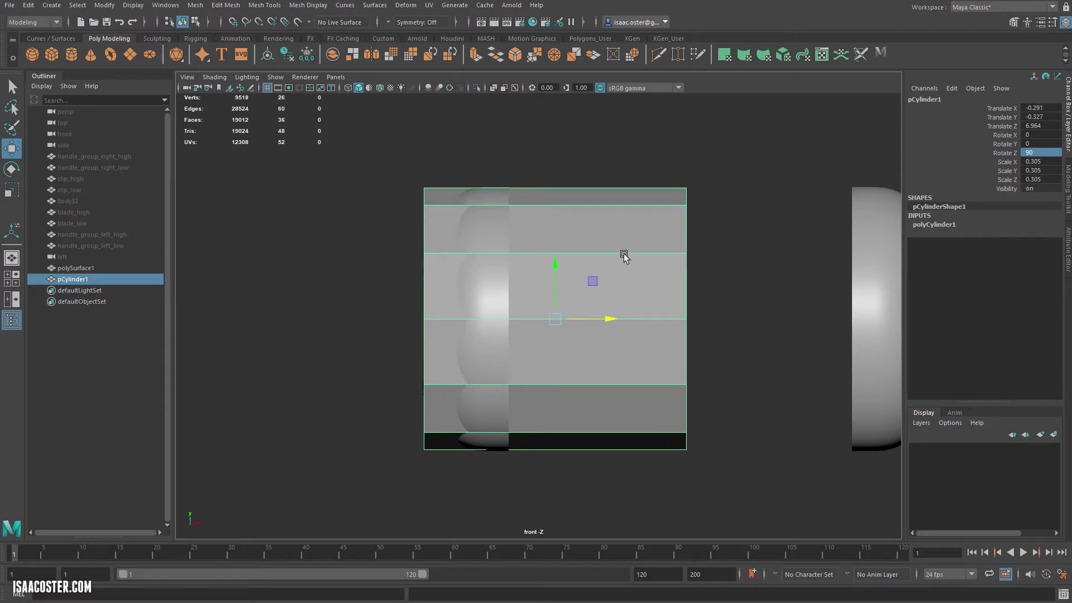
Step: Shorten the cylinder to the screw head's thickness by moving its inner end vertices along X to the head's flat side
right_click_drag(625, 254, 597, 254)
left_click_drag(766, 143, 651, 538)
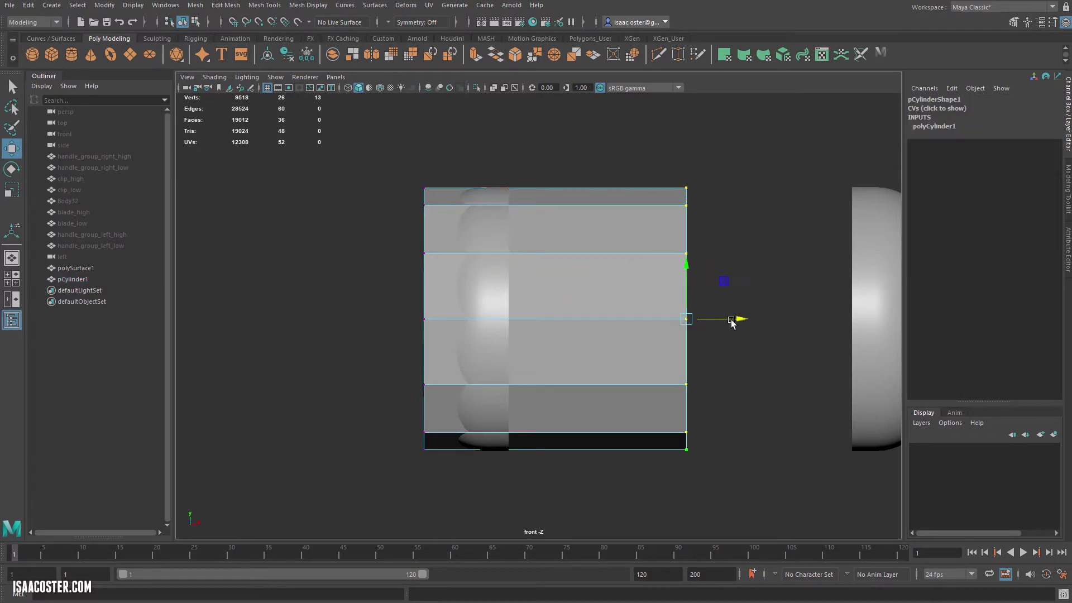
left_click_drag(739, 322, 563, 328)
key("space")
left_click_drag(576, 238, 574, 217)
left_click_drag(560, 267, 509, 259, "alt")
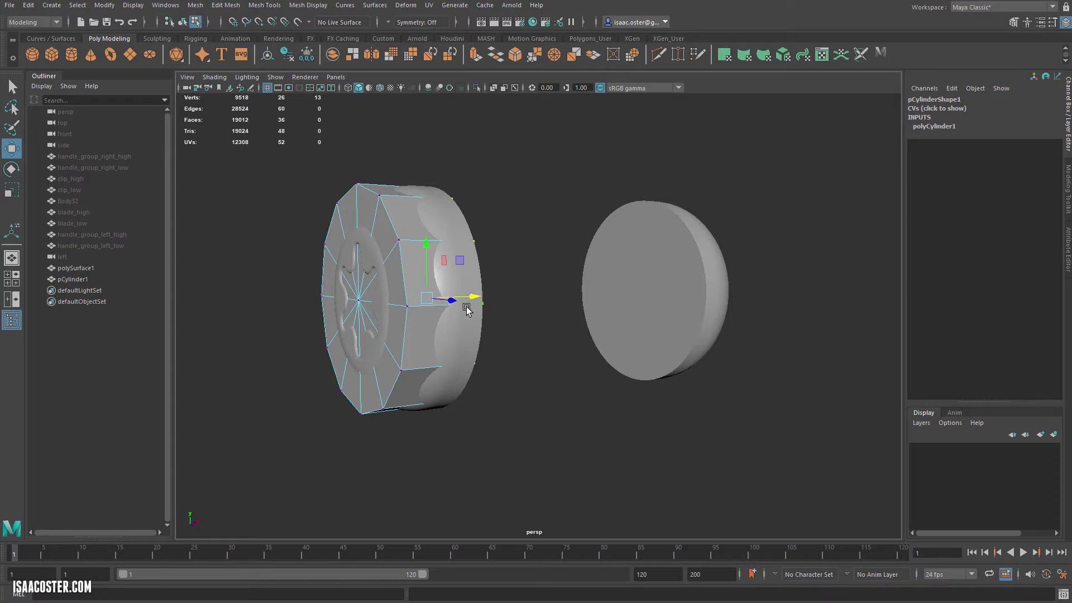
Step: Slightly scale up the vertices of the cylinder's inner end to cover the screw head
key("e")
key("r")
left_click_drag(426, 297, 434, 296)
mouse_move(534, 329)
left_mouse_down("alt")
mouse_move(491, 321)
mouse_move(498, 339)
mouse_move(520, 344)
left_mouse_up("alt")
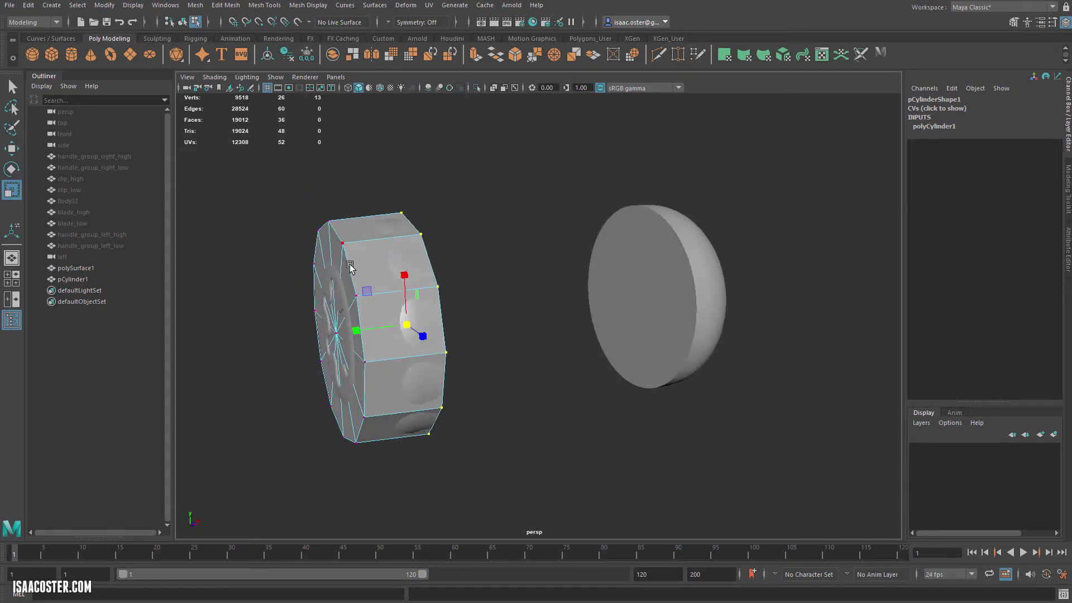
Step: Bevel the edge loop around the cylinder's outer face with a fraction of 0.5
right_click_drag(349, 247, 346, 223)
left_click(333, 232)
left_click(332, 198)
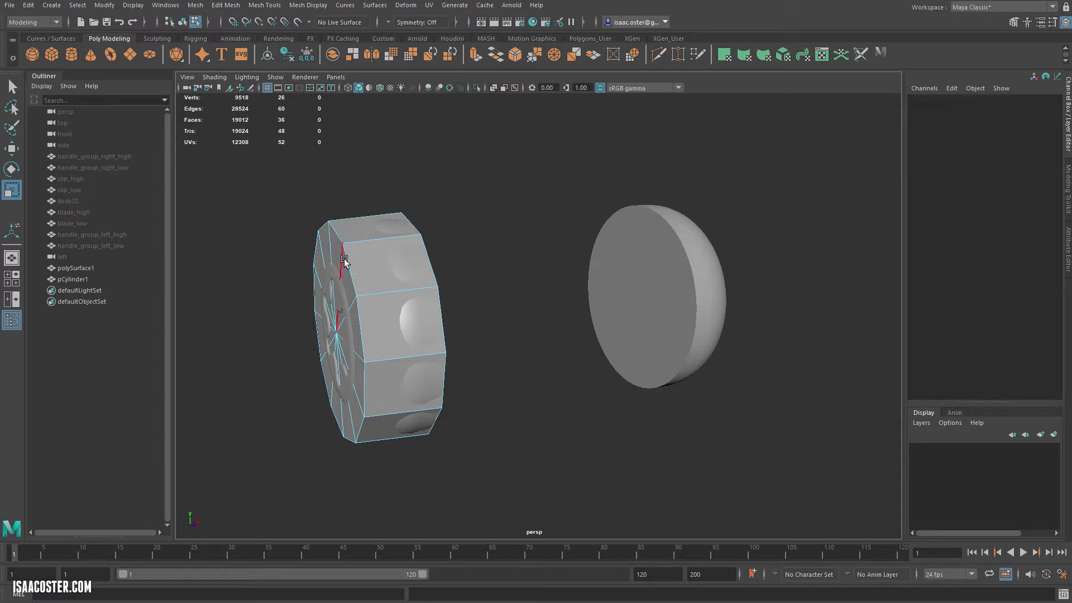
double_click(346, 262)
left_click_drag(405, 394, 411, 310, "alt")
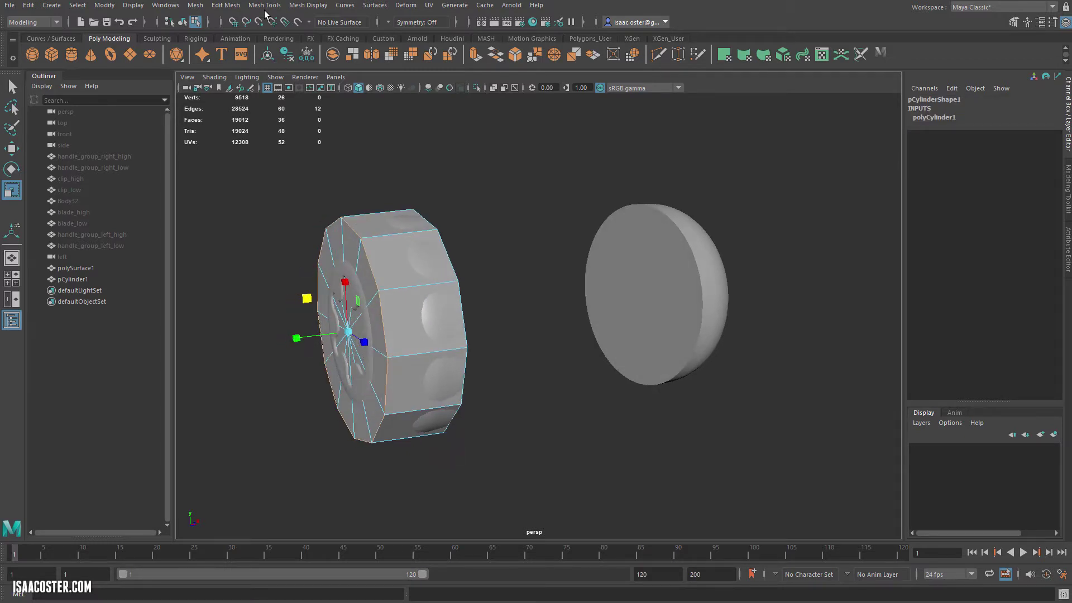
left_click(238, 7)
left_click(249, 44)
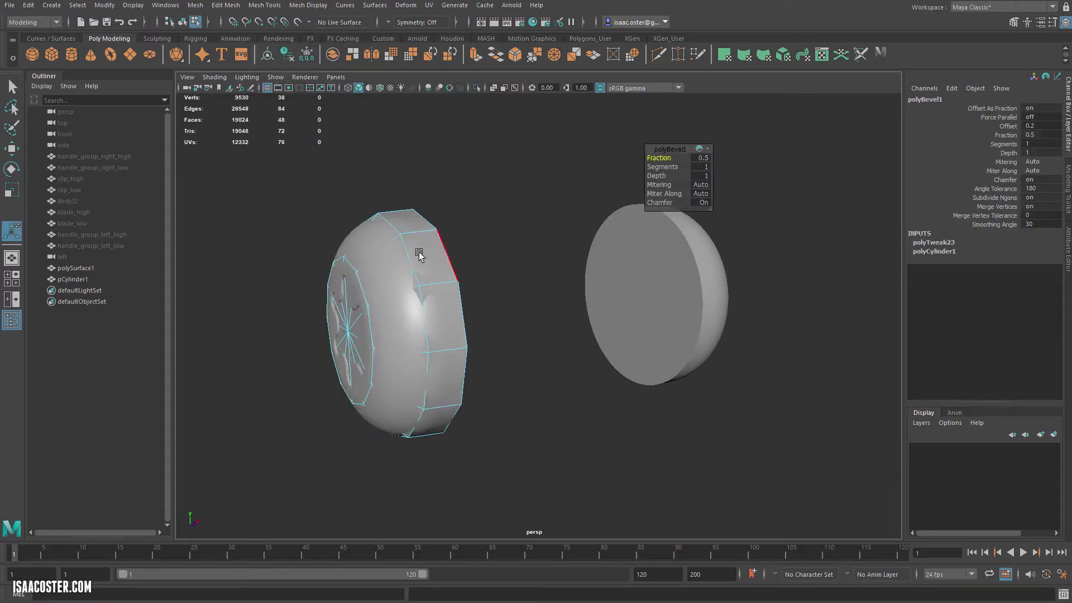
Step: Select the ring of edges crossing the bevel and use Connect to add an edge loop around its middle
left_click_drag(420, 255, 465, 232, "alt")
left_click(466, 217)
mouse_move(377, 241)
left_mouse_down("alt")
mouse_move(496, 232)
mouse_move(411, 242)
mouse_move(368, 229)
left_mouse_up("alt")
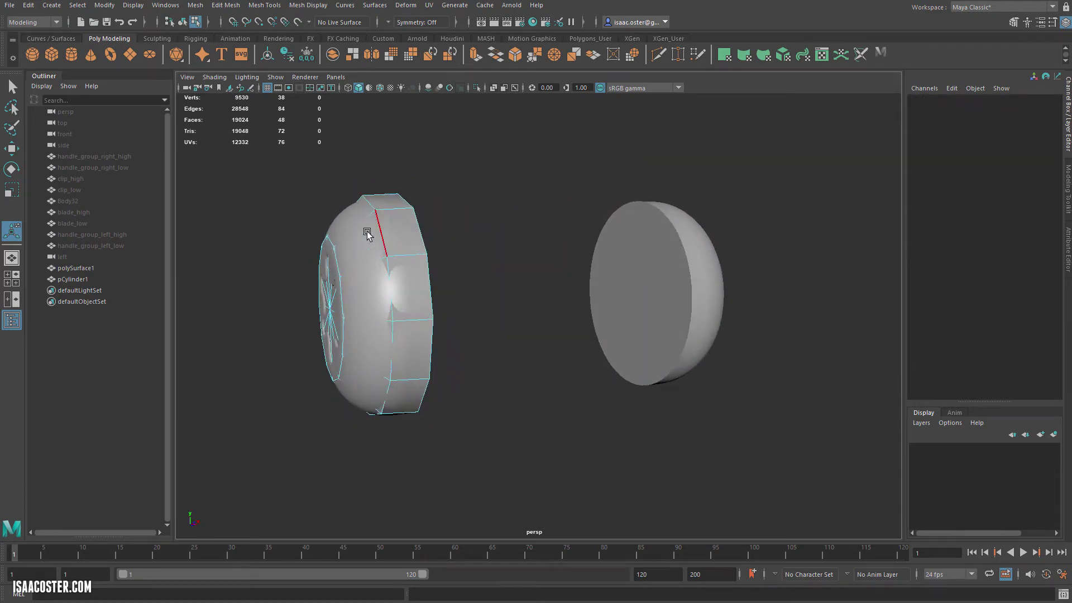
left_click_drag(354, 327, 386, 306, "alt")
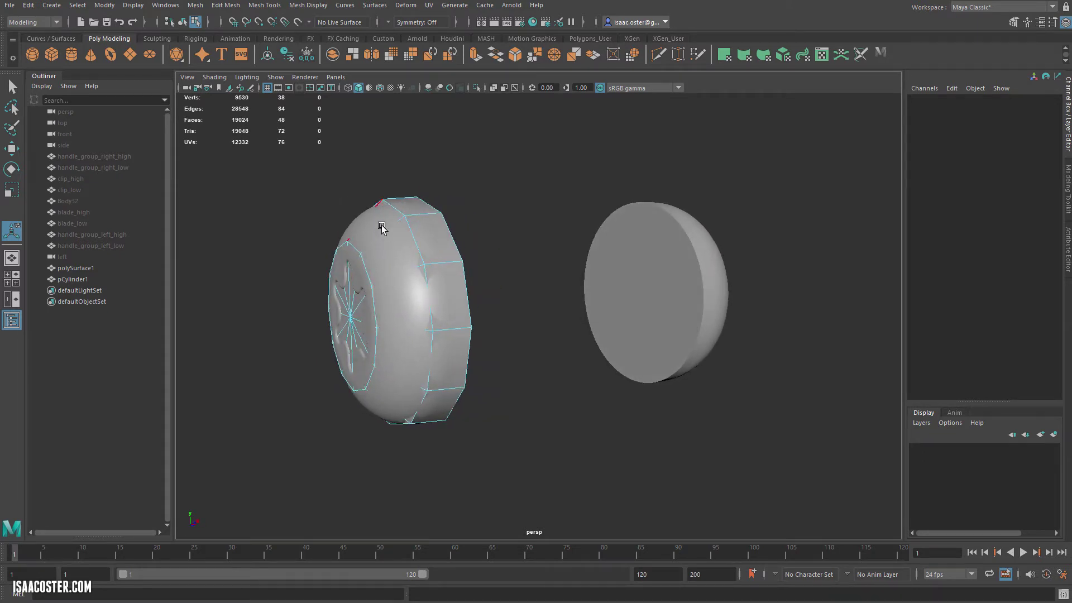
left_click(411, 315)
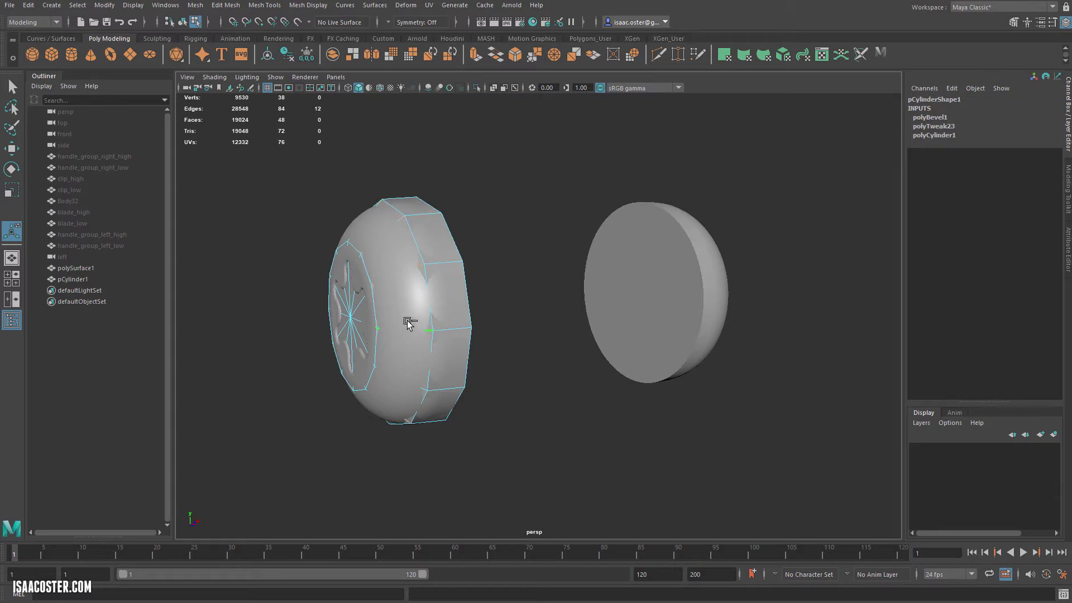
left_click(196, 5)
mouse_move(166, 7)
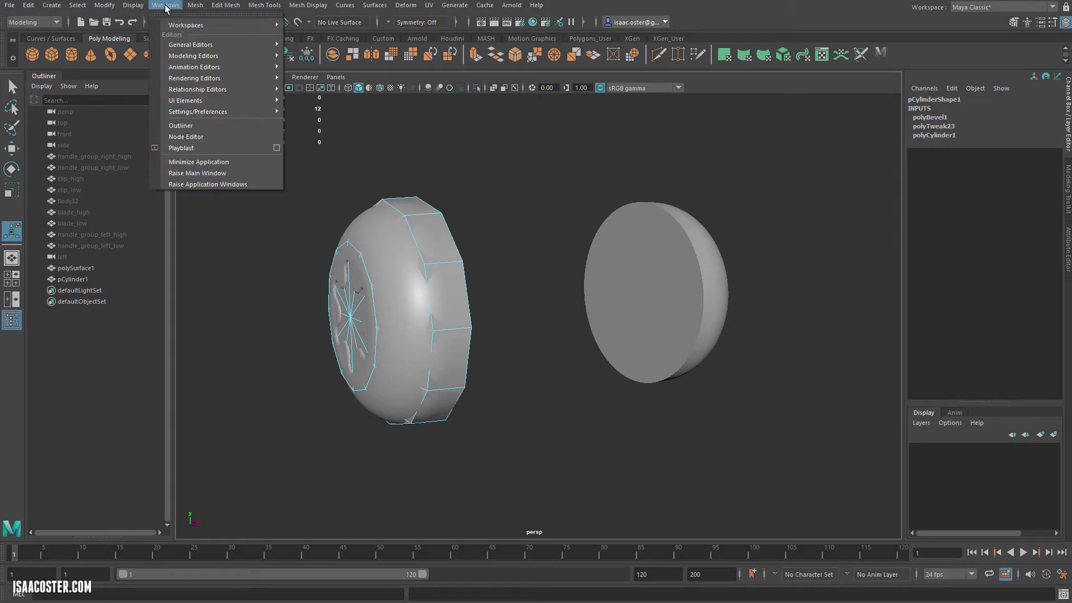
mouse_move(206, 7)
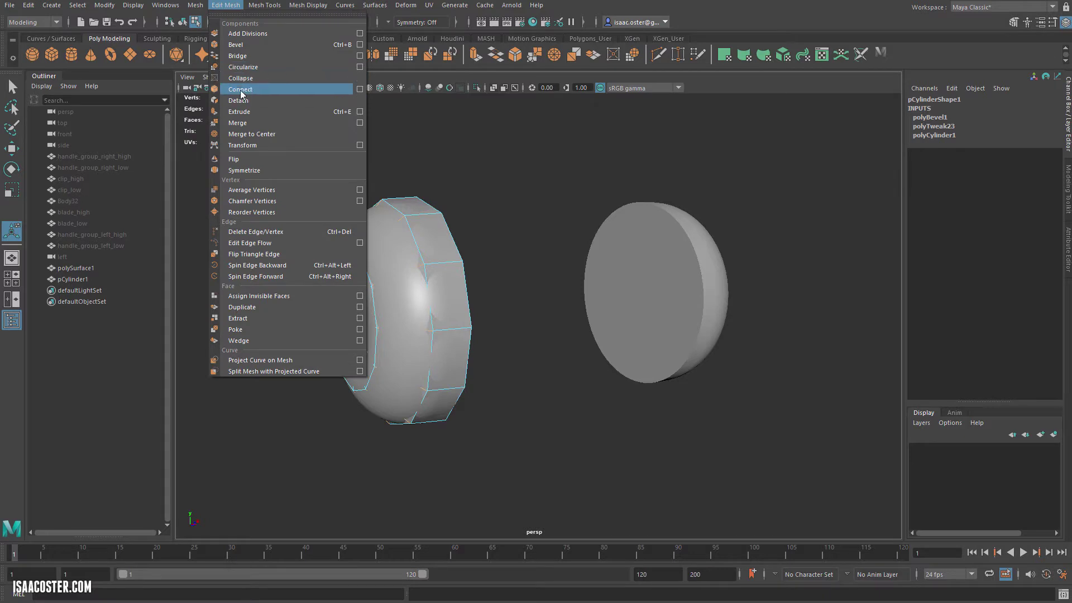
left_click(241, 94)
left_click_drag(228, 220, 184, 214, "alt")
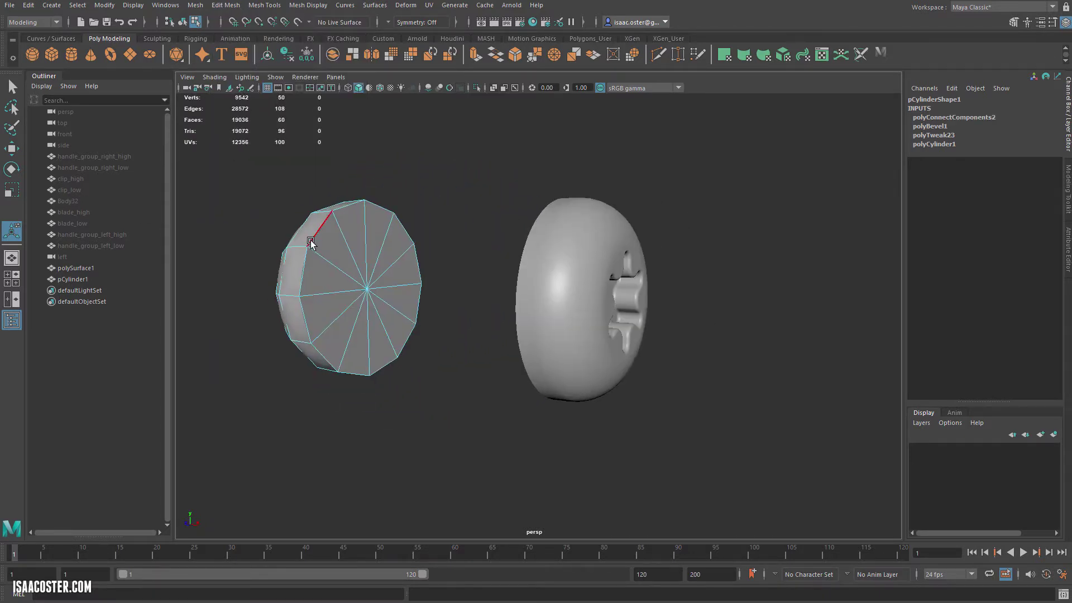
Step: Select the faces of the cylinder's flat inner cap and delete them, returning to object mode
right_click_drag(330, 244, 328, 269)
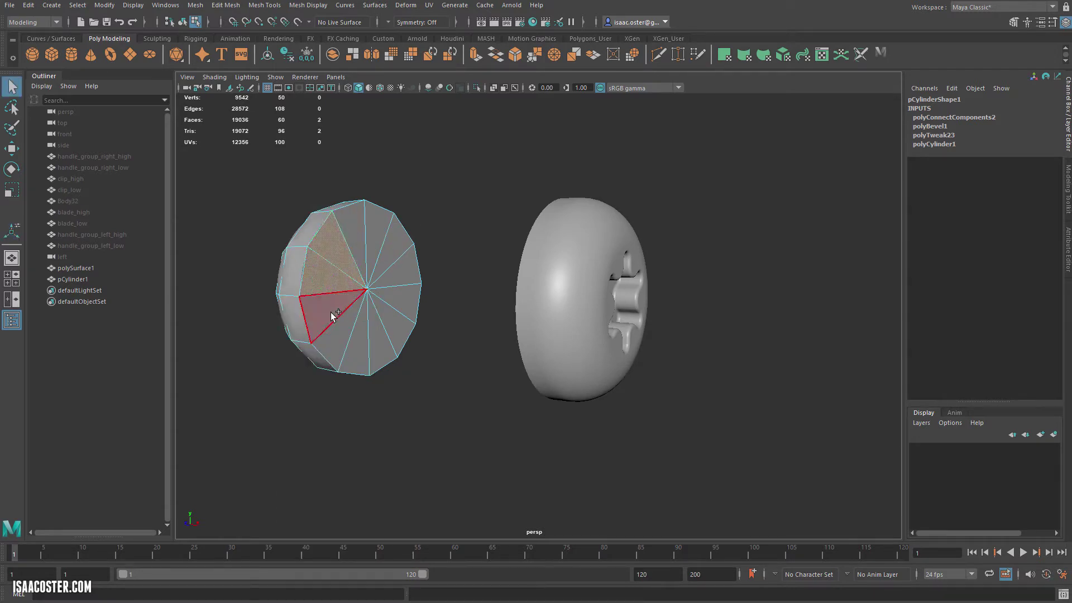
mouse_move(331, 312)
left_mouse_down("shift")
mouse_move(354, 343)
mouse_move(385, 335)
mouse_move(405, 262)
mouse_move(391, 229)
mouse_move(344, 221)
left_mouse_up("shift")
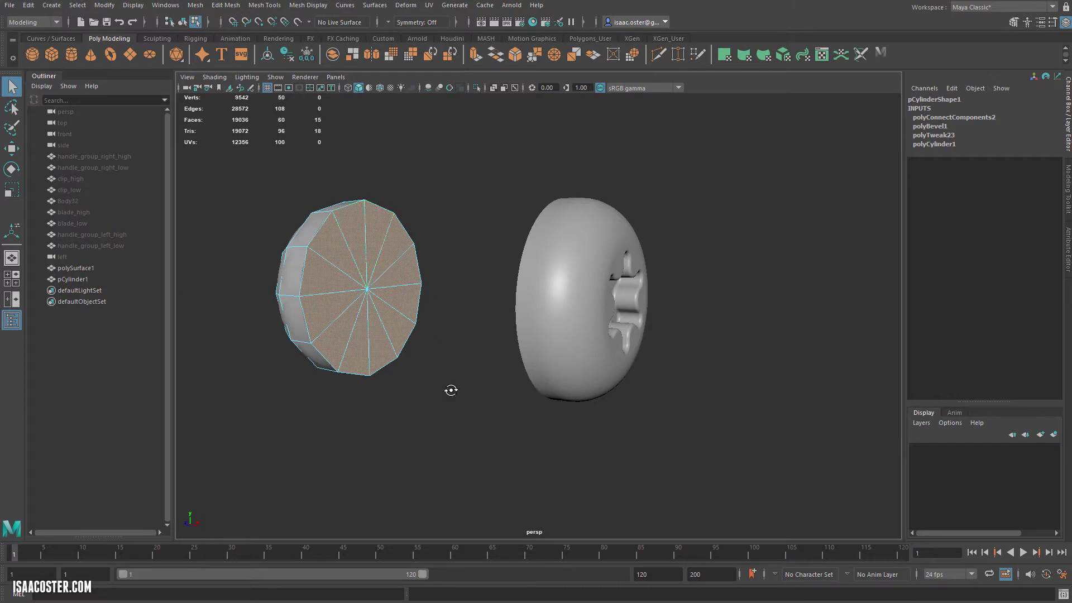
left_click_drag(451, 390, 455, 390, "alt")
key("Delete")
key("F8")
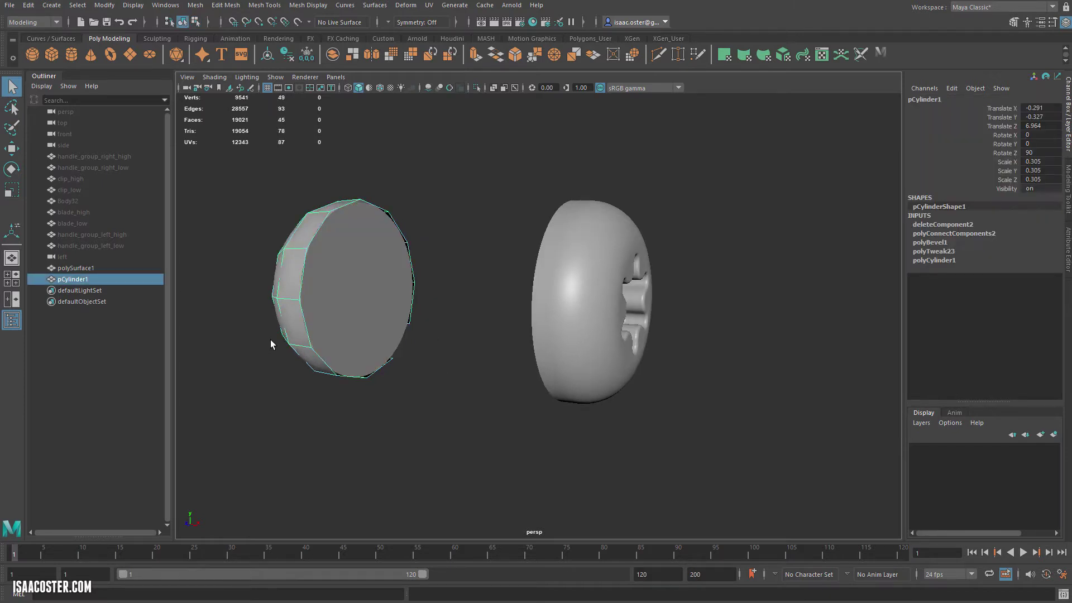
Step: Examine how closely the low-poly cylinder fits the detailed screw head from several angles
left_click_drag(354, 199, 385, 192, "alt")
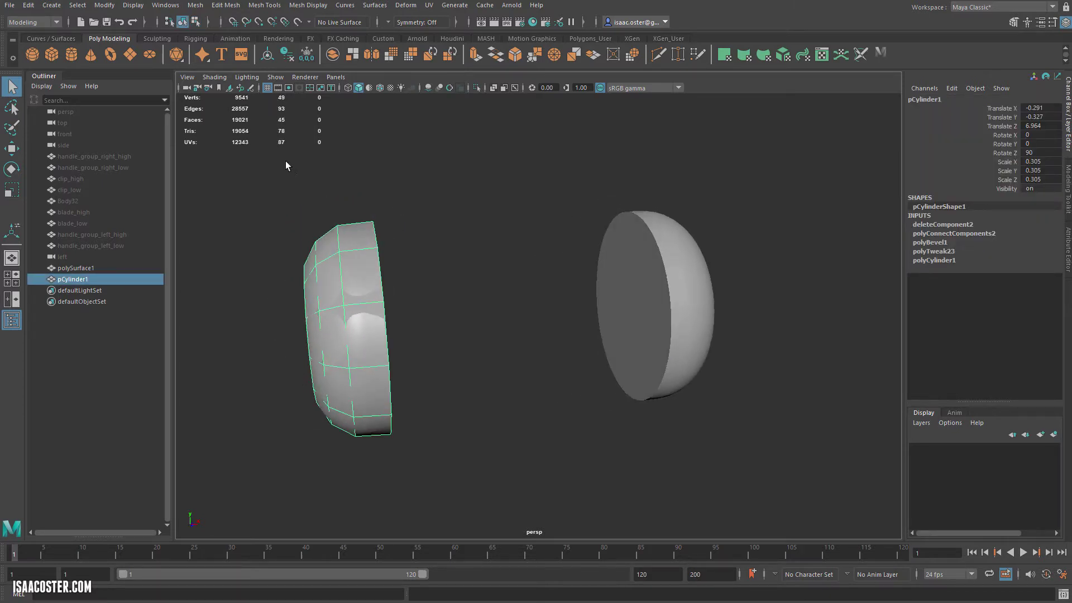
left_click_drag(286, 165, 254, 194, "alt")
left_click(299, 200)
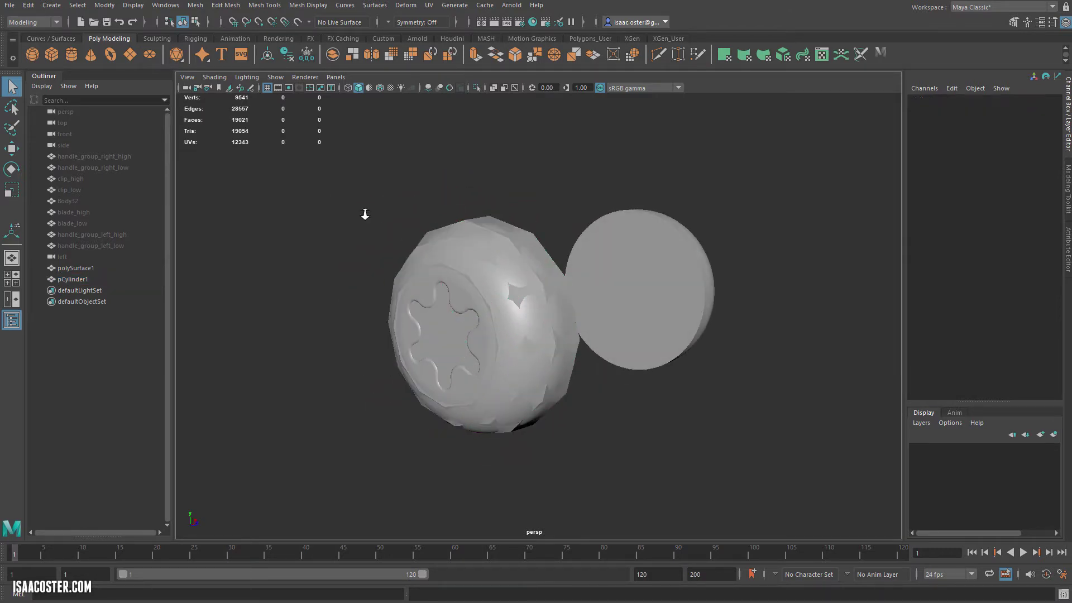
scroll(364, 216, "down", 5)
left_click_drag(364, 227, 430, 231, "alt")
left_click(627, 301)
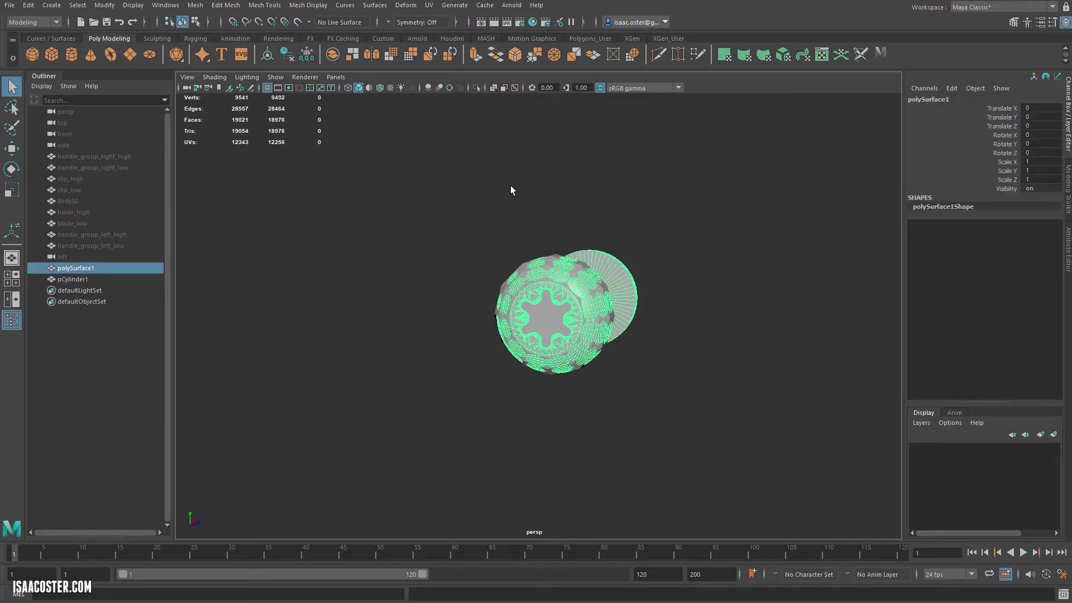
left_click(525, 218)
left_click(556, 259)
left_click_drag(547, 245, 601, 258, "alt")
scroll(593, 286, "up", 3)
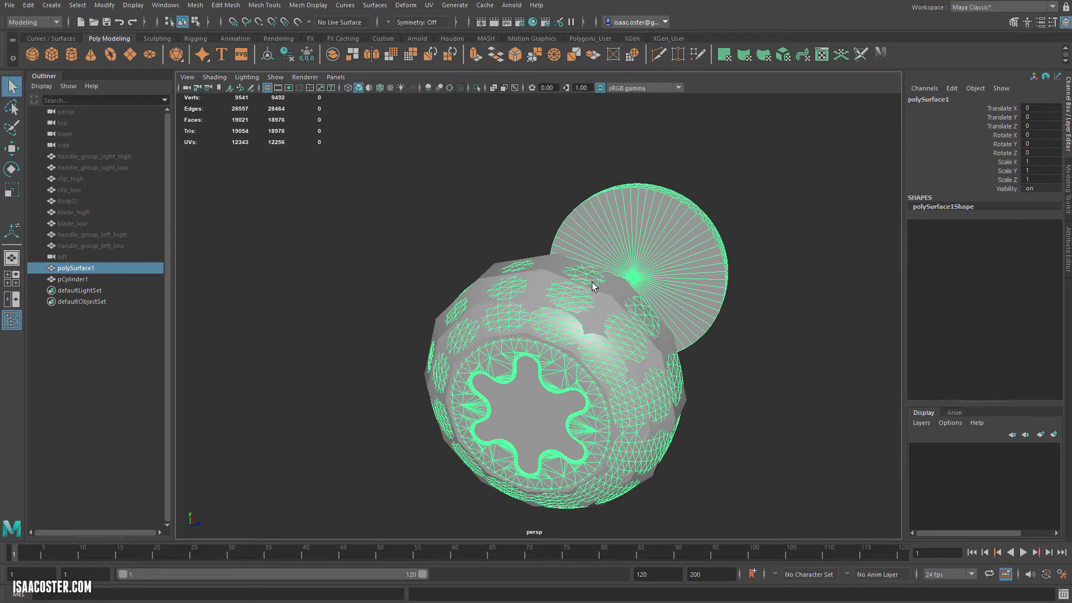
Step: Apply Soften Edge to the whole low-poly cylinder
left_click(552, 269)
left_click(307, 6)
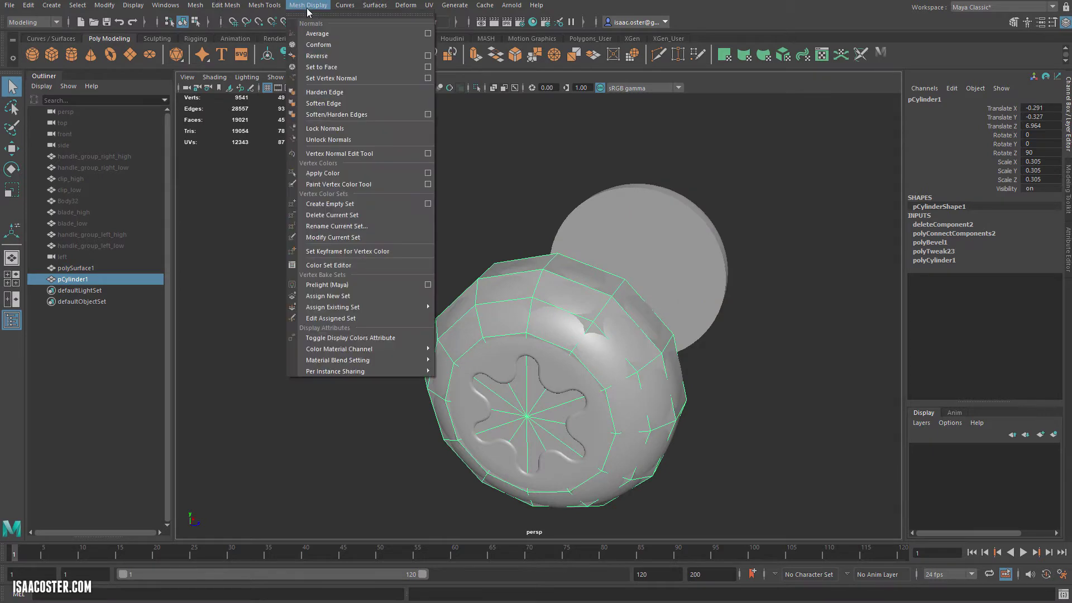
left_click(323, 104)
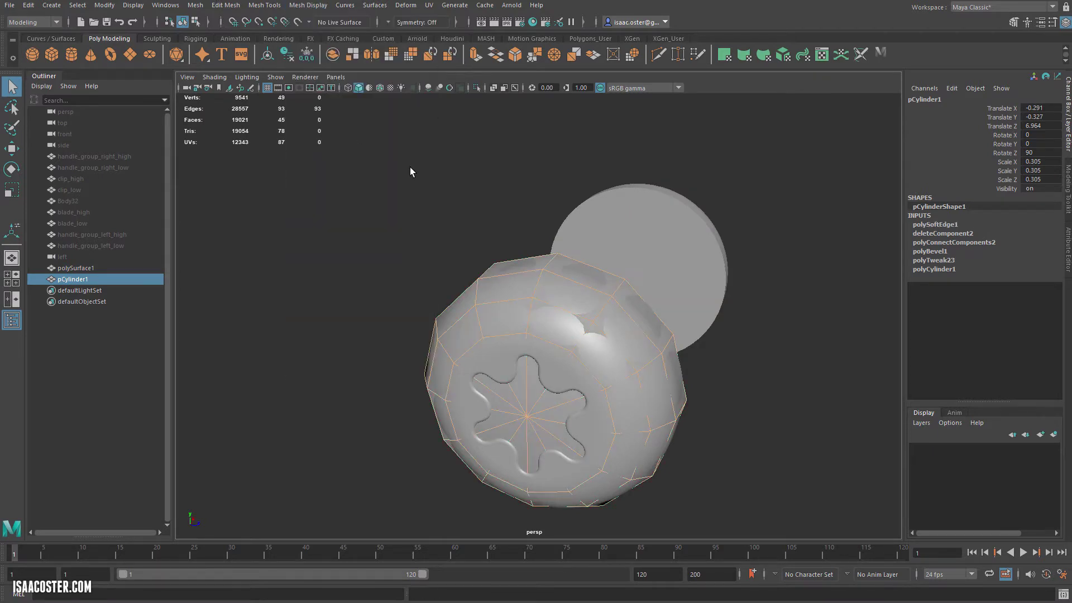
left_click(399, 171)
Step: Hide polySurface1 and inspect the low-poly screw on its own, including its open back side
scroll(555, 309, "down", 3)
left_click(551, 357)
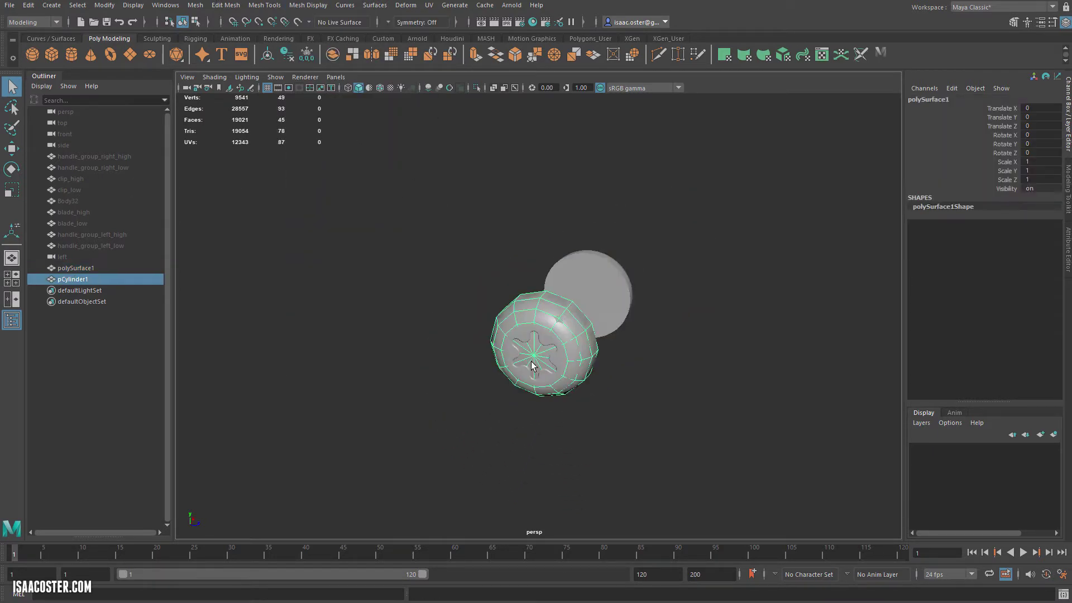
key("ctrl+h")
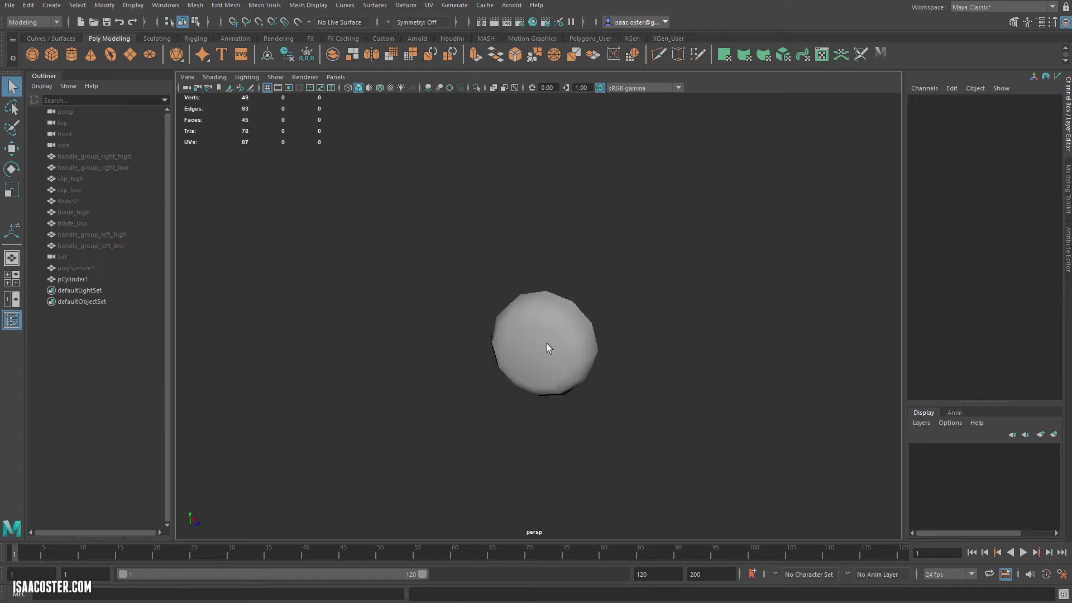
left_click(547, 344)
scroll(396, 403, "down", 5)
left_click(492, 352)
left_click_drag(484, 343, 542, 324, "alt")
right_click_drag(540, 307, 732, 297, "alt")
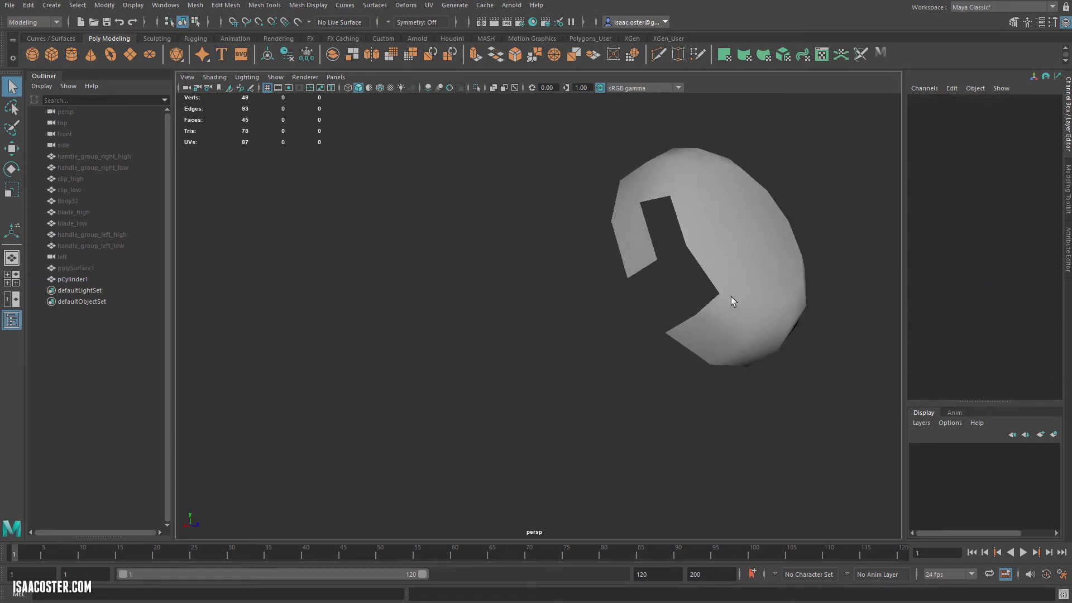
Step: Show polySurface1 again and undo the edge softening and the cap face deletion, back to the selected faces
key("ctrl+shift+h")
left_click(638, 296)
key("ctrl+z")
key("ctrl+z")
key("ctrl+z")
key("ctrl+z")
key("ctrl+z")
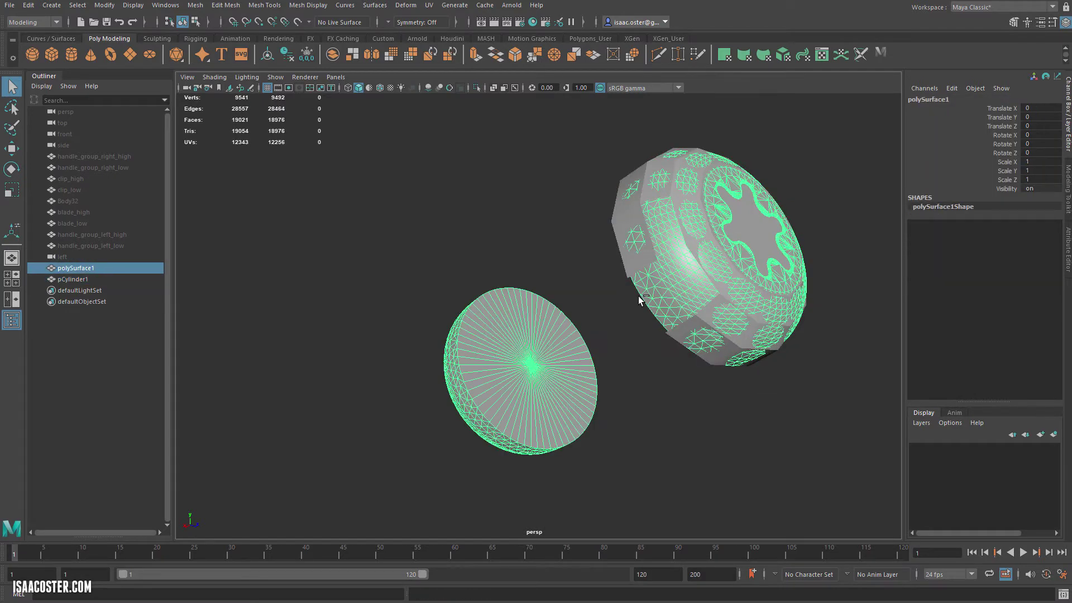
key("ctrl+z")
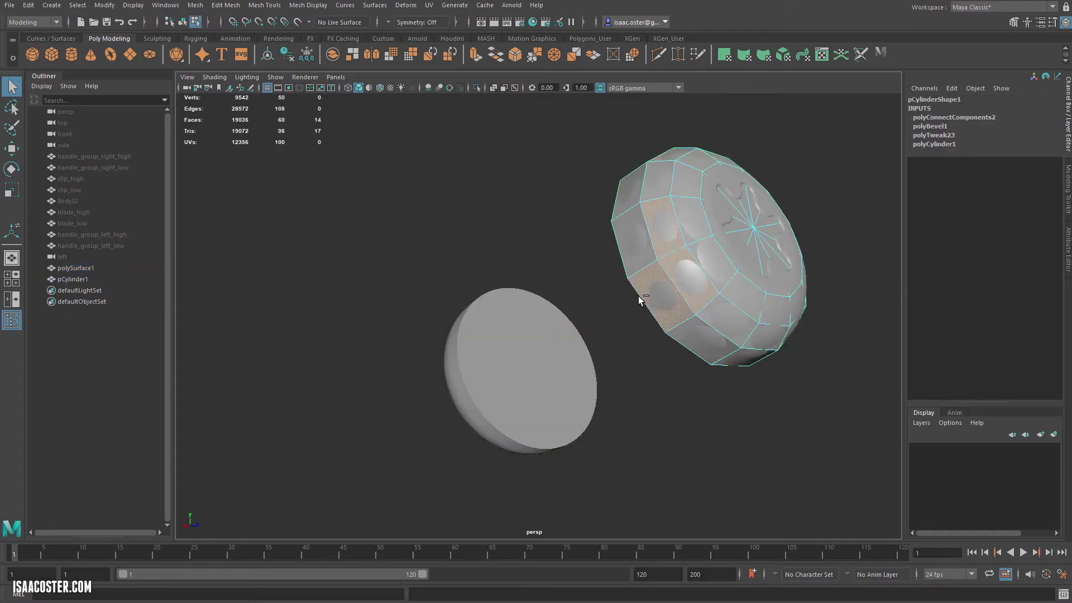
Step: Remove the stray side faces from the selection, add the missing cap face, and delete the cylinder's flat inner cap
left_click_drag(642, 299, 695, 321, "alt")
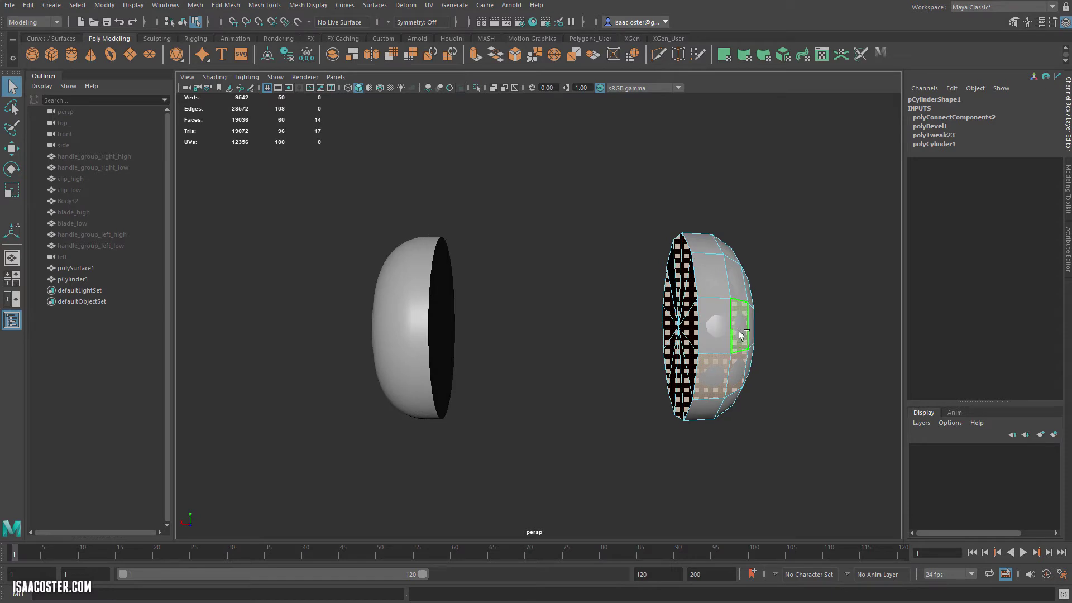
left_click_drag(777, 329, 724, 406, "ctrl")
left_click_drag(647, 282, 665, 284, "alt")
left_click(661, 285, "shift")
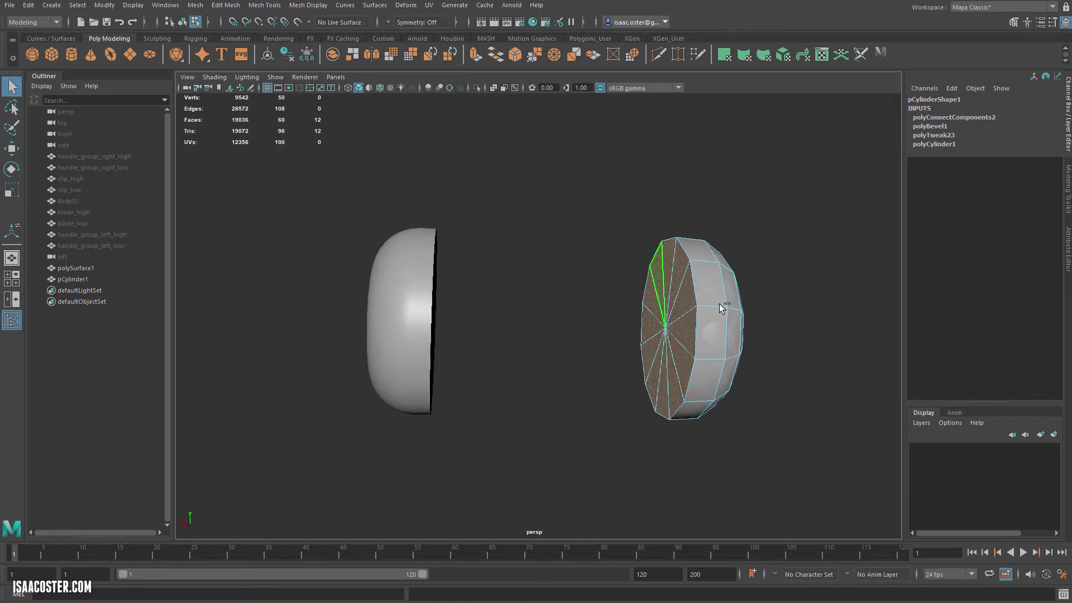
key("Delete")
left_click_drag(756, 374, 513, 394, "alt")
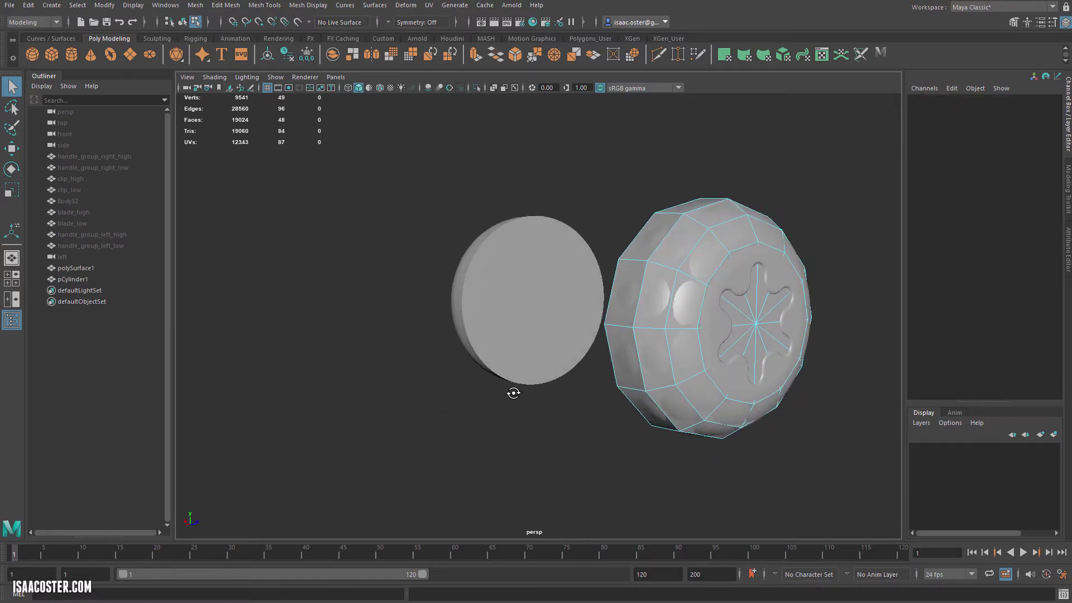
Step: Return to object mode and apply Soften Edge to all edges of the low-poly cylinder
key("F8")
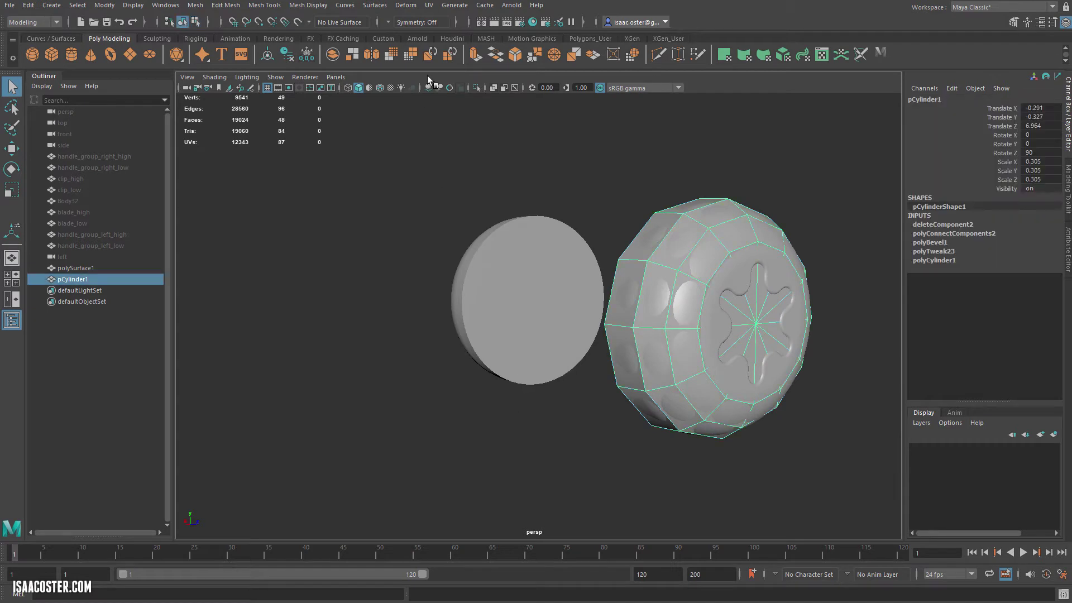
left_click(312, 6)
left_click(341, 103)
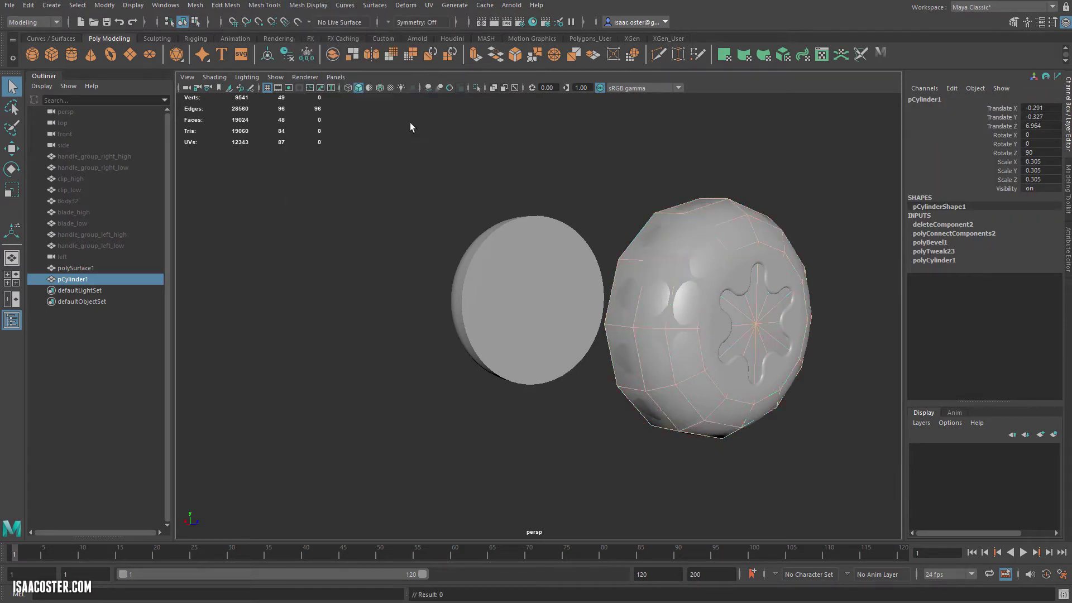
left_click(547, 167)
left_click_drag(553, 167, 492, 174, "alt")
left_click(652, 326)
left_click_drag(643, 331, 503, 234, "alt")
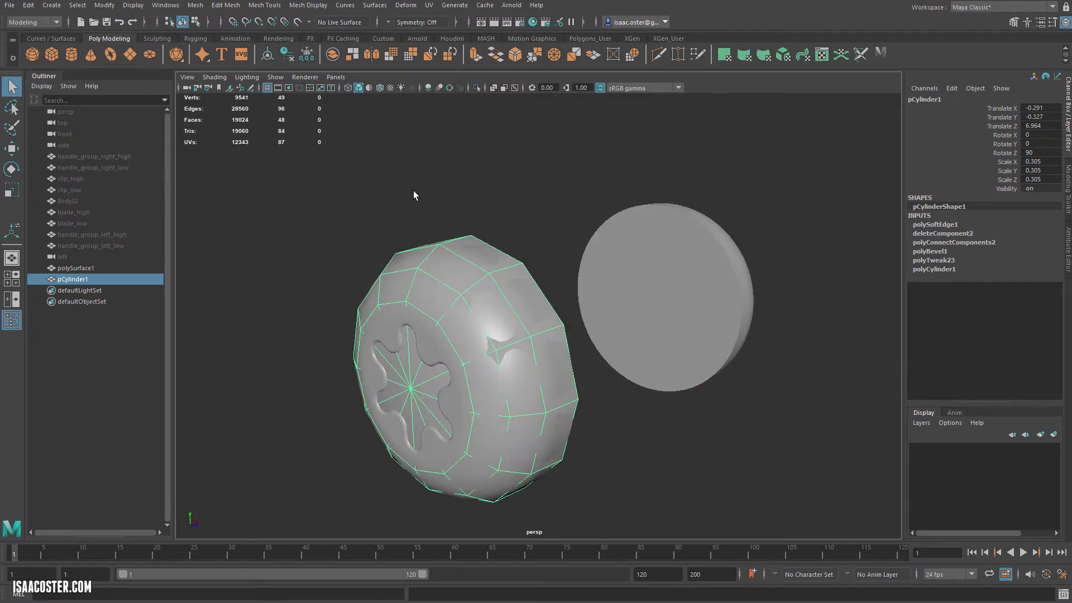
mouse_move(352, 215)
left_mouse_down("alt")
mouse_move(275, 210)
mouse_move(339, 226)
left_mouse_up("alt")
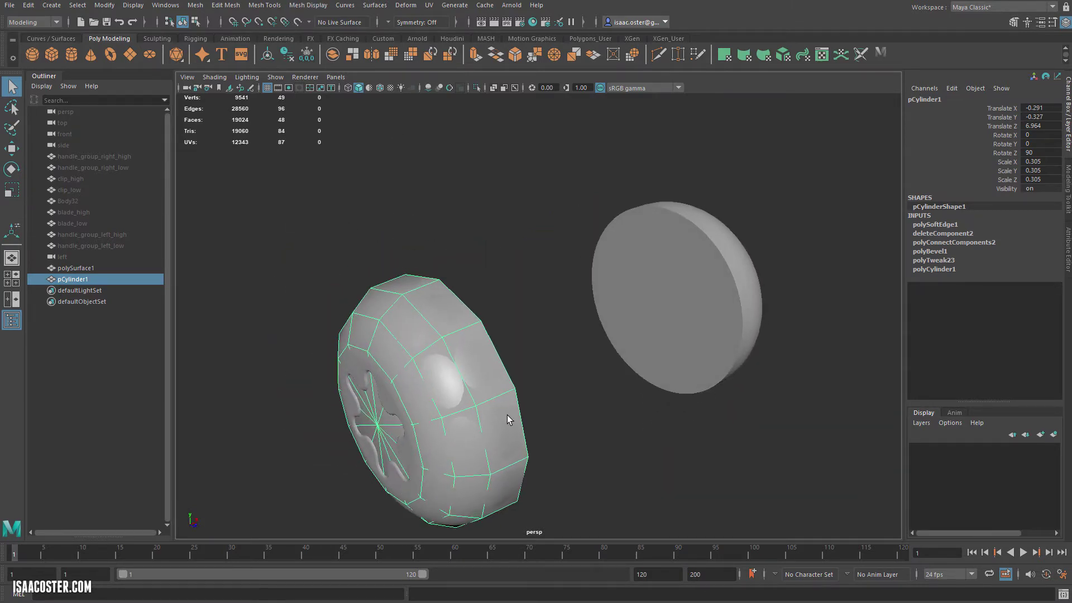
left_click_drag(579, 439, 495, 422, "alt")
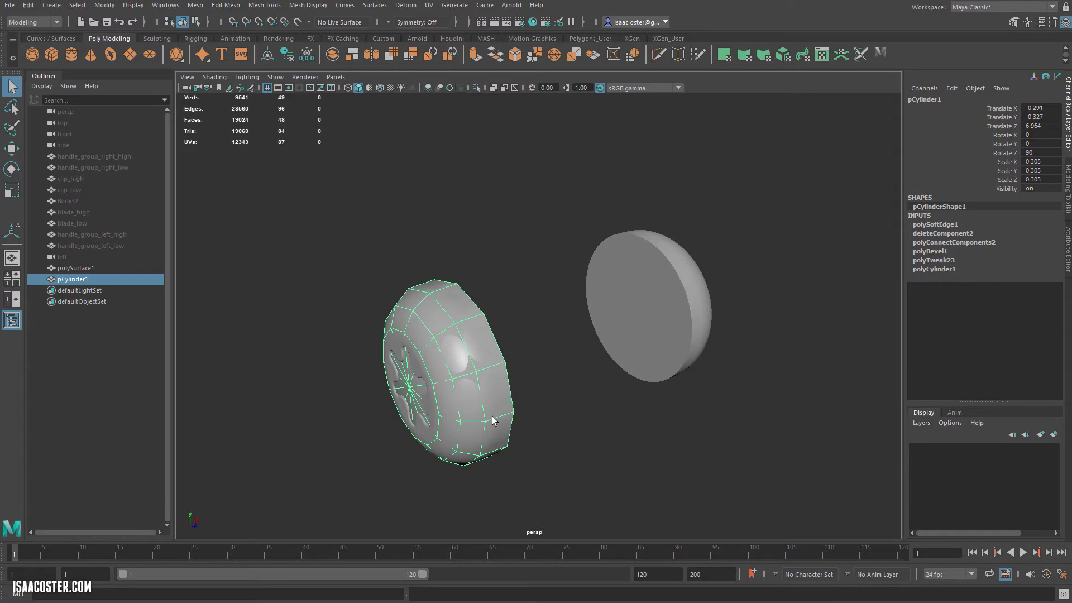
Step: Try to mirror a duplicate of the low-poly cylinder by scaling it negatively along its Y axis, and delete the duplicate
key("w")
left_click_drag(630, 411, 570, 414, "alt")
key("ctrl+d")
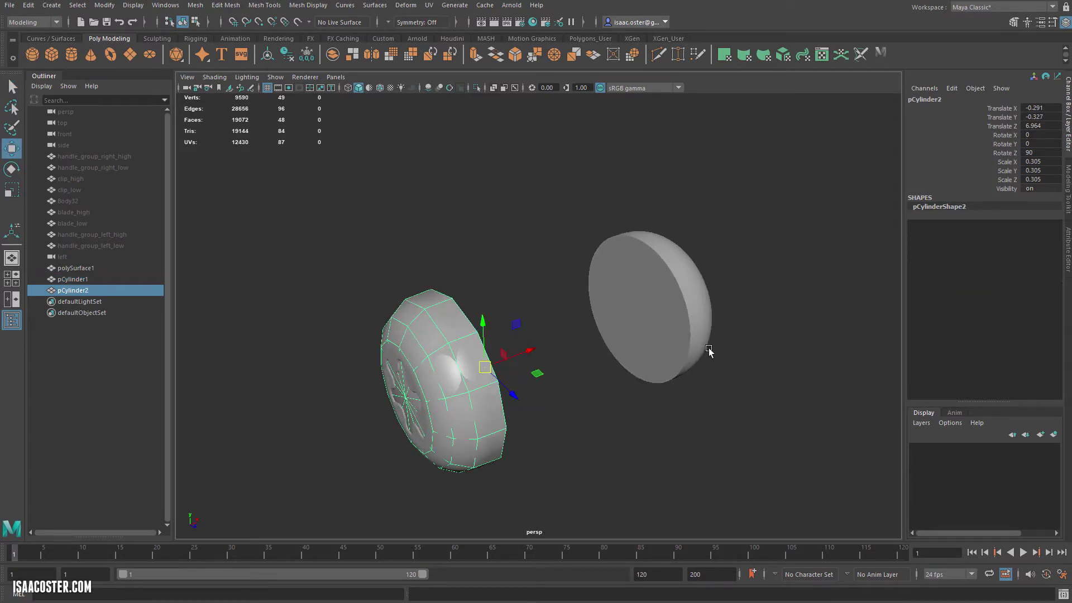
left_click_drag(708, 354, 635, 358, "alt")
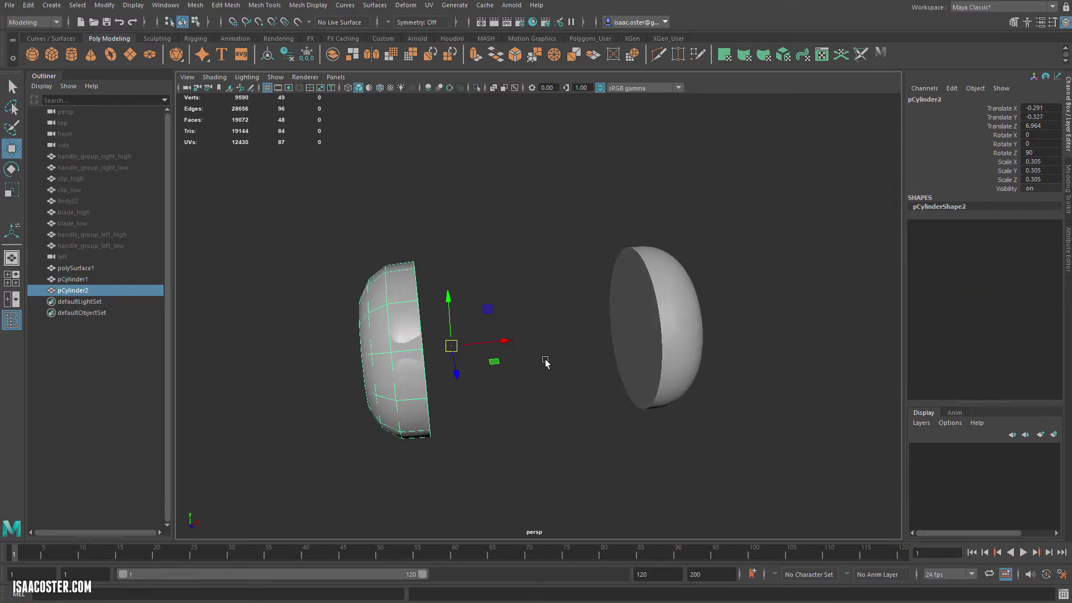
key("r")
left_click_drag(407, 350, 499, 352)
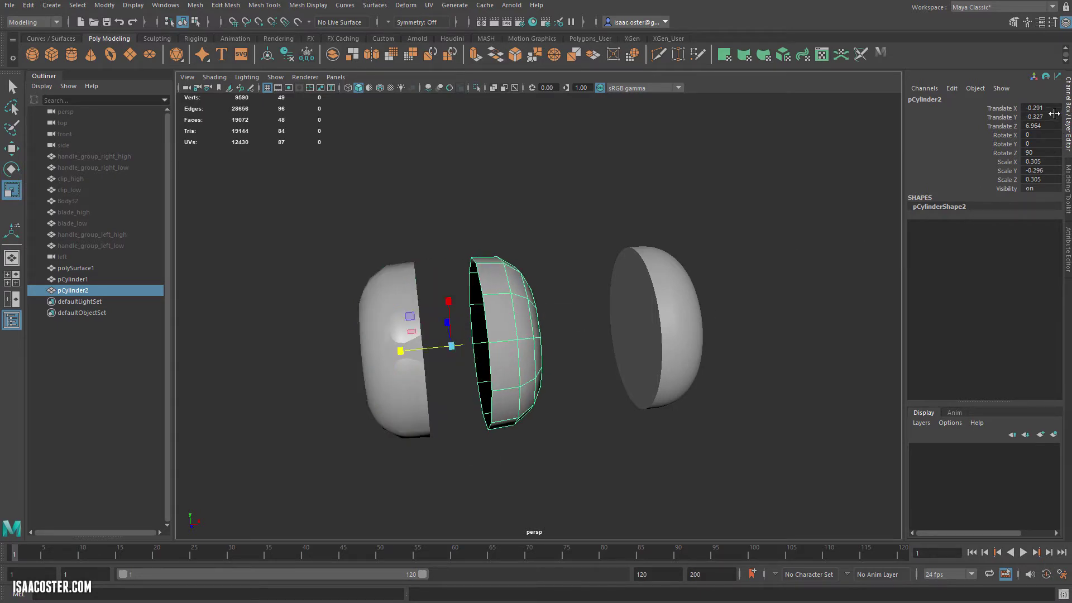
left_click_drag(1054, 114, 1055, 128)
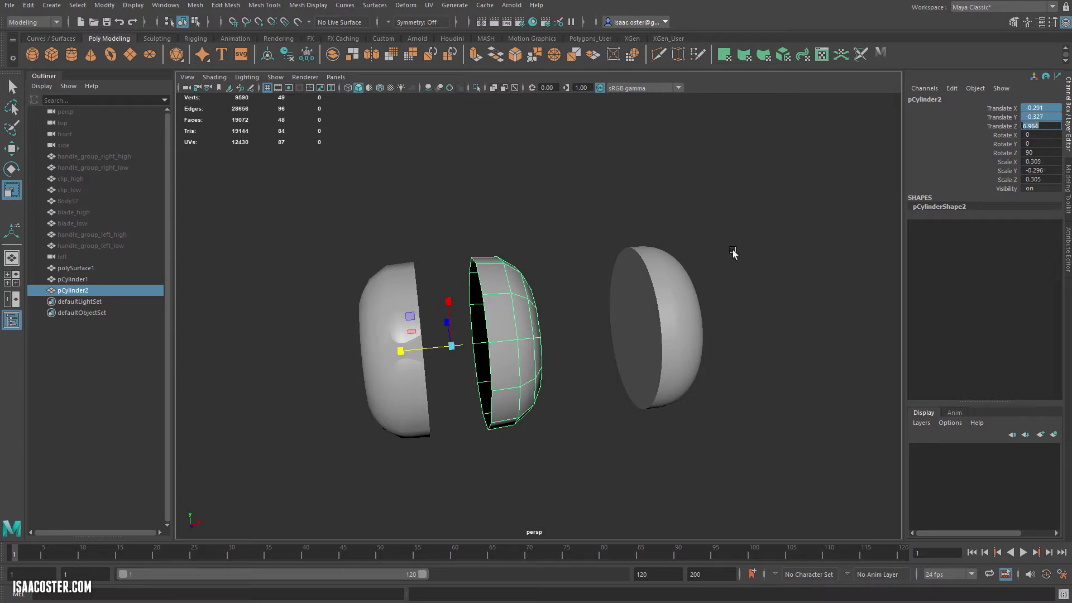
left_click(575, 244)
left_click(497, 338)
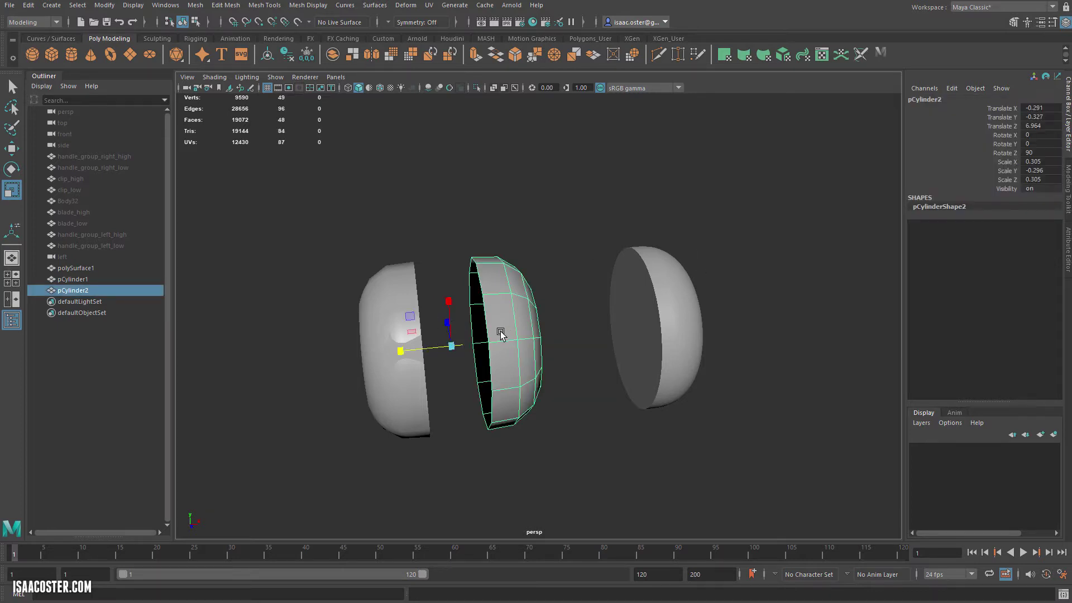
key("Delete")
Step: Freeze the transformations of the original low-poly cylinder
left_click(408, 335)
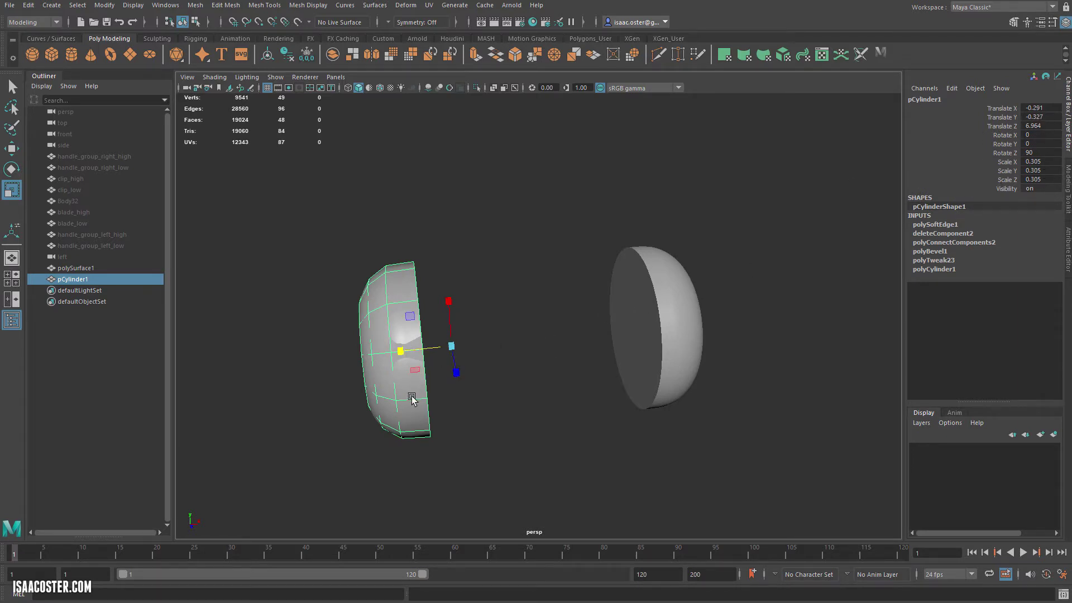
left_click_drag(536, 270, 548, 267, "alt")
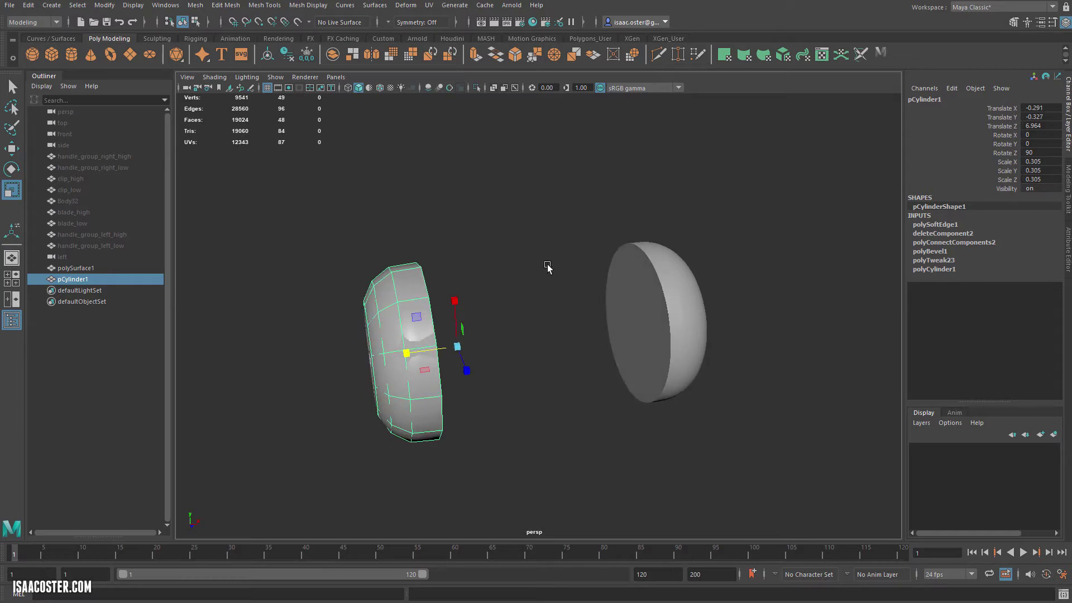
left_click(104, 5)
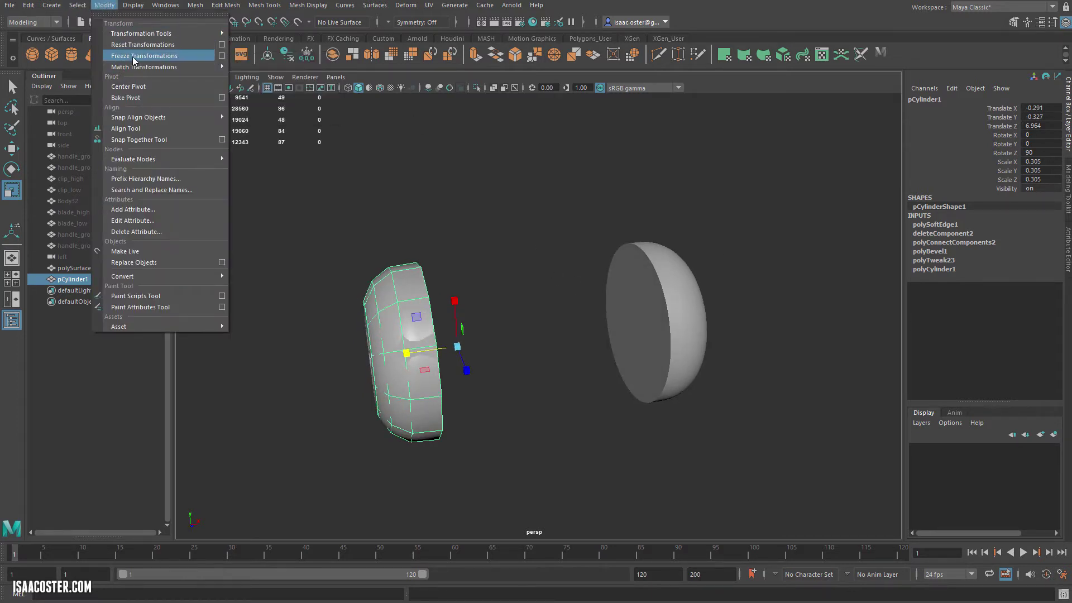
left_click(132, 45)
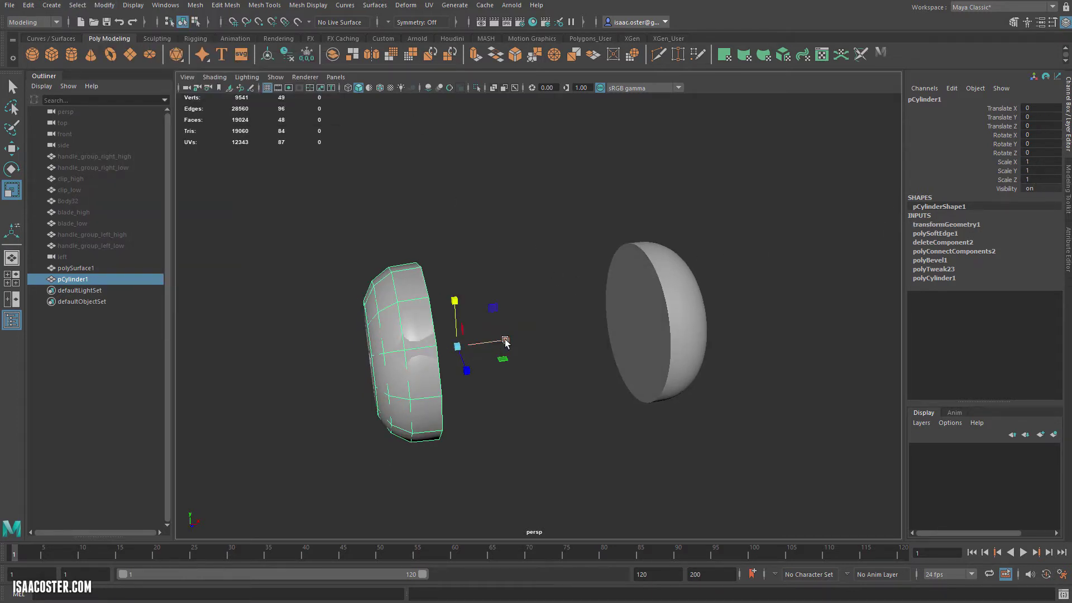
Step: Duplicate the low-poly cylinder and mirror the copy by setting its Scale X to -1
left_click_drag(505, 341, 409, 353)
key("ctrl+z")
key("ctrl+d")
double_click(1043, 162)
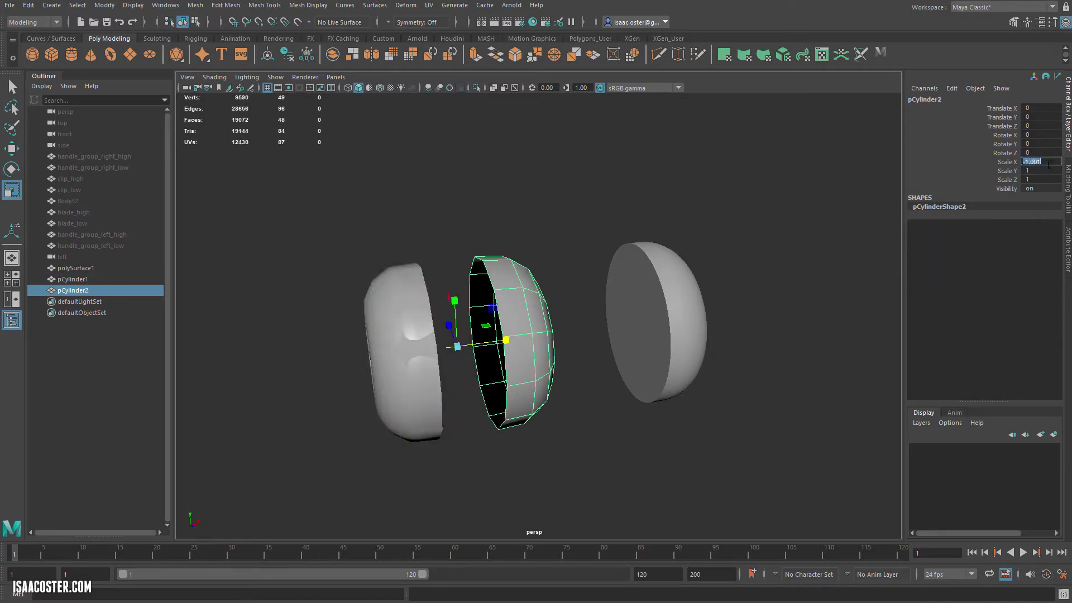
type("-1")
key("Return")
Step: Move the mirrored cylinder along X over the opposite high-poly screw head, to a Translate X of about 0.587
key("w")
left_click_drag(506, 341, 582, 309)
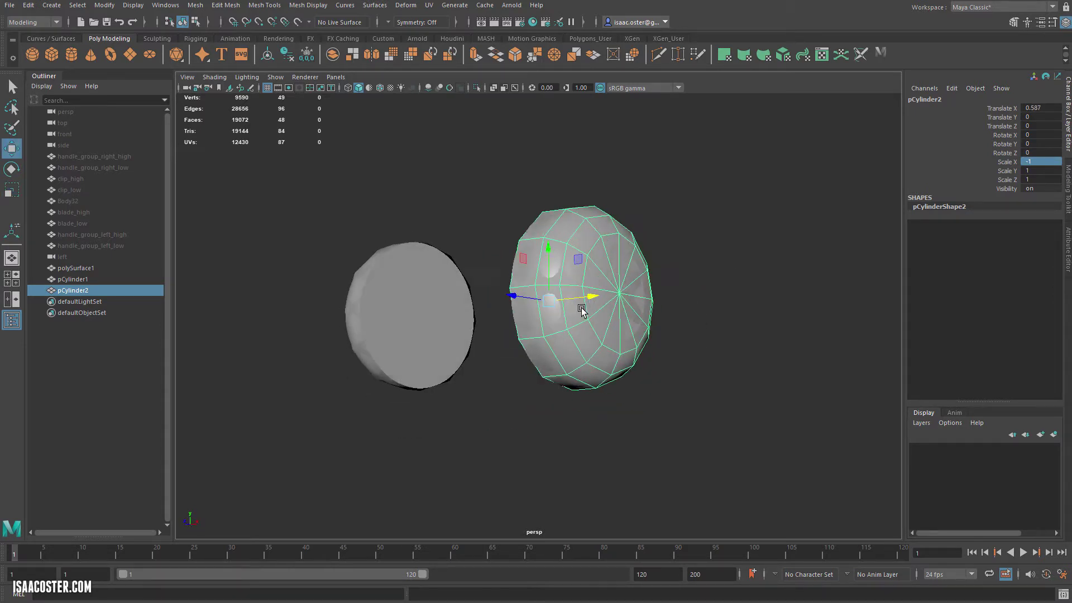
right_click_drag(582, 308, 710, 326, "alt")
left_click_drag(710, 326, 659, 358, "alt")
Step: Combine the two low-poly cylinders into one mesh
left_click(354, 420, "shift")
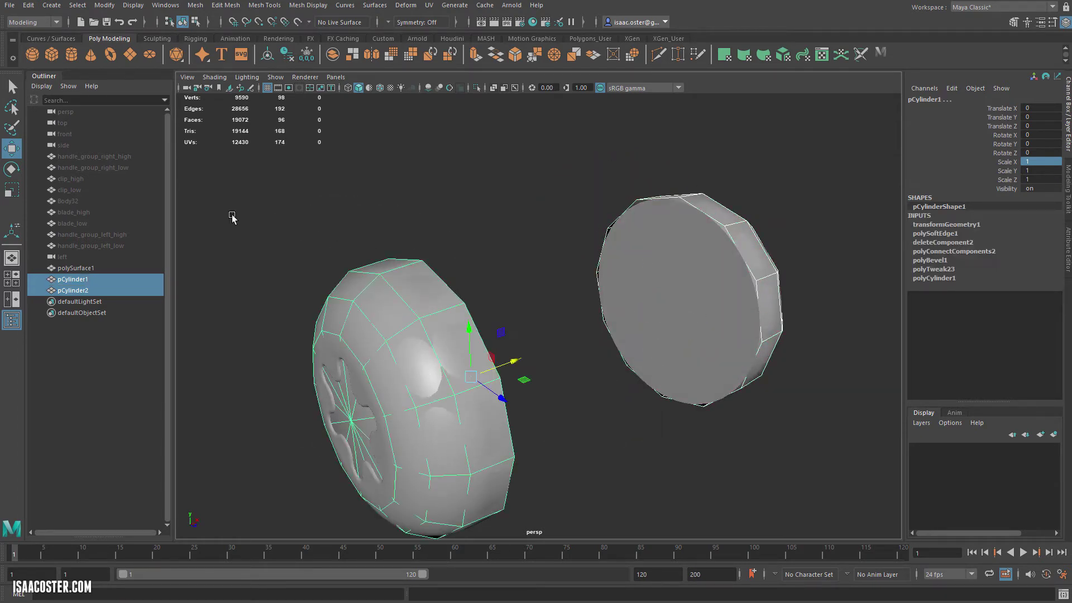
left_click(104, 5)
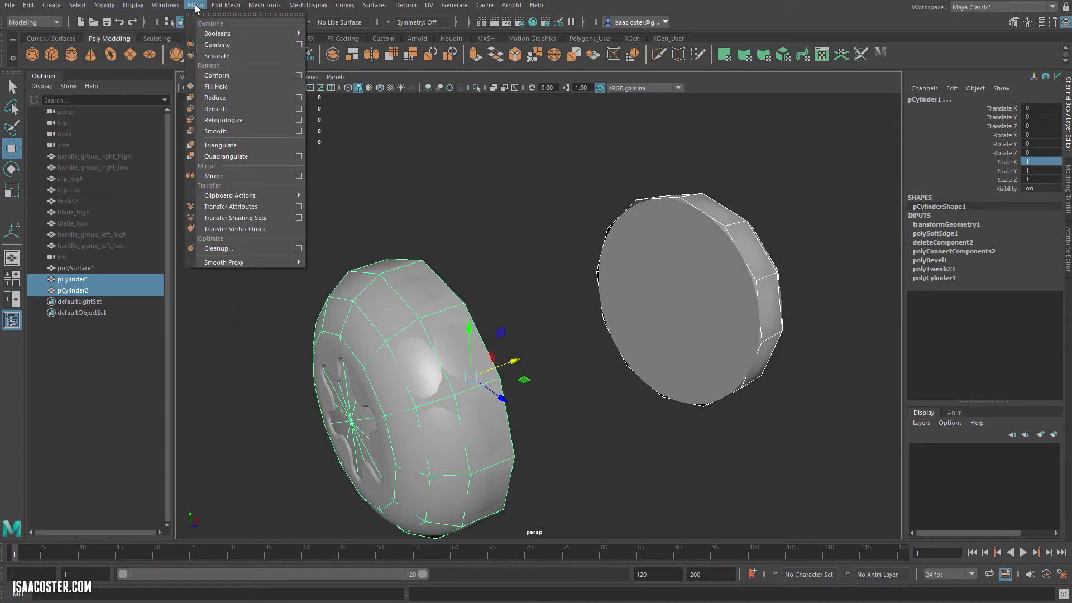
left_click(217, 45)
Step: Rename the high-poly screw mesh polySurface1 to bolt_high
left_click(370, 393)
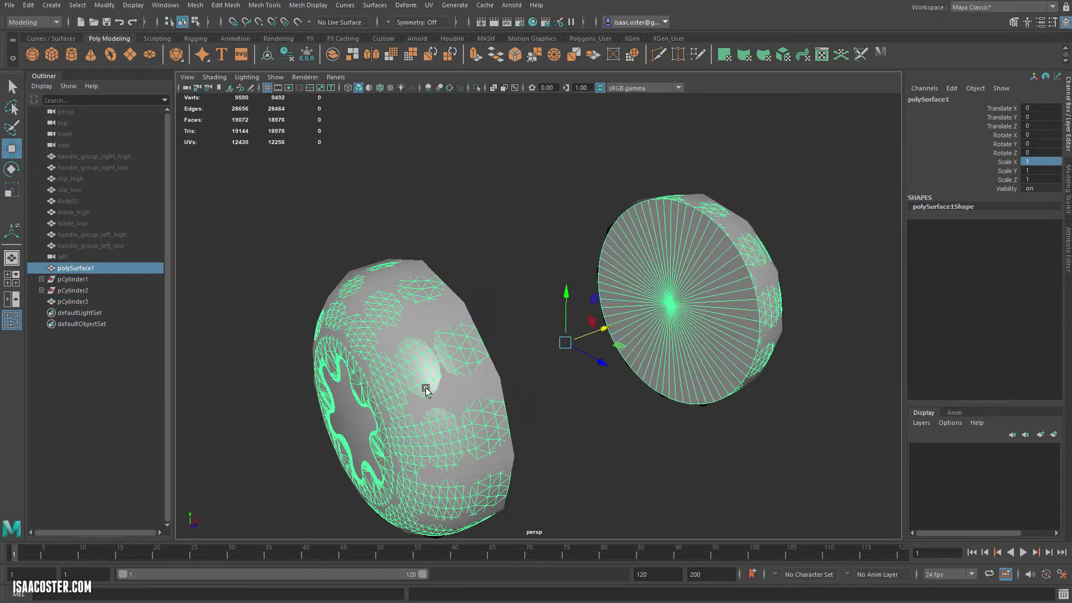
left_click_drag(427, 385, 552, 389, "alt")
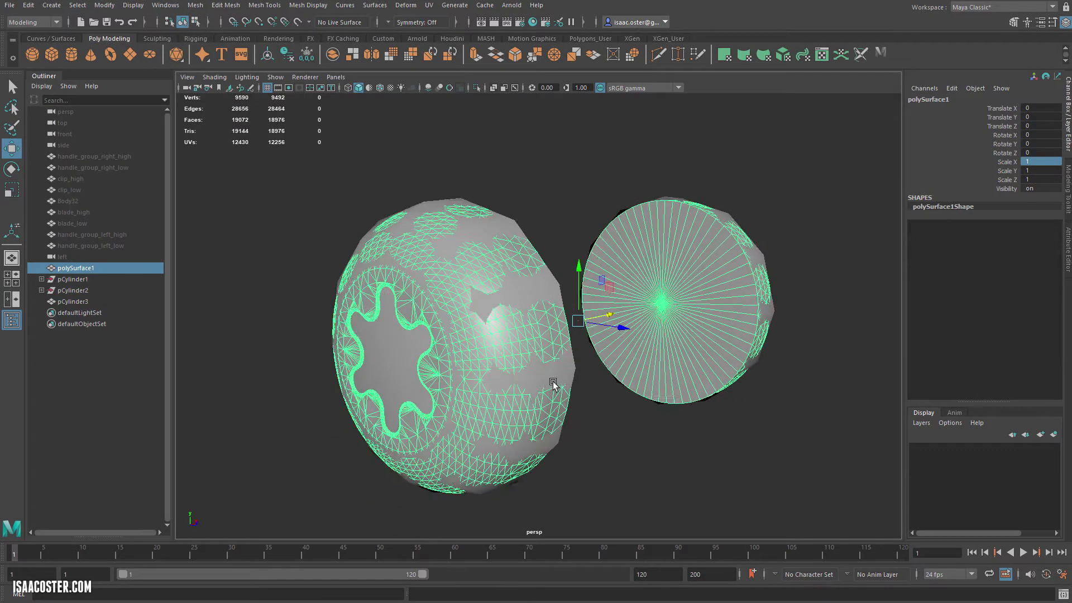
double_click(93, 268)
type("bolt_")
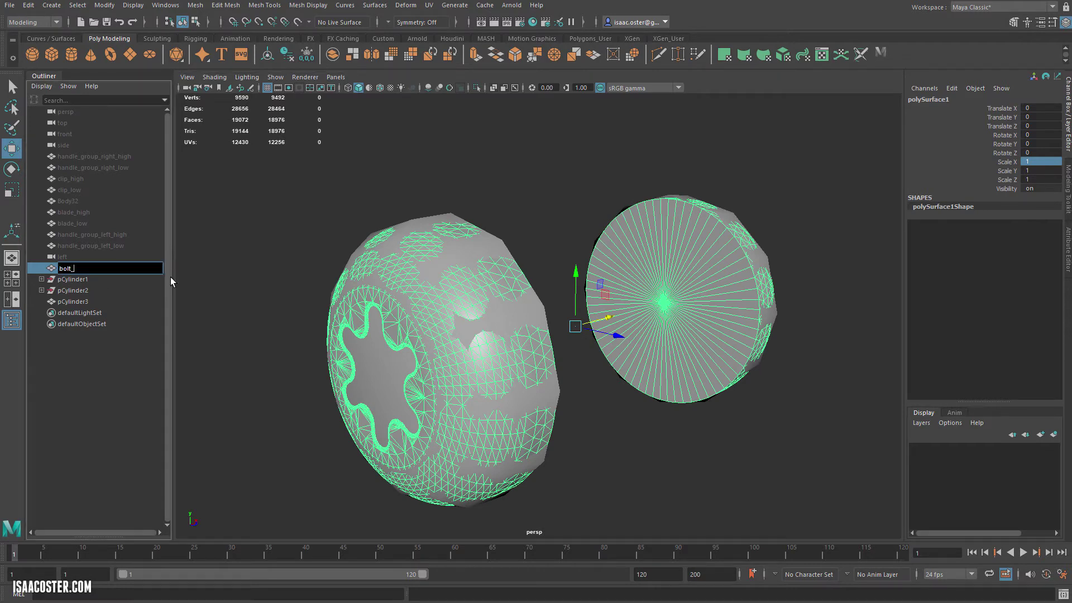
type("high")
key("Return")
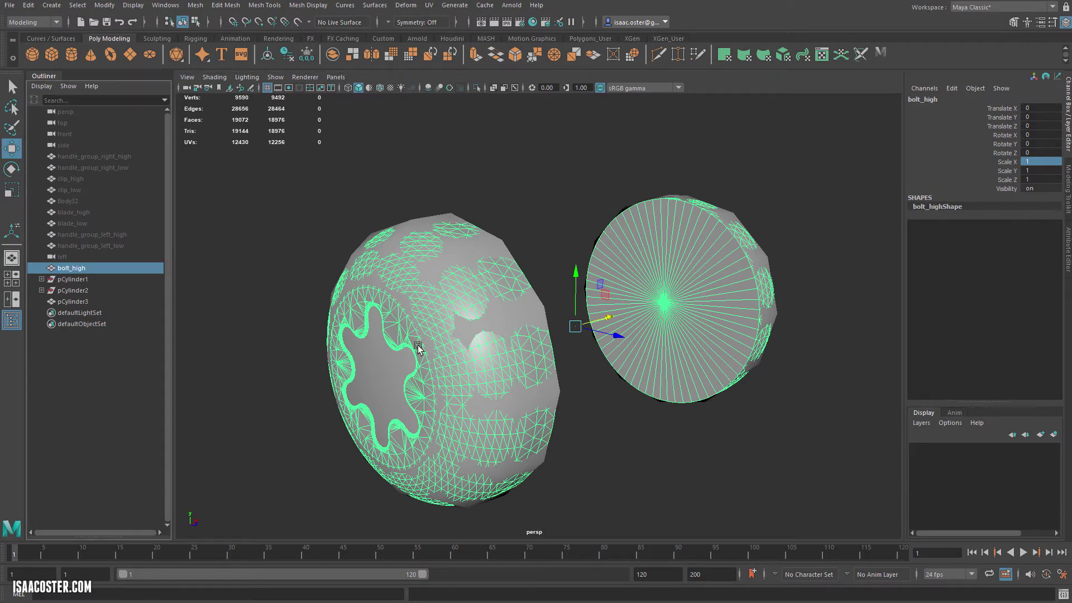
Step: Rename the combined low-poly cylinder mesh to bolt_low
left_click(382, 369)
double_click(73, 301)
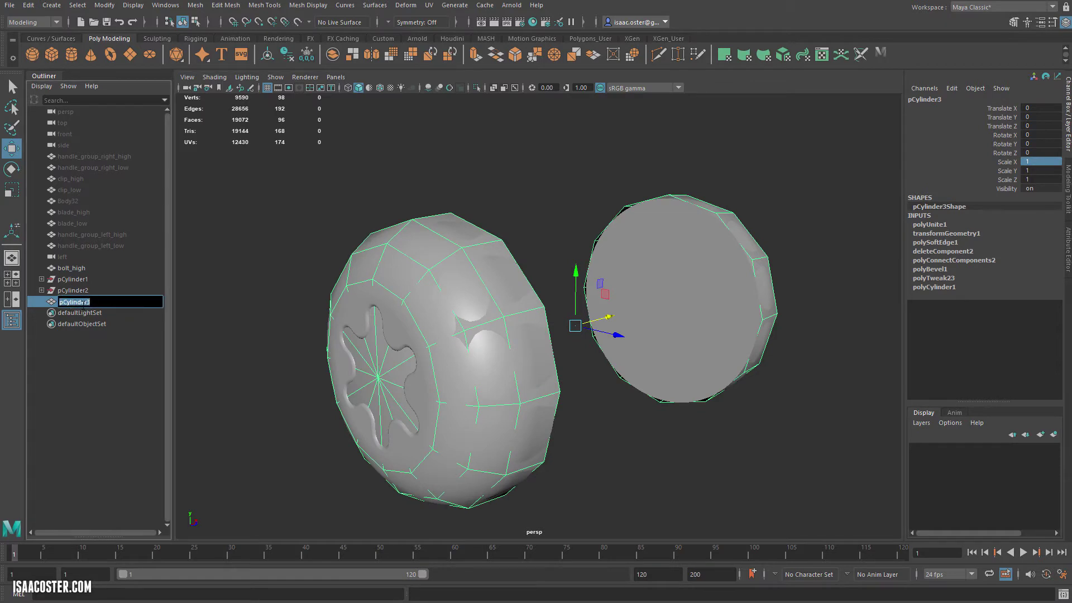
type("bolt_low")
key("Return")
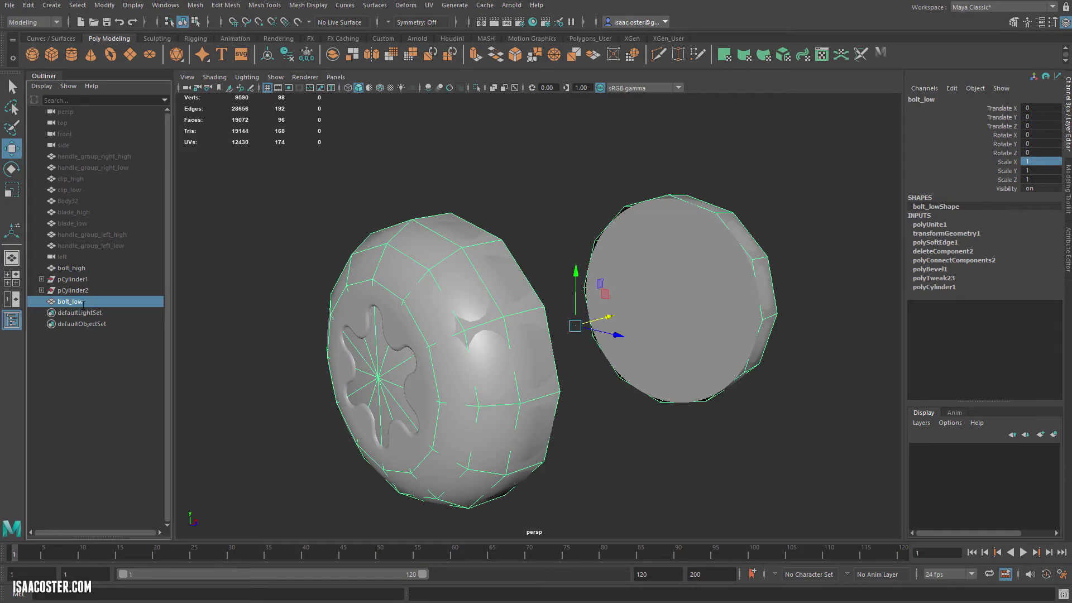
Step: Delete the construction history of bolt_high and bolt_low, and reorder both above handle_group_right_high in the Outliner
left_click(41, 279)
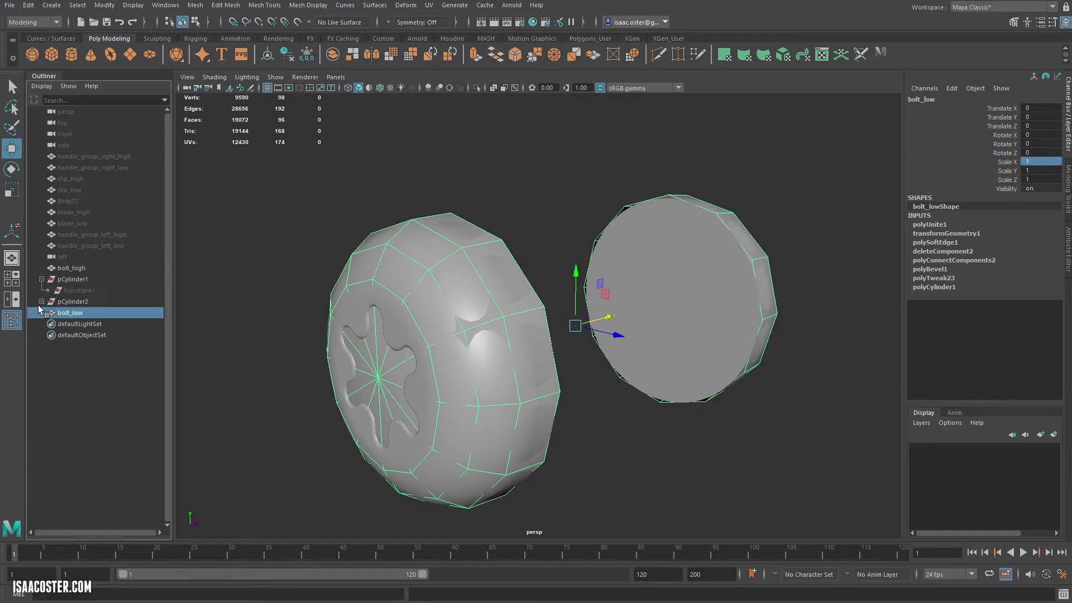
left_click(41, 301)
left_click_drag(296, 169, 779, 378)
left_click(29, 8)
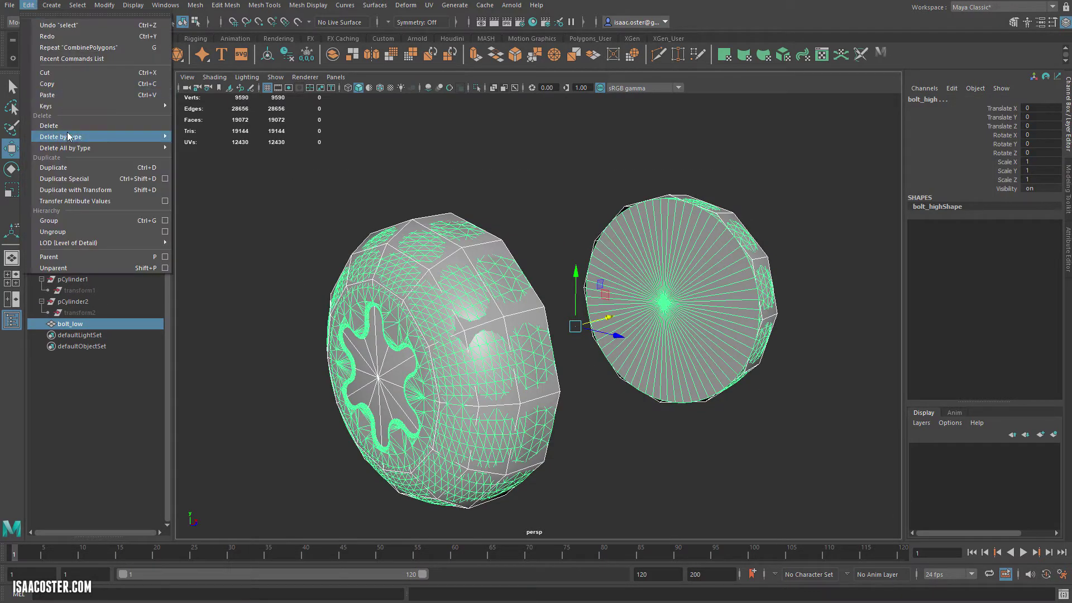
mouse_move(112, 136)
left_click(212, 135)
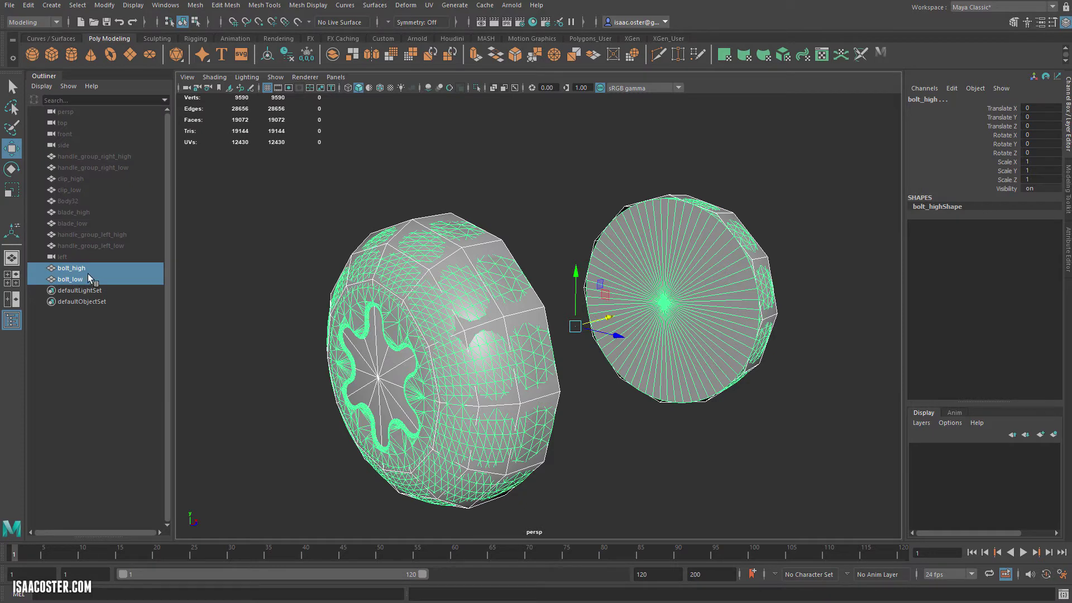
left_click_drag(75, 272, 73, 156)
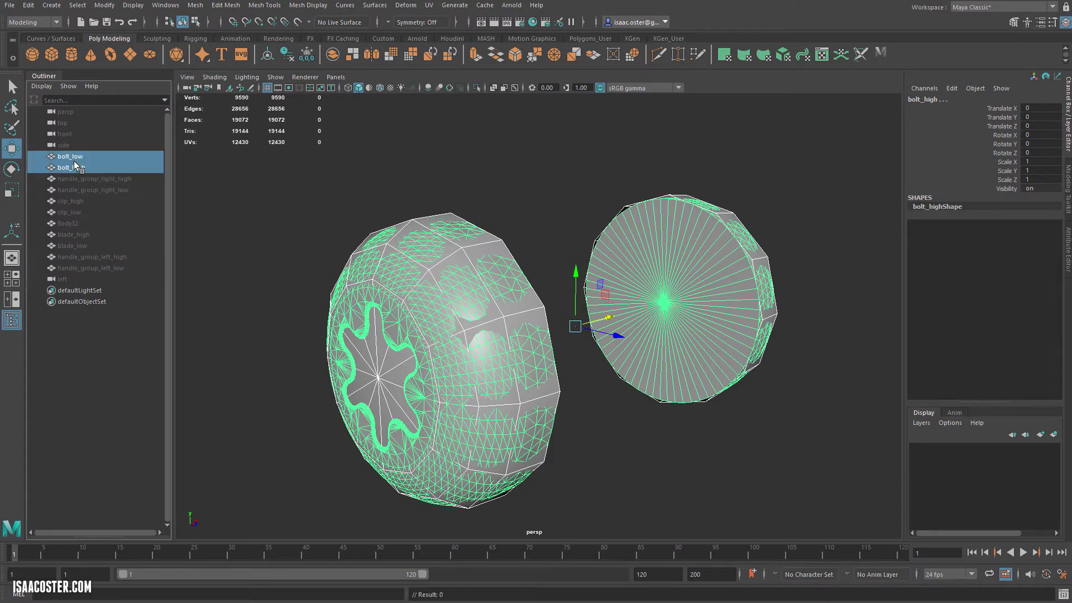
Step: Unhide the Body32 mesh and hide bolt_high and bolt_low
left_click(68, 224)
key("f")
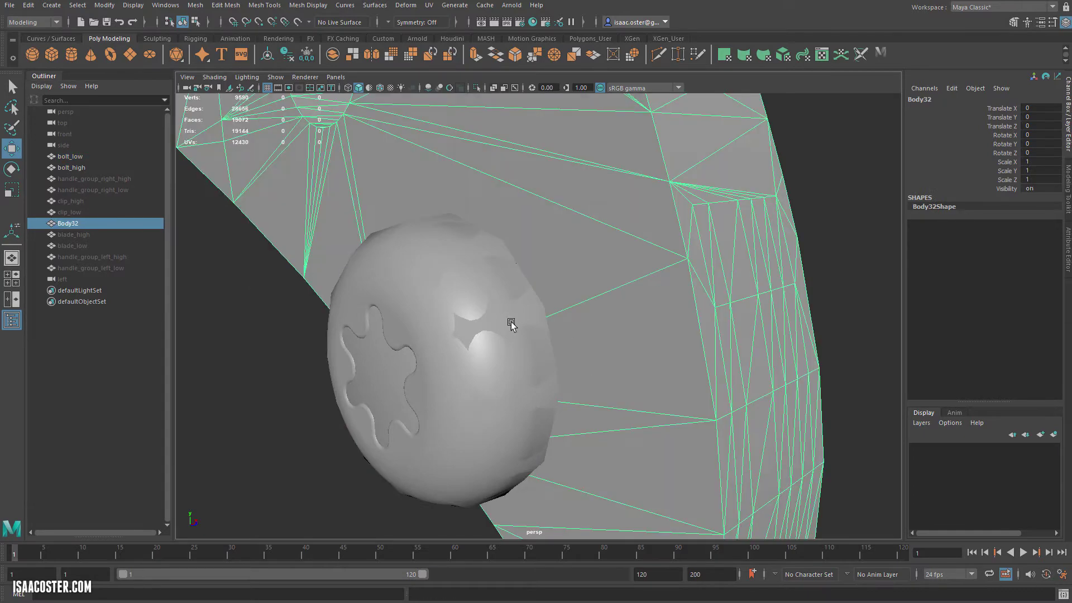
left_click_drag(387, 384, 445, 347)
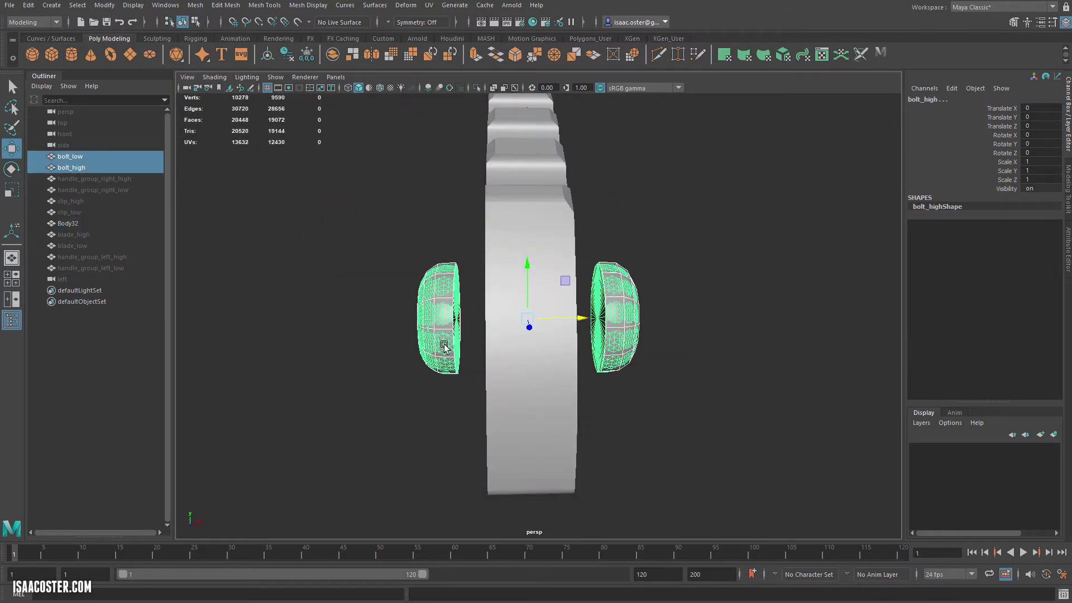
key("ctrl+h")
Step: Select Body32 and make it the live surface
left_click_drag(420, 391, 546, 331, "alt")
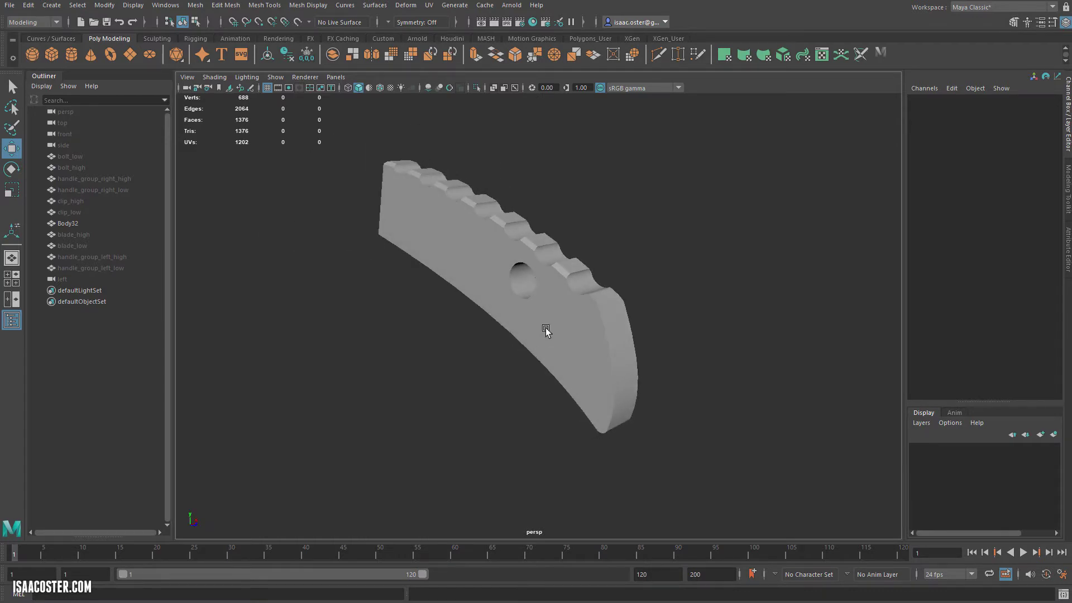
left_click(546, 331)
left_click_drag(455, 319, 630, 319, "alt")
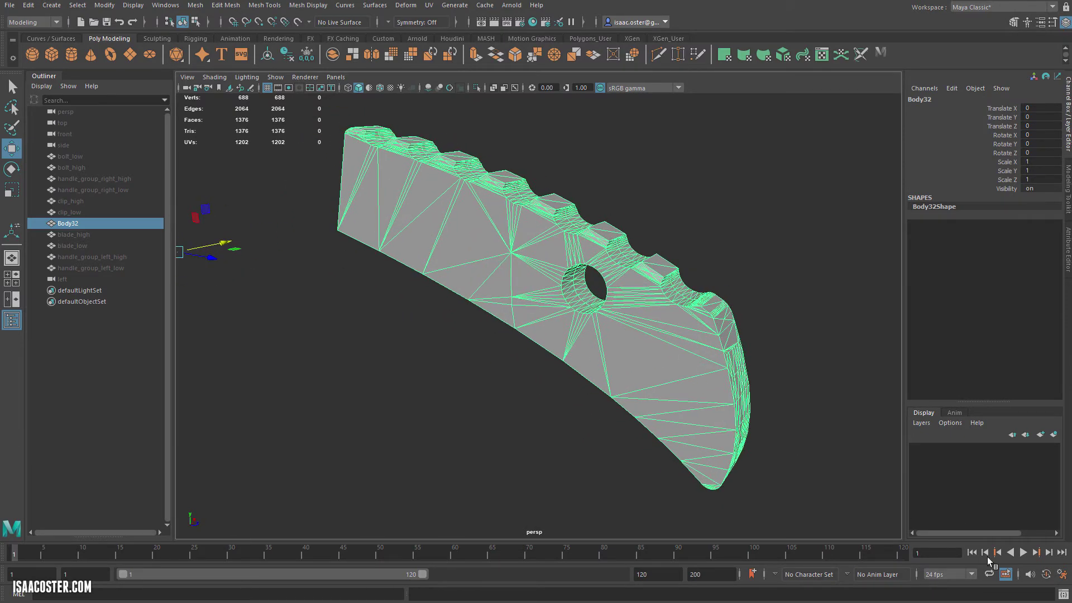
left_click(1069, 189)
key("q")
mouse_move(328, 242)
left_mouse_down("alt")
mouse_move(536, 301)
mouse_move(437, 337)
mouse_move(554, 312)
left_mouse_up("alt")
left_click(298, 22)
Step: Use Quad Draw to cover the chamfer of Body32's end ridge with a quad and a triangle, adjusting the points to its outline
left_click(1022, 420)
left_click(796, 371)
left_click(555, 408)
mouse_move(484, 428)
left_mouse_down("alt")
mouse_move(387, 395)
mouse_move(523, 366)
mouse_move(390, 343)
left_mouse_up("alt")
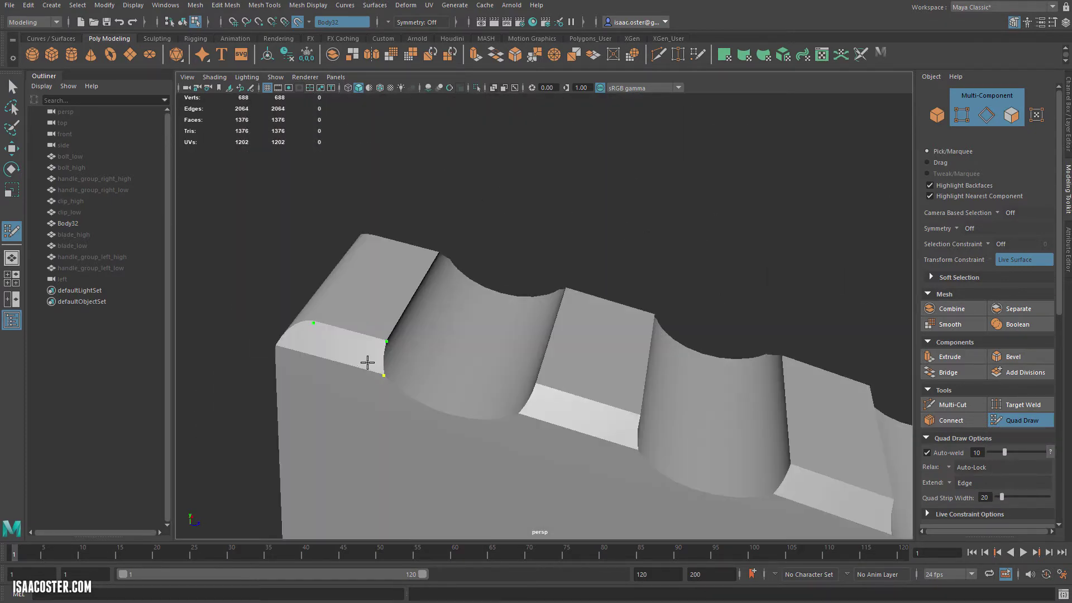
left_click(306, 346, "shift")
left_click_drag(306, 345, 370, 348, "alt")
left_click(371, 348, "ctrl")
left_click_drag(475, 366, 397, 327, "alt")
left_click_drag(363, 305, 361, 318)
Step: Fill one Quad Draw face over each chamfer of the second and third ridges of Body32
left_click(614, 366, "shift")
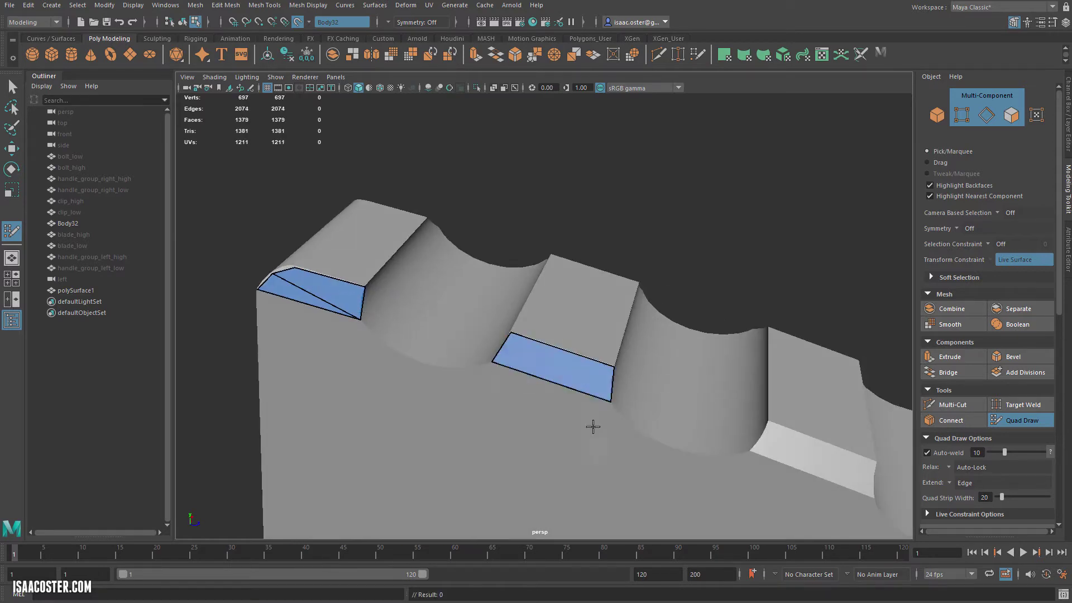
left_click_drag(594, 426, 527, 378, "alt")
left_click(527, 378)
left_click(641, 450, "shift")
left_click_drag(642, 451, 608, 429, "alt")
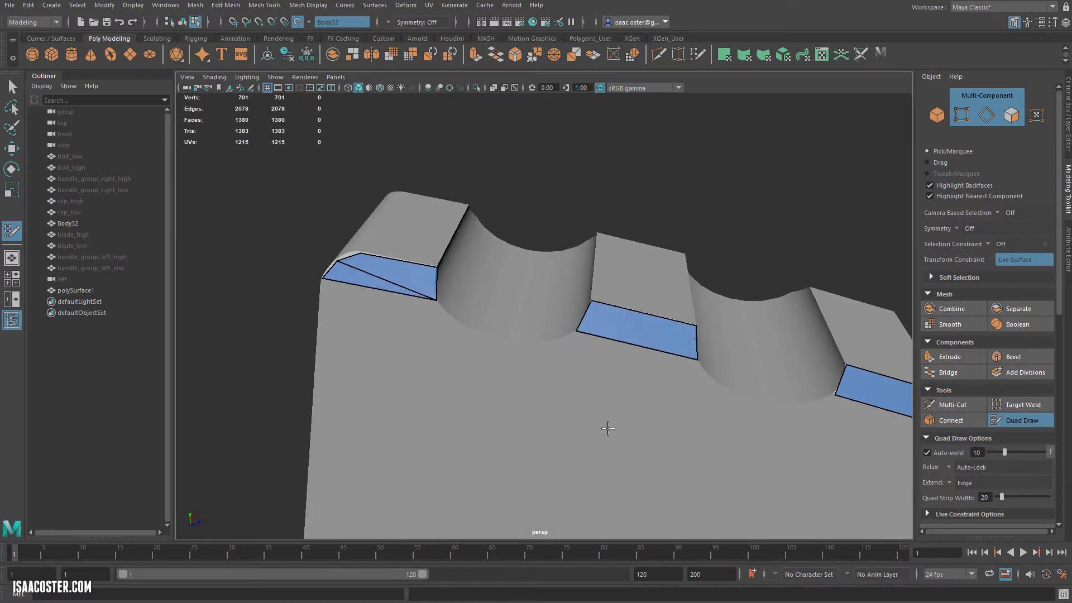
Step: Fill one Quad Draw face on the flat side directly below the chamfer of each of Body32's first three ridges
left_click(380, 313, "shift")
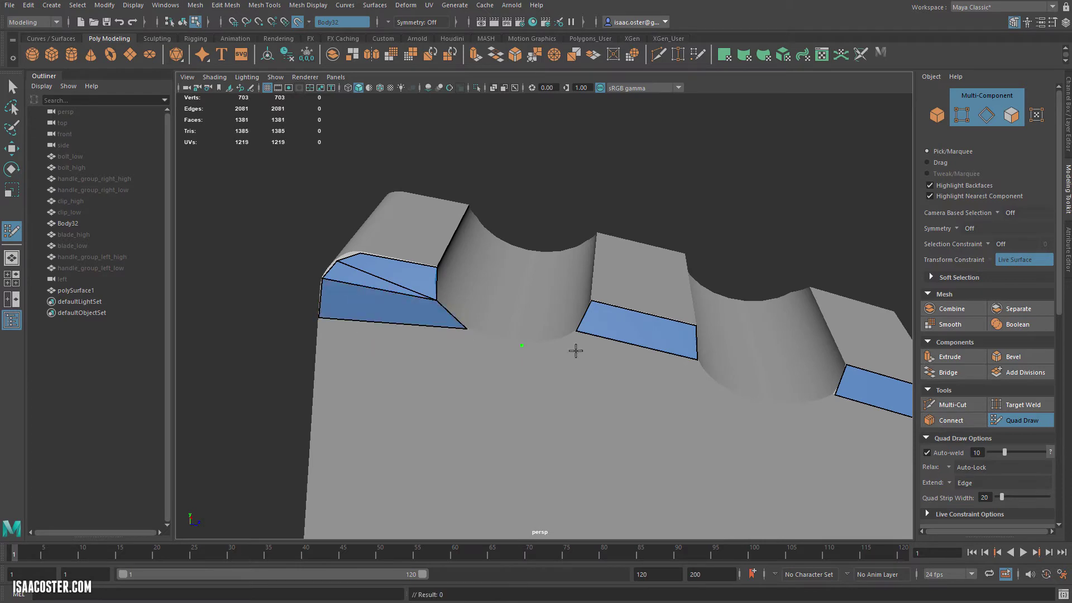
left_click(732, 392, "shift")
left_click_drag(731, 393, 464, 354, "alt")
left_click(572, 341, "shift")
left_click_drag(572, 340, 469, 294, "alt")
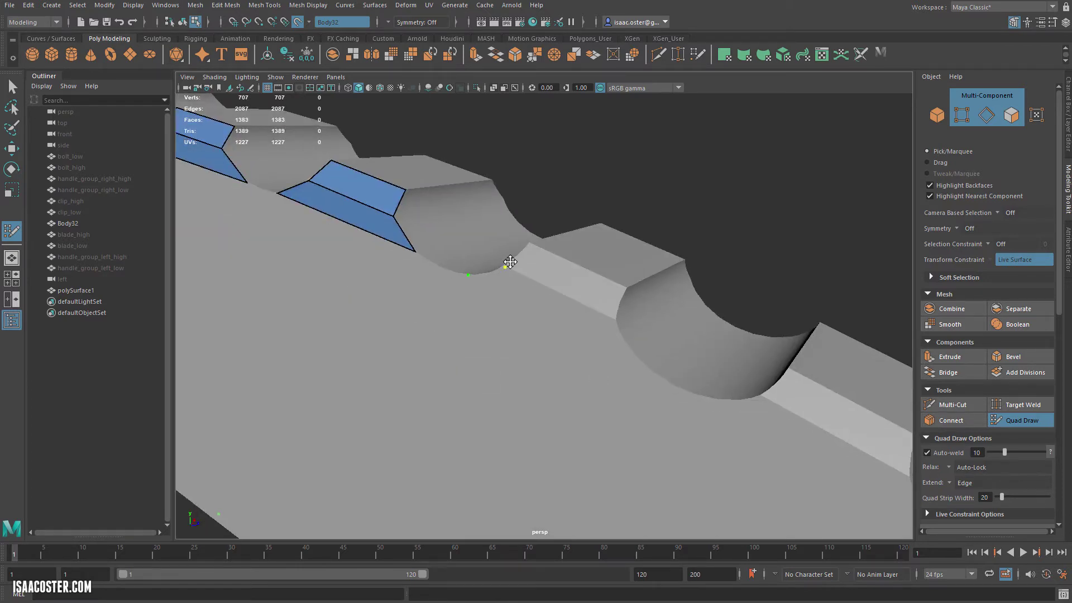
Step: Cover the chamfer and the side strip below it with Quad Draw faces on the fourth and fifth ridges of Body32
left_click(617, 319, "shift")
left_click(600, 301, "shift")
left_click_drag(599, 300, 649, 395, "alt")
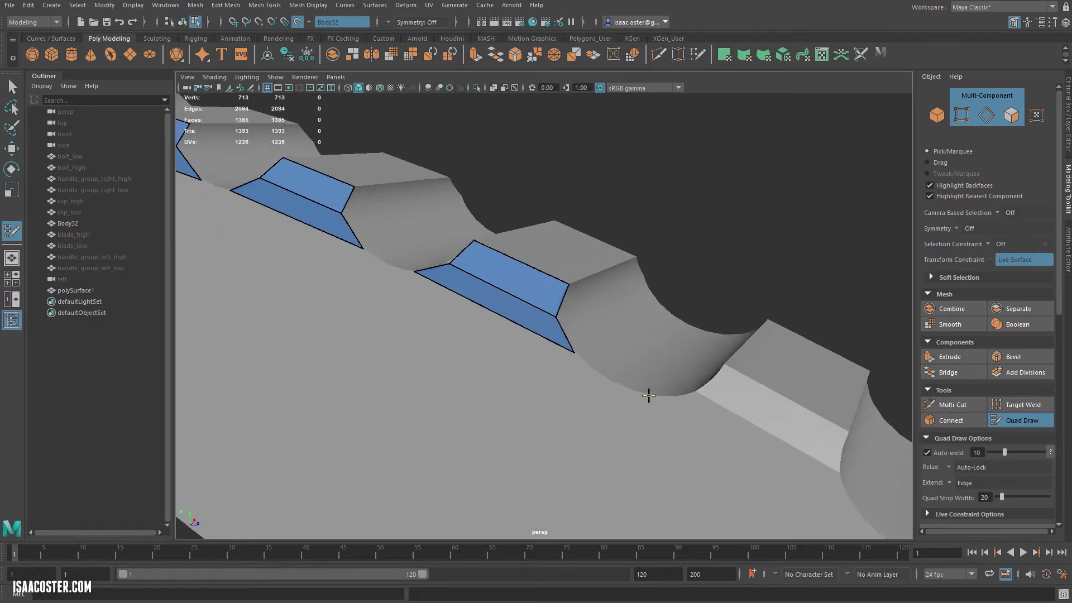
left_click_drag(837, 471, 708, 321, "alt")
left_click(711, 256, "shift")
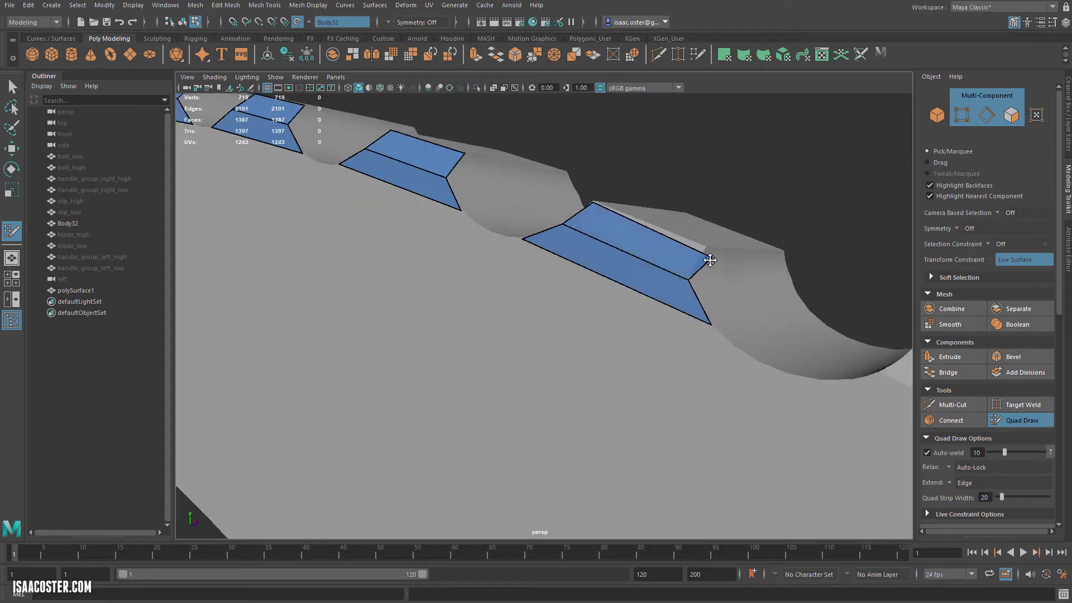
Step: Add a chamfer quad and a side-strip quad to both the sixth and seventh ridges of Body32
left_click_drag(699, 256, 472, 328, "alt")
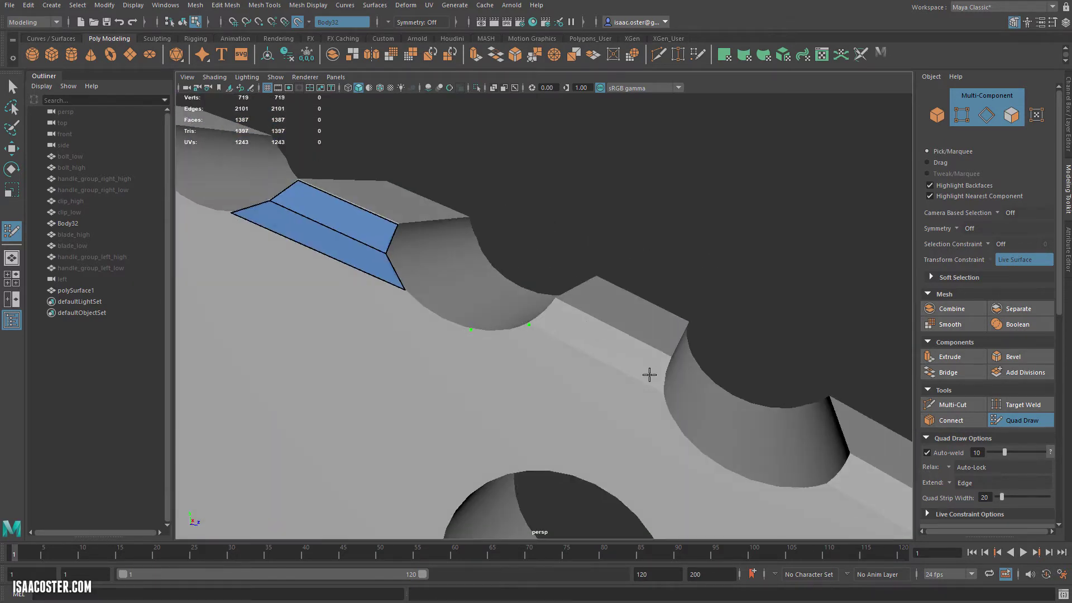
left_click(596, 328, "shift")
left_click_drag(659, 411, 445, 336, "alt")
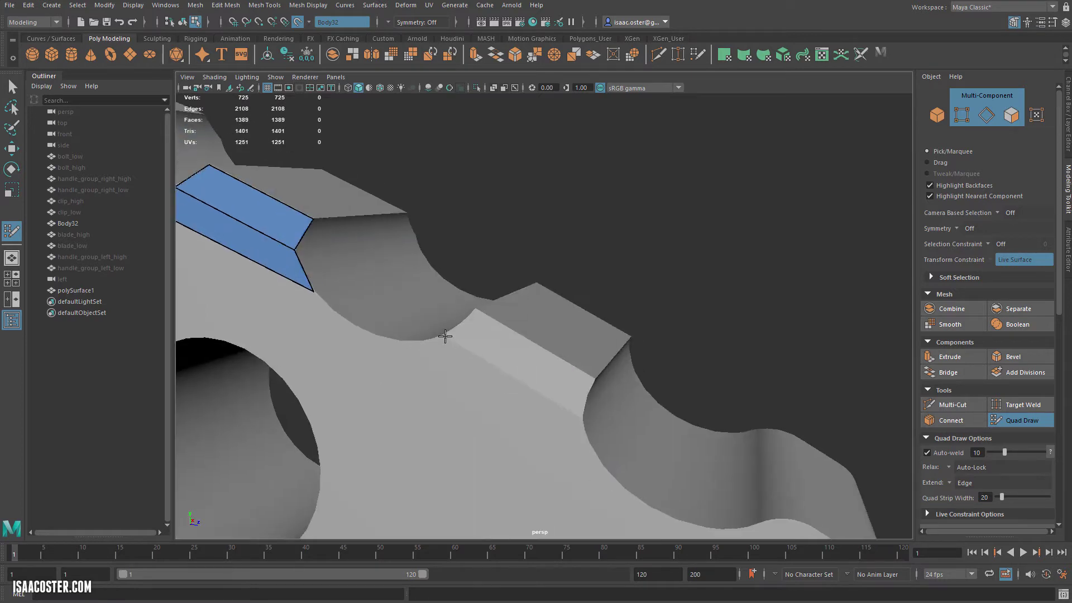
left_click(583, 417, "shift")
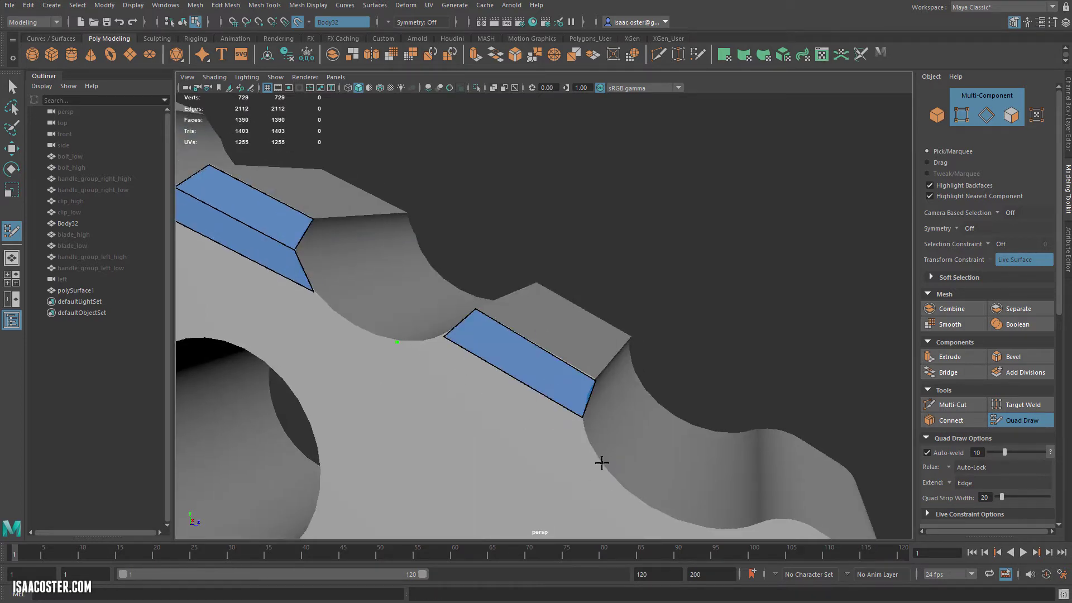
left_click(602, 463)
left_click(602, 463, "shift")
left_click_drag(602, 463, 506, 380, "alt")
left_click(532, 416)
left_click_drag(532, 416, 641, 439, "alt")
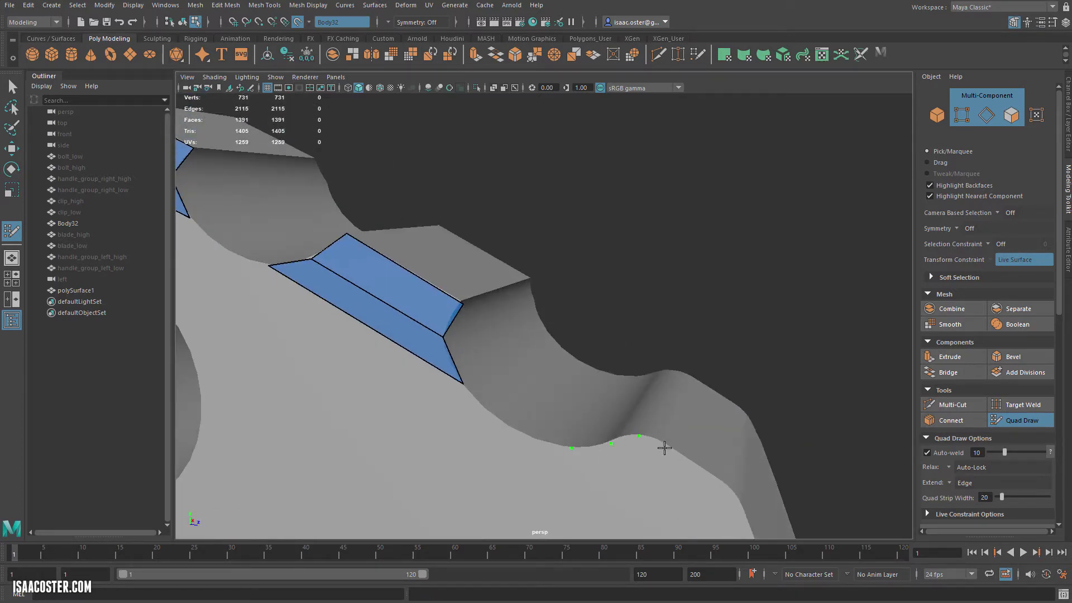
Step: Fill two quads and a triangle along the side outline of Body32's rounded end bump
middle_click_drag(702, 491, 558, 352, "alt")
left_click(559, 353, "shift")
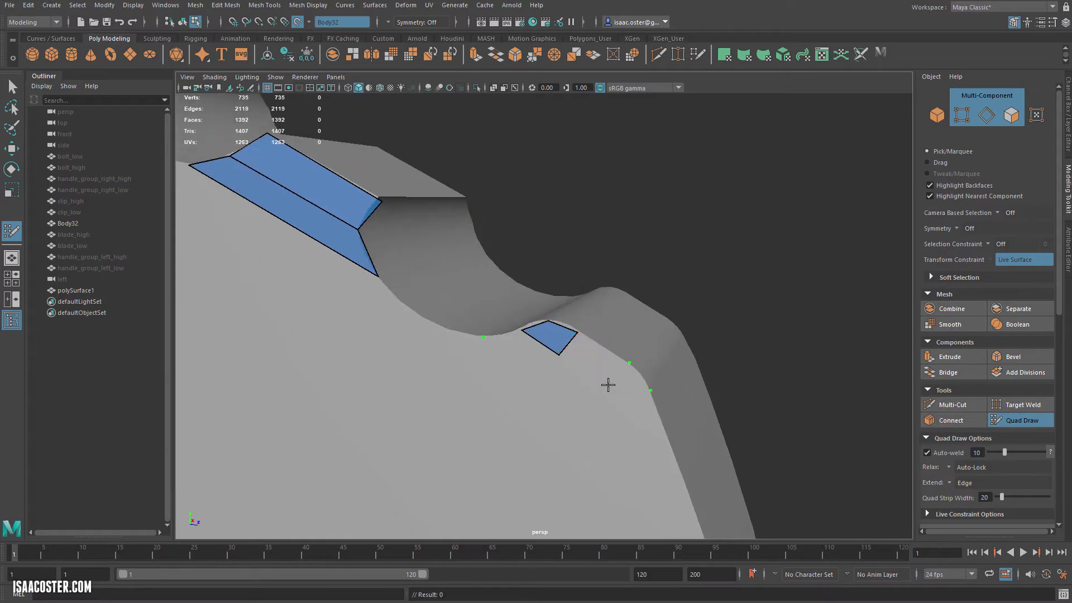
left_click(609, 384, "shift")
left_click(633, 410, "shift")
left_click_drag(633, 411, 780, 427)
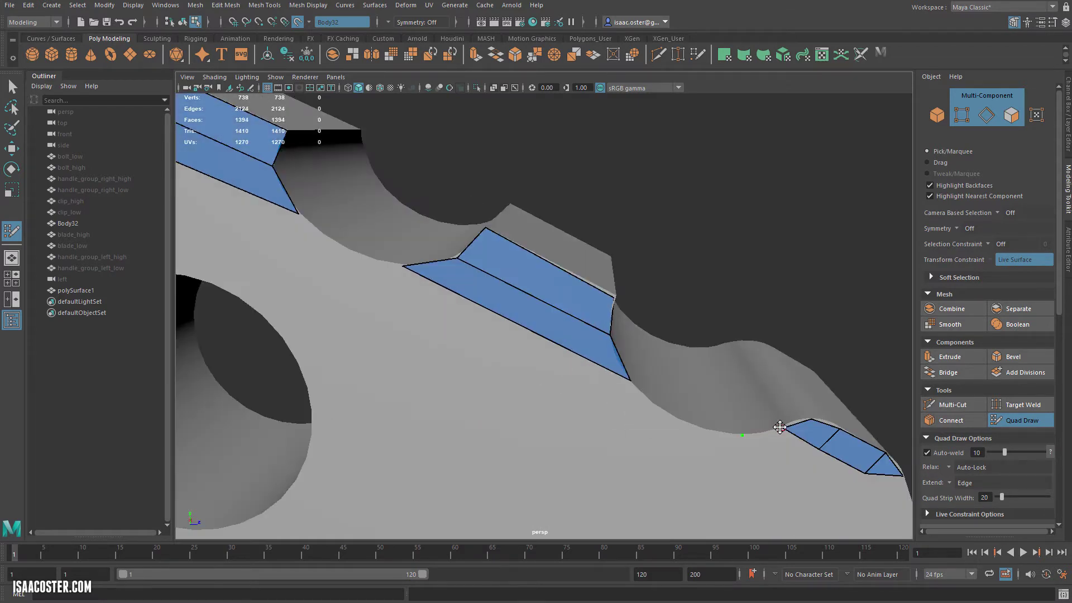
Step: Add a quad toward the last scallop, weld the rounded bump's lower points and pull the merged point down, and save the scene
middle_click_drag(831, 480, 725, 428, "alt")
left_click(680, 427)
left_click(678, 399, "shift")
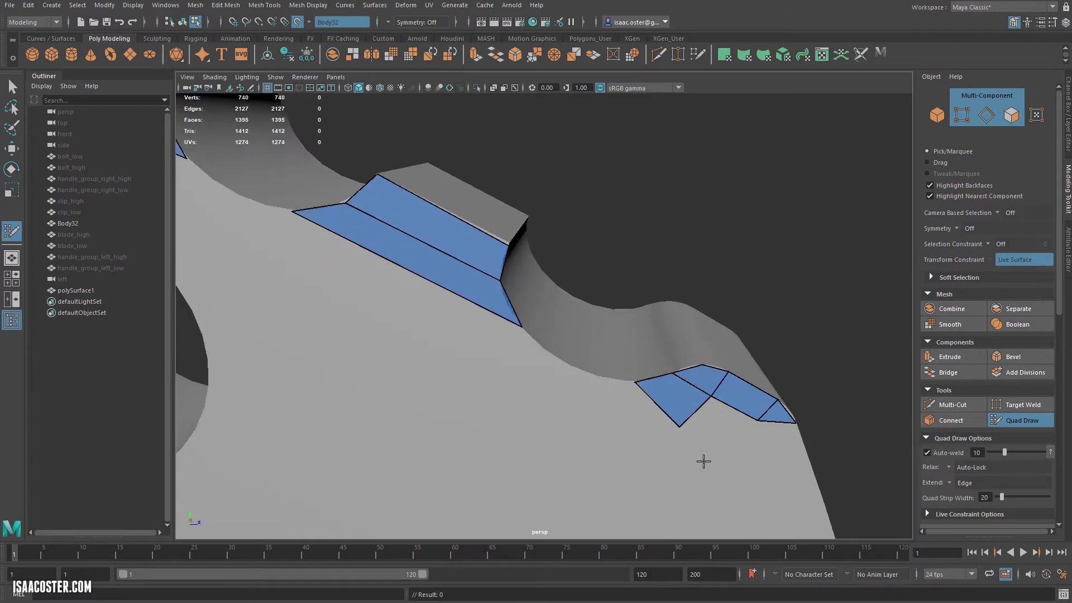
left_click_drag(713, 398, 758, 421)
left_click_drag(758, 421, 723, 454)
right_click_drag(718, 454, 327, 391, "alt")
middle_click_drag(327, 391, 485, 430, "alt")
left_click_drag(485, 429, 555, 431, "alt")
middle_click_drag(555, 430, 586, 436, "alt")
key("ctrl+s")
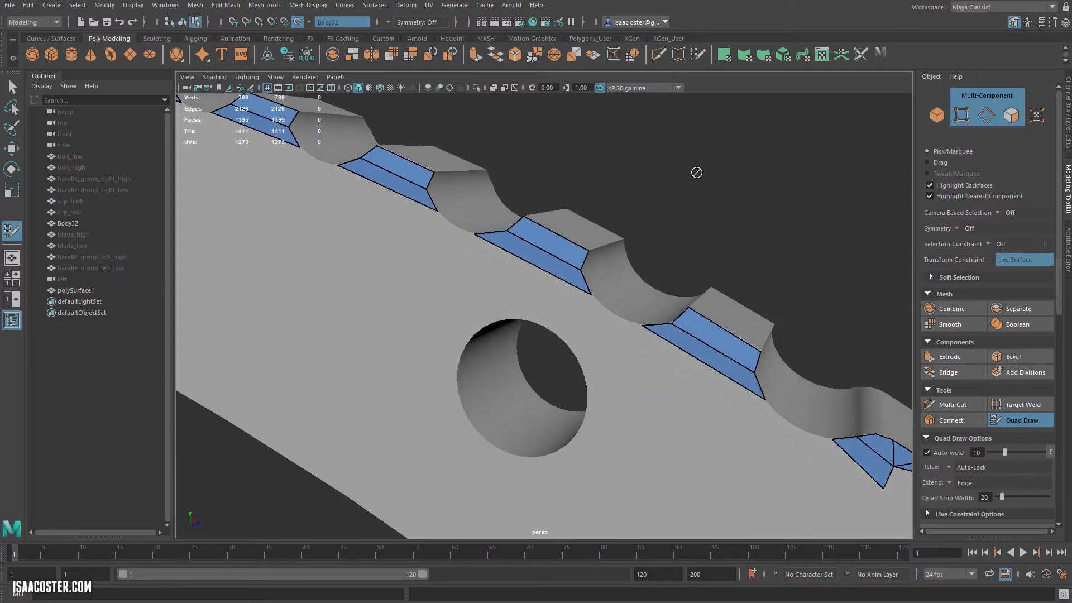
Step: Unhide the handle_group_left_low mesh, leaving handle_group_left_high hidden
left_click_drag(610, 328, 647, 307, "alt")
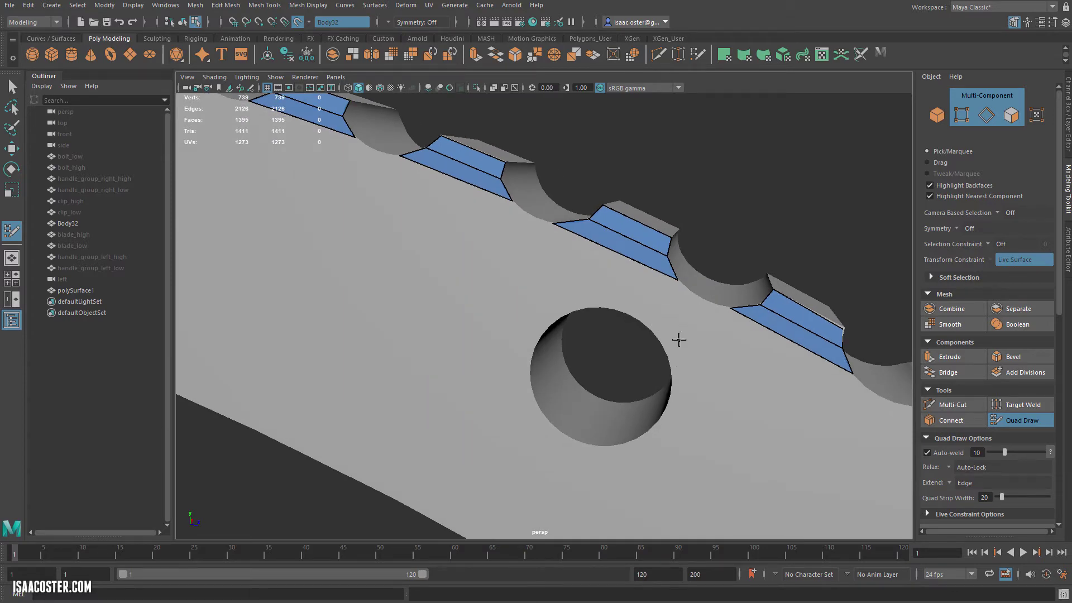
right_click_drag(679, 340, 474, 312, "alt")
left_click(105, 254)
key("shift+h")
left_click_drag(405, 365, 340, 366, "alt")
key("ctrl+h")
left_click(117, 270)
key("shift+h")
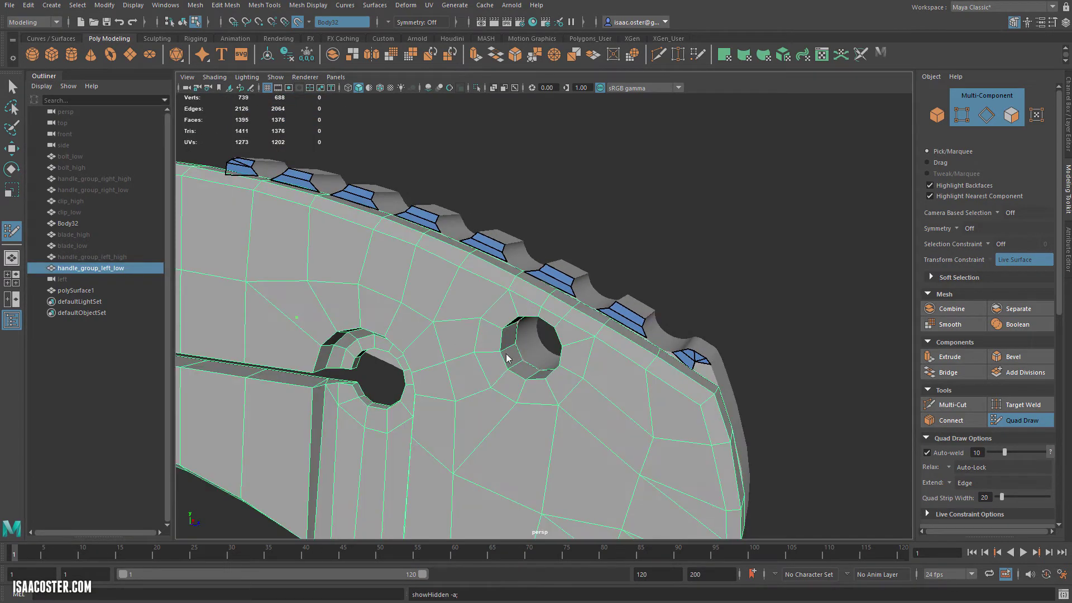
Step: Duplicate handle_group_left_low and delete every face of the copy except the inner wall of the round bolt hole
mouse_move(507, 356)
right_mouse_down()
mouse_move(519, 369)
mouse_move(548, 341)
mouse_move(517, 363)
right_mouse_up()
key("ctrl+d")
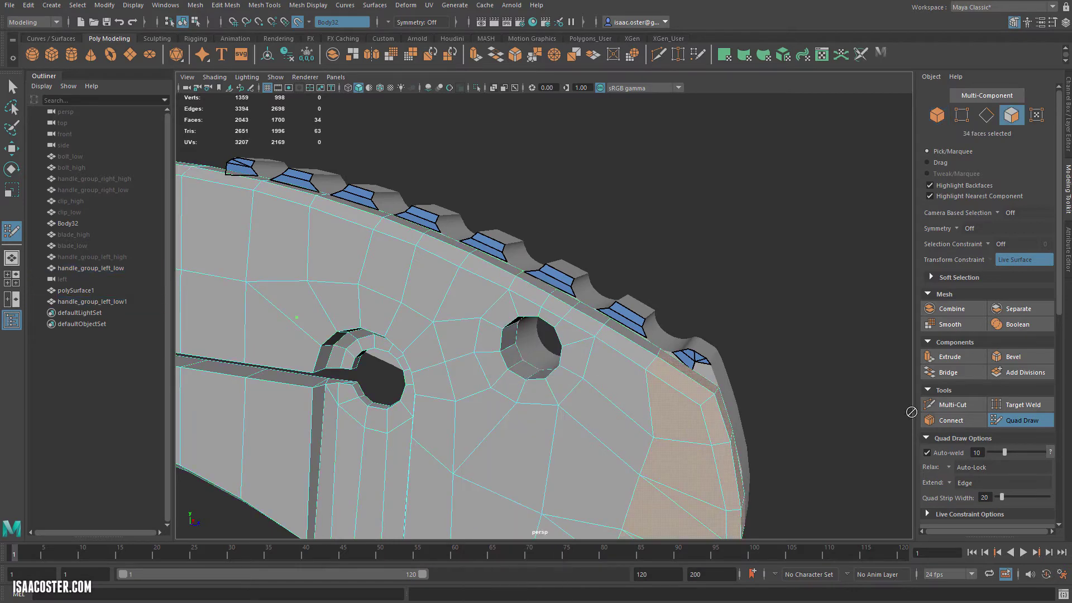
key("q")
left_click(513, 357)
double_click(512, 354, "shift")
left_click_drag(512, 354, 536, 349, "alt")
left_click(78, 6)
left_click(89, 66)
key("Delete")
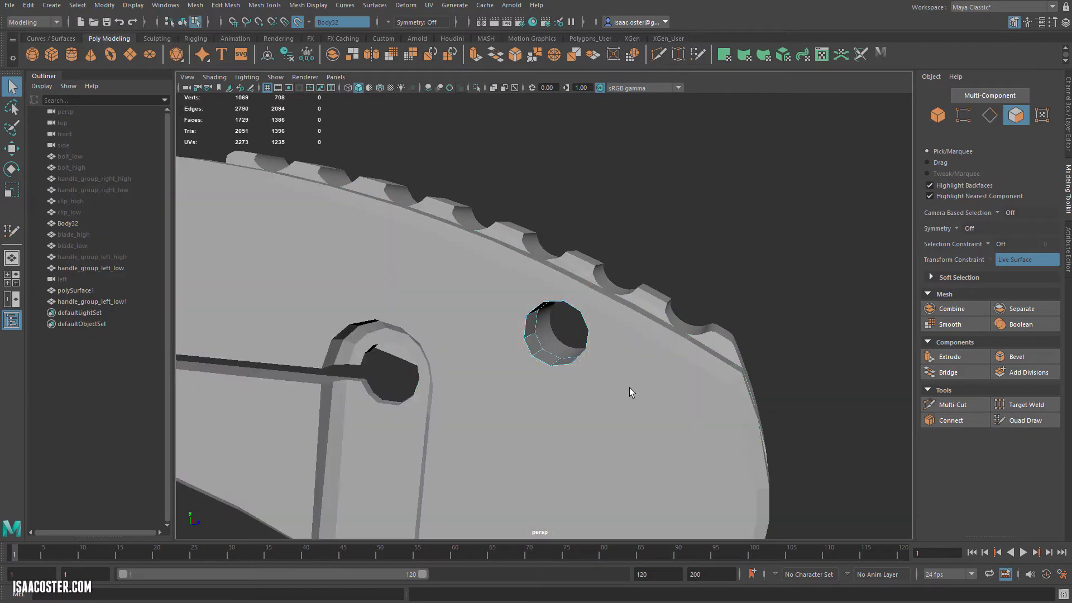
Step: Hide handle_group_left_low and center the pivot of the copied hole wall, handle_group_left_low1
right_click_drag(629, 388, 647, 372)
left_click(474, 341)
key("ctrl+h")
left_click(539, 338)
key("w")
left_click_drag(534, 355, 445, 395, "alt")
left_click(105, 6)
left_click(137, 85)
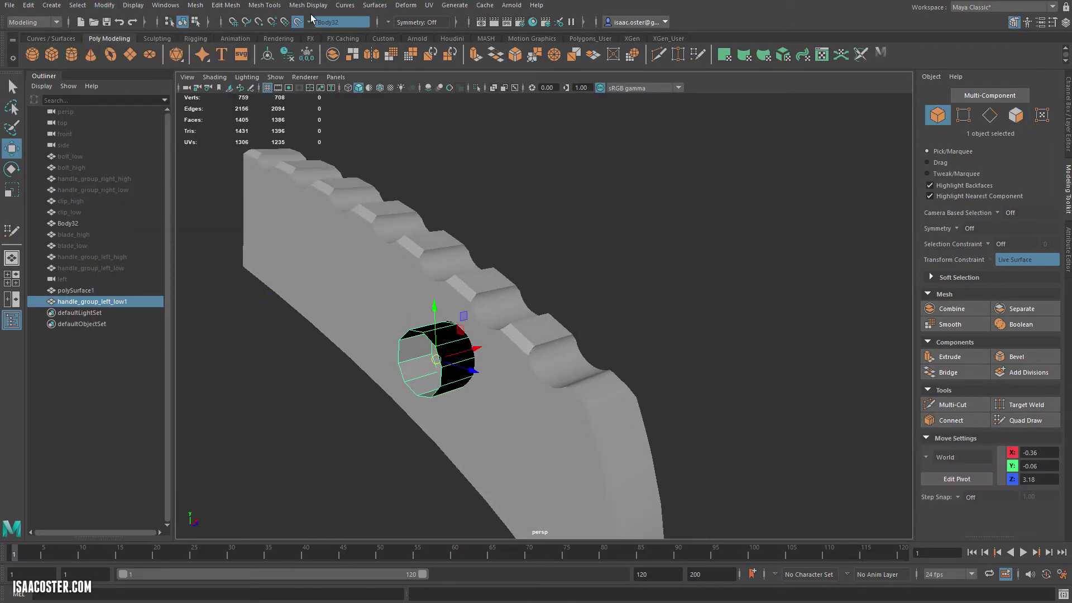
Step: Turn off the live surface and move the hole cylinder along X until one end meets the spacer's side in the top view
left_click(299, 21)
left_click_drag(476, 349, 508, 344)
left_click_drag(508, 344, 504, 383, "alt")
key("space")
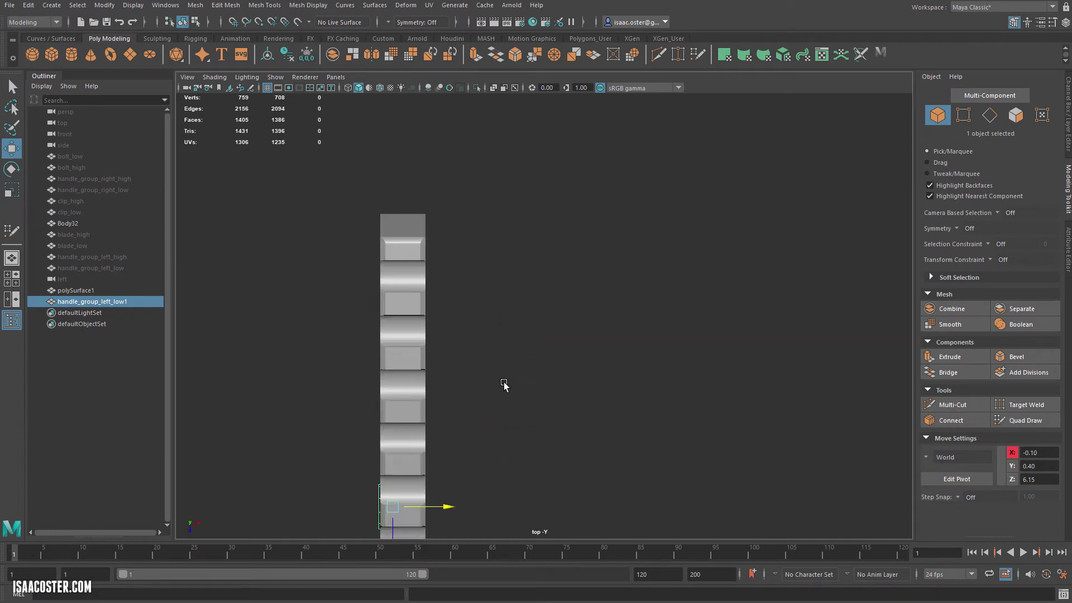
middle_click_drag(505, 383, 627, 198, "alt")
right_click_drag(627, 198, 599, 291, "alt")
key("4")
left_click_drag(507, 333, 513, 334)
Step: Move the vertices at the cylinder's other end along X to the spacer's opposite side
right_click_drag(592, 210, 567, 208)
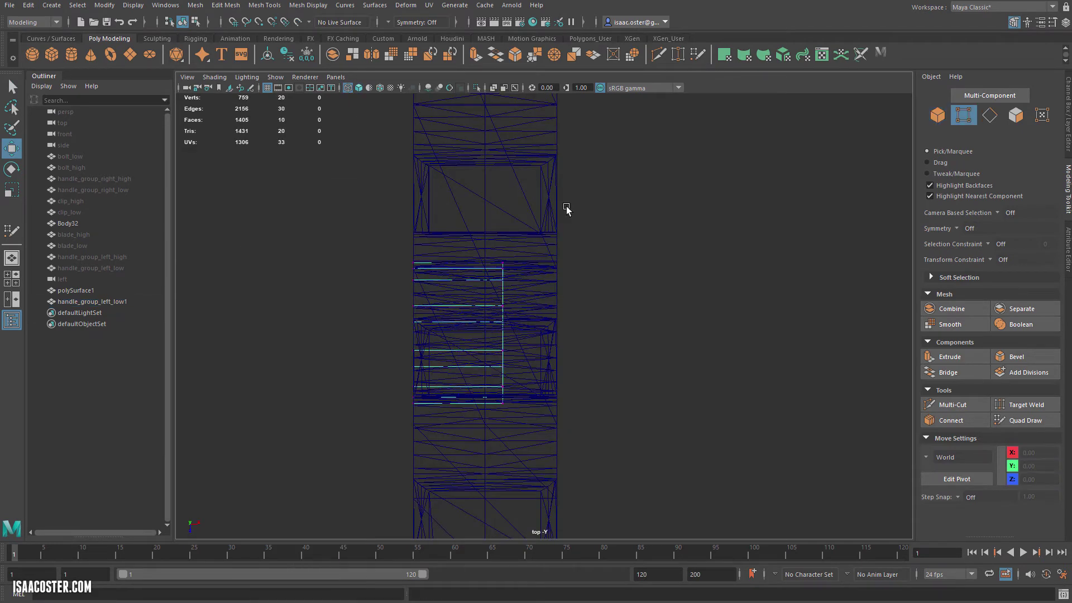
left_click_drag(566, 209, 475, 427)
left_click_drag(554, 334, 614, 338)
key("space")
mouse_move(660, 370)
left_mouse_down()
mouse_move(650, 356)
mouse_move(680, 345)
left_mouse_up()
right_click_drag(680, 345, 696, 328)
left_click(696, 328)
key("5")
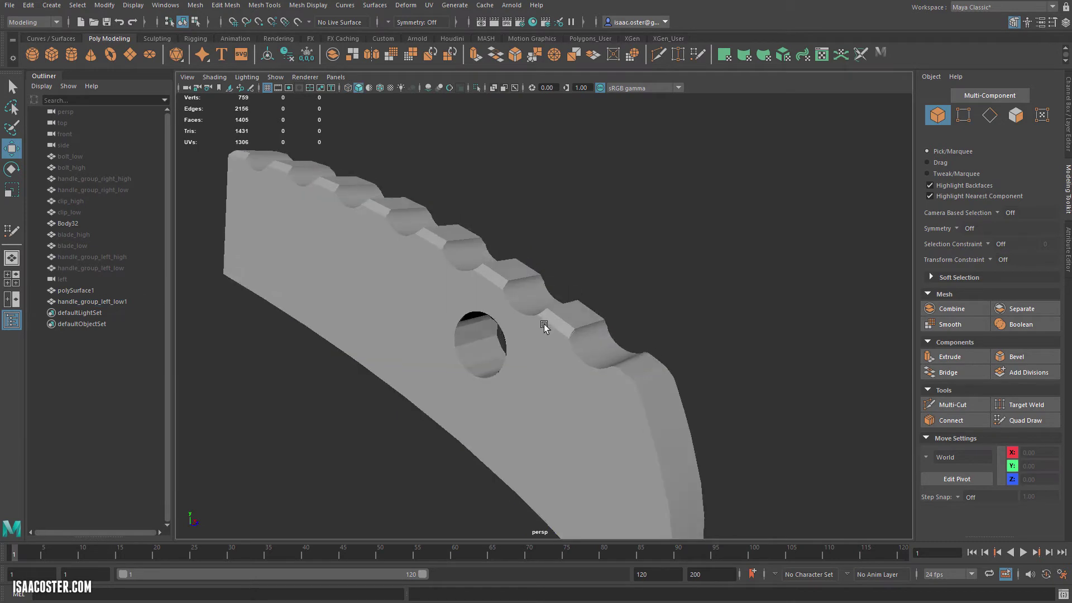
Step: Hide Body32 and connect the cylinder's ten lengthwise edges with a new edge loop around its middle
left_click(544, 326)
key("ctrl+h")
left_click(528, 338)
left_click(554, 324, "shift")
left_click_drag(659, 296, 689, 285, "alt")
right_click_drag(690, 285, 718, 279, "alt")
right_click_drag(551, 325, 549, 290)
double_click(539, 339)
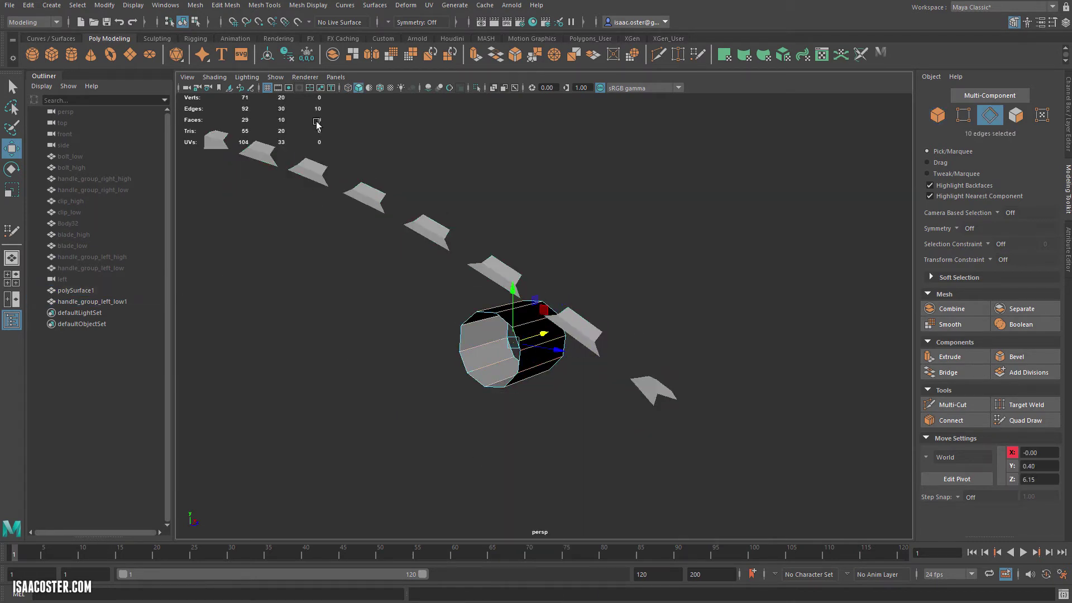
left_click(226, 5)
left_click(360, 90)
left_click(179, 574)
Step: Delete the ring of faces on one half of the hole cylinder
left_click_drag(553, 357, 525, 349, "alt")
right_click_drag(525, 349, 524, 383)
left_click(498, 335)
double_click(498, 321, "shift")
key("Delete")
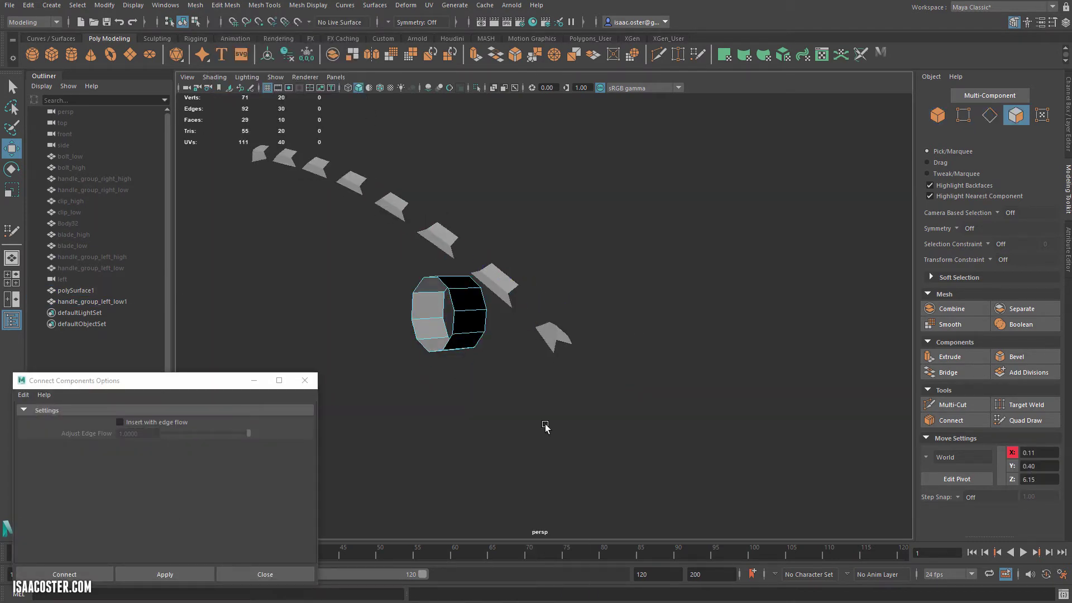
Step: Combine the half cylinder with the polySurface1 ridge faces into one mesh and close the Connect options
right_click_drag(475, 313, 511, 281)
left_click(506, 284, "shift")
left_click(196, 5)
left_click(220, 46)
left_click_drag(357, 329, 385, 335, "alt")
left_click(304, 381)
middle_click_drag(424, 385, 469, 405, "alt")
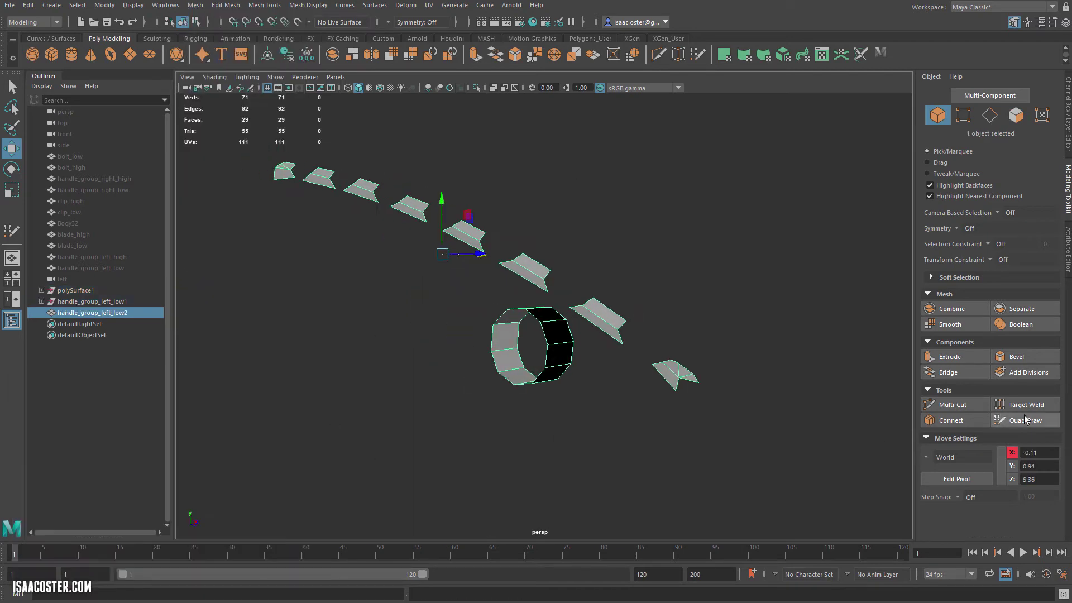
Step: Unhide Body32 and rename it spacer_high
left_click(1025, 420)
left_click(90, 224)
key("shift+h")
type("sp")
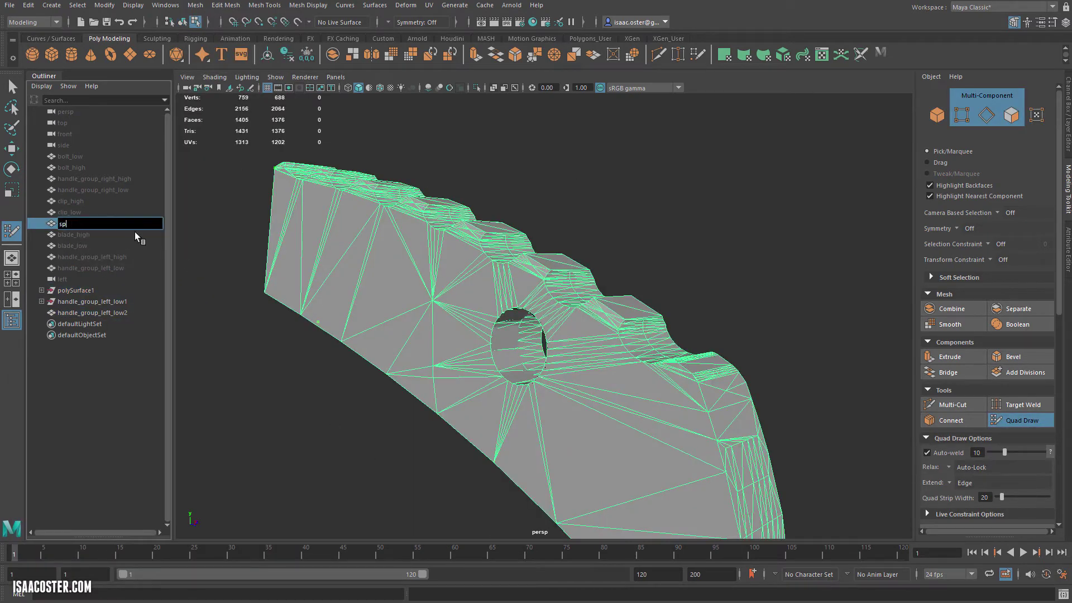
type("acer_high")
key("Return")
Step: Make spacer_high the live surface and fill Quad Draw faces joining the bolt hole's rim to the ridges above it
mouse_move(614, 251)
left_mouse_down("alt")
mouse_move(643, 255)
mouse_move(671, 227)
left_mouse_up("alt")
left_click(298, 22)
right_click_drag(672, 226, 745, 270, "alt")
mouse_move(555, 328)
left_mouse_down("alt")
mouse_move(584, 397)
mouse_move(588, 383)
mouse_move(608, 388)
mouse_move(550, 385)
left_mouse_up("alt")
left_click(587, 359, "shift")
left_click(341, 341)
left_click(396, 338, "shift")
left_click(328, 375)
left_click(389, 382, "shift")
left_click(546, 394, "shift")
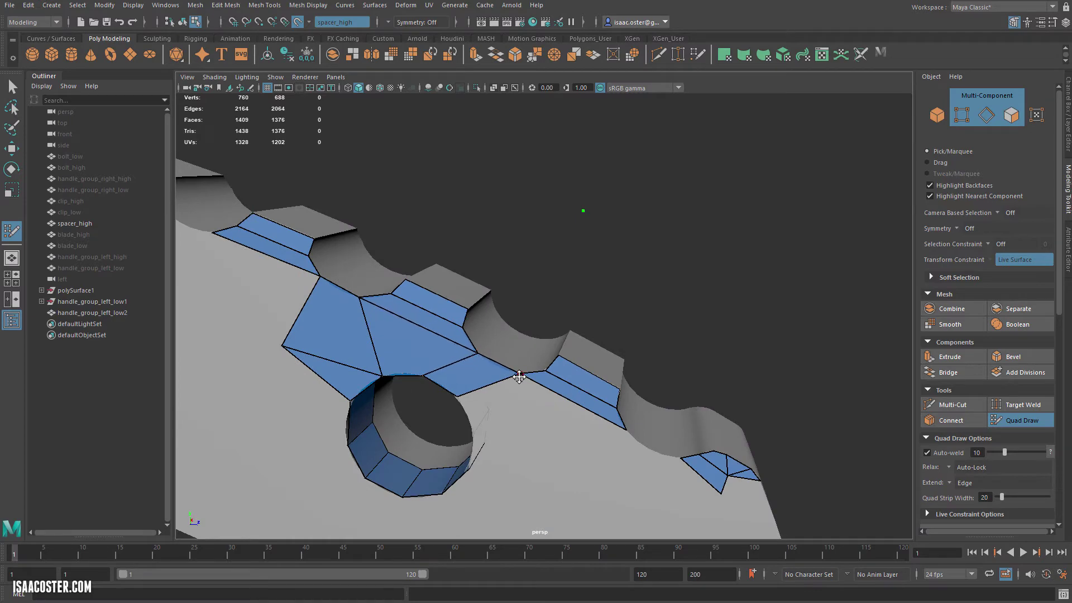
Step: Extend the Quad Draw faces from the bolt hole's rim to the area below the seventh ridge
mouse_move(520, 377)
left_mouse_down("alt")
mouse_move(644, 242)
mouse_move(639, 297)
mouse_move(519, 367)
mouse_move(551, 431)
mouse_move(637, 364)
mouse_move(641, 374)
left_mouse_up("alt")
left_click(621, 221, "shift")
left_click(588, 407, "shift")
mouse_move(649, 422)
left_mouse_down()
mouse_move(622, 404)
mouse_move(647, 431)
left_mouse_up()
mouse_move(608, 339)
left_mouse_down("alt")
mouse_move(614, 381)
mouse_move(509, 395)
left_mouse_up("alt")
left_click(547, 405, "shift")
left_click(486, 360, "shift")
Step: Fill faces below the last scallop and the rounded end bump, and adjust the scallop's corner points to the outline
middle_click_drag(605, 420, 527, 395, "alt")
left_click_drag(580, 390, 575, 379)
left_click(560, 462)
left_click(485, 357, "shift")
mouse_move(560, 462)
middle_mouse_down("alt")
mouse_move(508, 410)
mouse_move(689, 403)
middle_mouse_up("alt")
left_click(597, 422)
left_click(565, 397, "shift")
left_click_drag(690, 403, 699, 411, "alt")
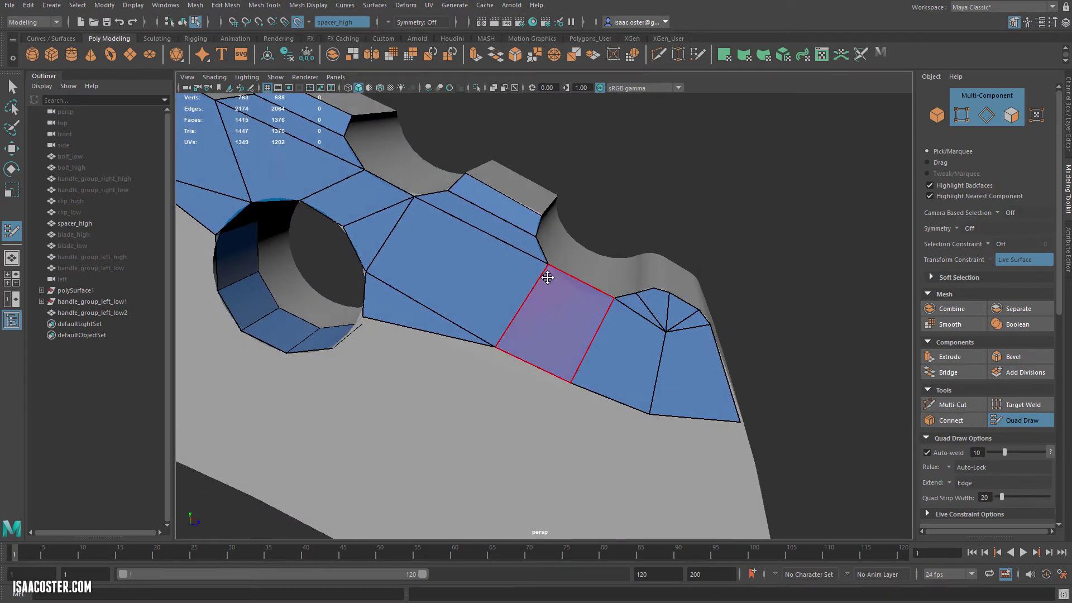
left_click_drag(547, 272, 552, 270)
left_click_drag(609, 299, 606, 300)
Step: Extend the face strip from the bolt hole's other side along the area below the fifth ridge, adjusting its free lower point
left_click_drag(386, 231, 491, 342, "alt")
middle_click_drag(491, 342, 626, 366, "alt")
left_click(525, 383)
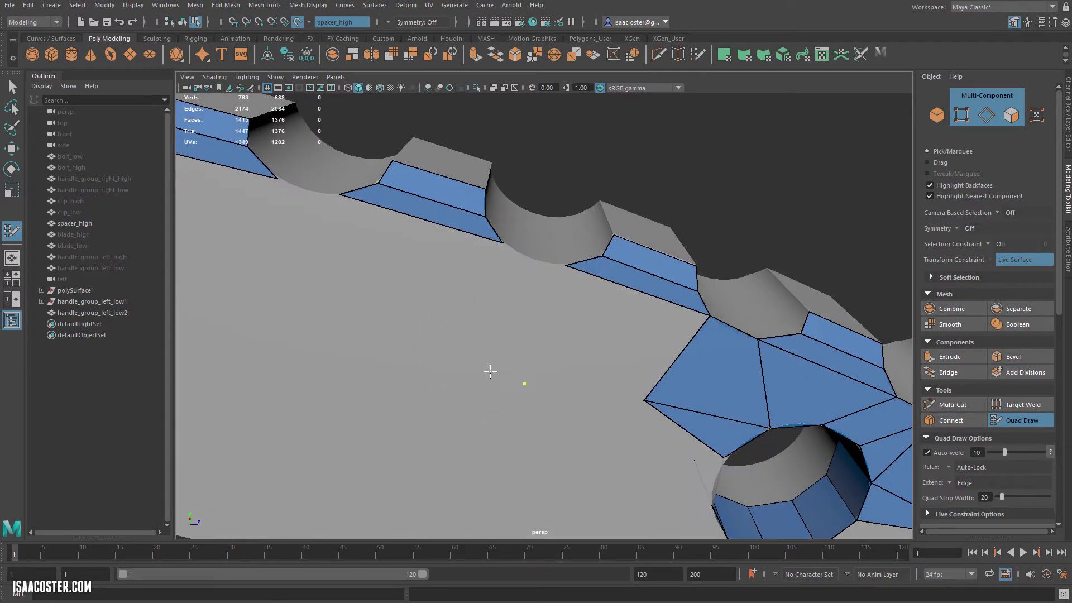
left_click(475, 365)
left_click(520, 330, "shift")
left_click(625, 355, "shift")
mouse_move(524, 383)
left_mouse_down()
mouse_move(534, 366)
mouse_move(471, 344)
left_mouse_up()
Step: Continue the face strip below the fourth ridge and weld the extra lower points into their neighbours
left_click(307, 291)
left_click(388, 284, "shift")
middle_click_drag(388, 284, 601, 342, "alt")
left_click(464, 345)
left_click(505, 307, "shift")
mouse_move(465, 344)
left_mouse_down()
mouse_move(518, 354)
mouse_move(500, 352)
left_mouse_up()
left_click_drag(677, 404, 715, 412)
Step: Continue the strip below the third and second ridges up to the first scallop, welding the extra lower point into its neighbour
middle_click_drag(366, 335, 575, 377, "alt")
left_click(506, 351)
left_click(464, 342)
left_click(494, 302, "shift")
left_click(613, 357, "shift")
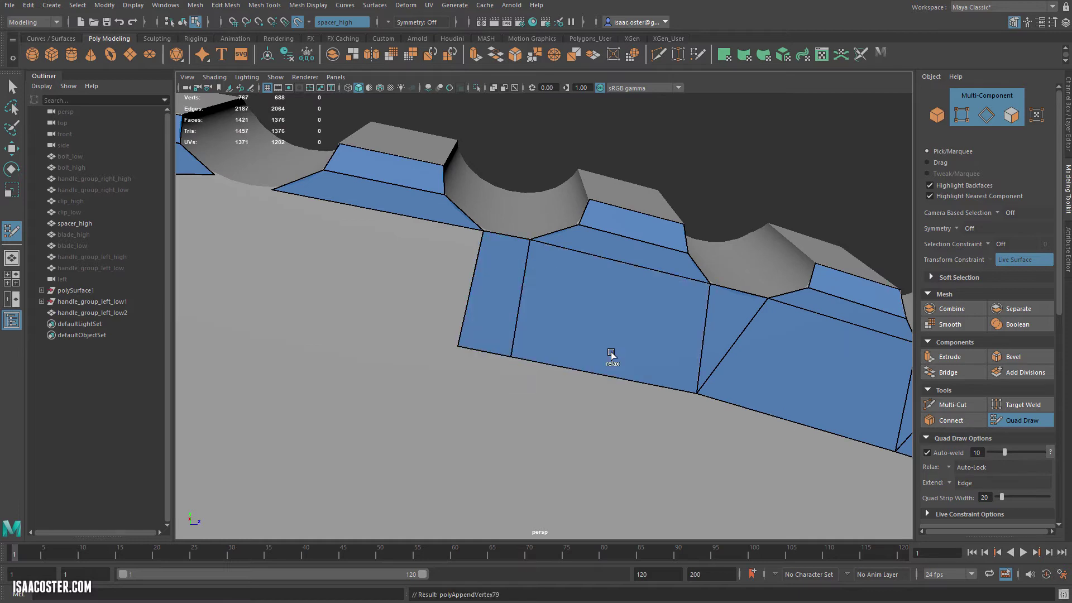
left_click(258, 305)
left_click(380, 284, "shift")
left_click_drag(461, 342, 509, 354)
right_click_drag(482, 351, 448, 341, "alt")
left_click(376, 306)
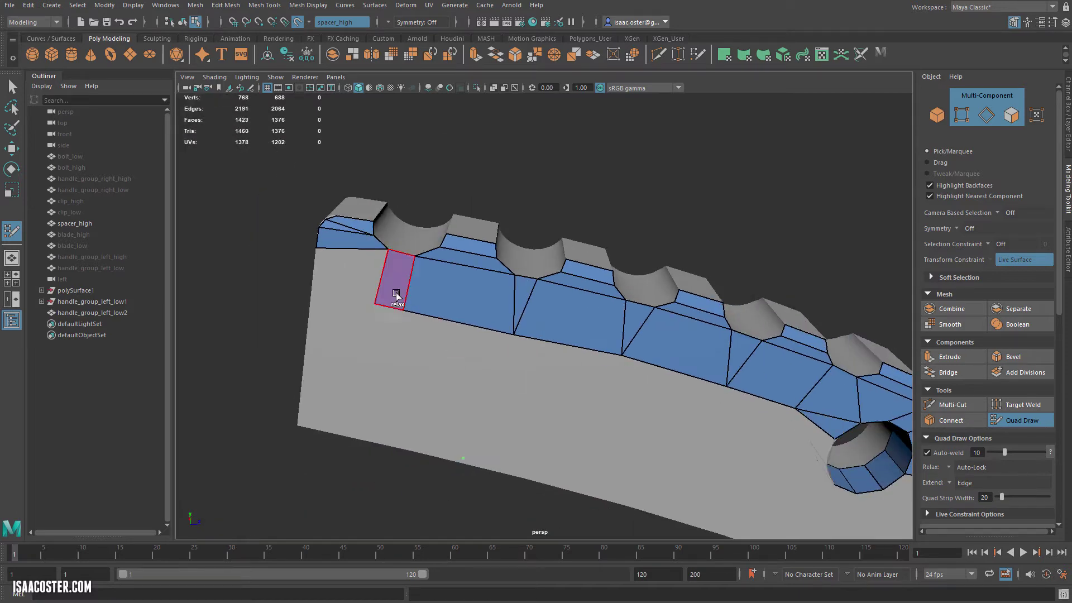
Step: Fill the faces below the first scallop and out to the spacer's straight end, adjusting the free lower point and adding a corner point
left_click(397, 296, "shift")
left_click_drag(375, 305, 391, 310)
left_click(311, 310)
left_click(348, 279, "shift")
left_click_drag(347, 281, 386, 279, "alt")
Step: Move the lower points of the face strip down onto the spacer's bottom edge
left_click_drag(383, 240, 351, 388)
left_click_drag(351, 388, 290, 402, "alt")
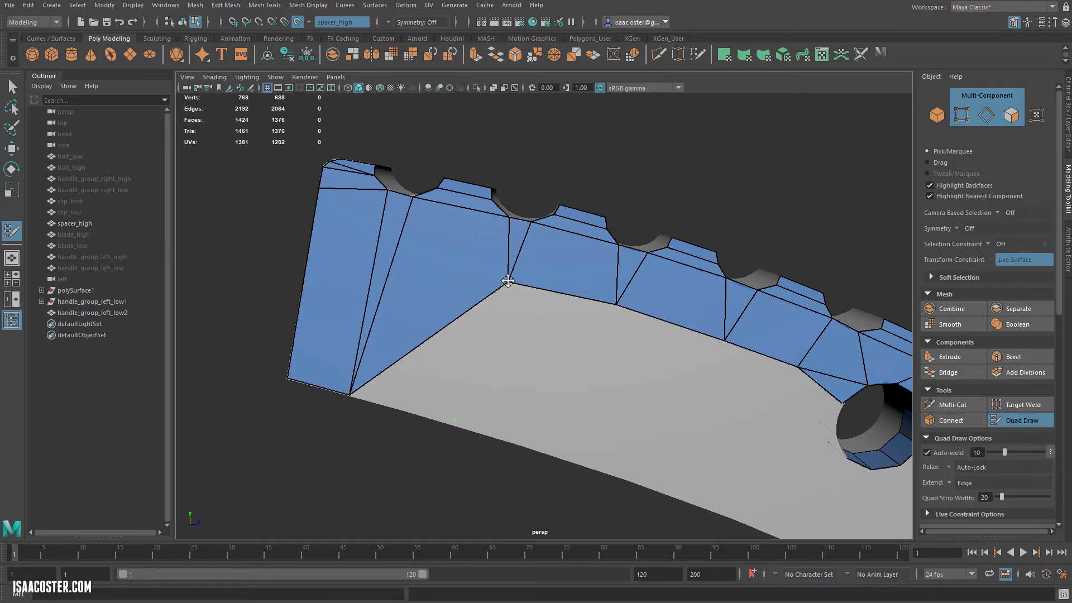
left_click_drag(505, 280, 539, 297, "alt")
left_click_drag(654, 330, 590, 501)
middle_click_drag(589, 502, 383, 410, "alt")
left_click_drag(383, 409, 462, 383, "alt")
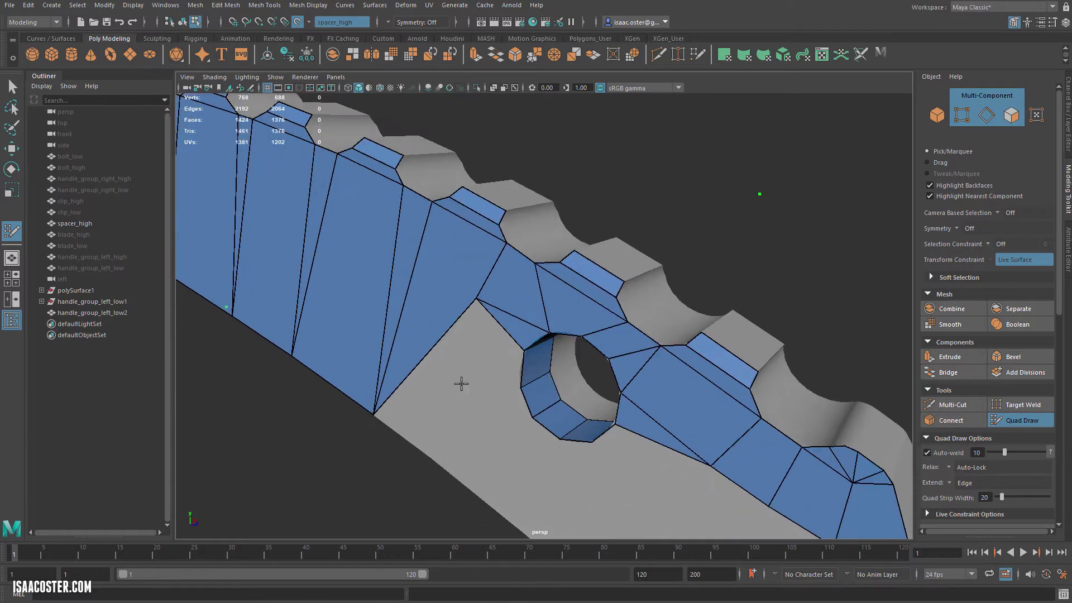
Step: Fill the faces between the strip, the bolt hole's underside and the spacer's bottom edge, adding a point on that edge
left_click(463, 383, "shift")
left_click(459, 474)
left_click(468, 463, "shift")
left_click_drag(513, 526, 455, 271, "alt")
left_click(455, 271, "shift")
left_click(538, 445, "shift")
left_click(651, 394, "shift")
Step: Continue the faces along the bottom edge past the bolt hole and fill the tip corner of the rounded end
left_click(662, 515)
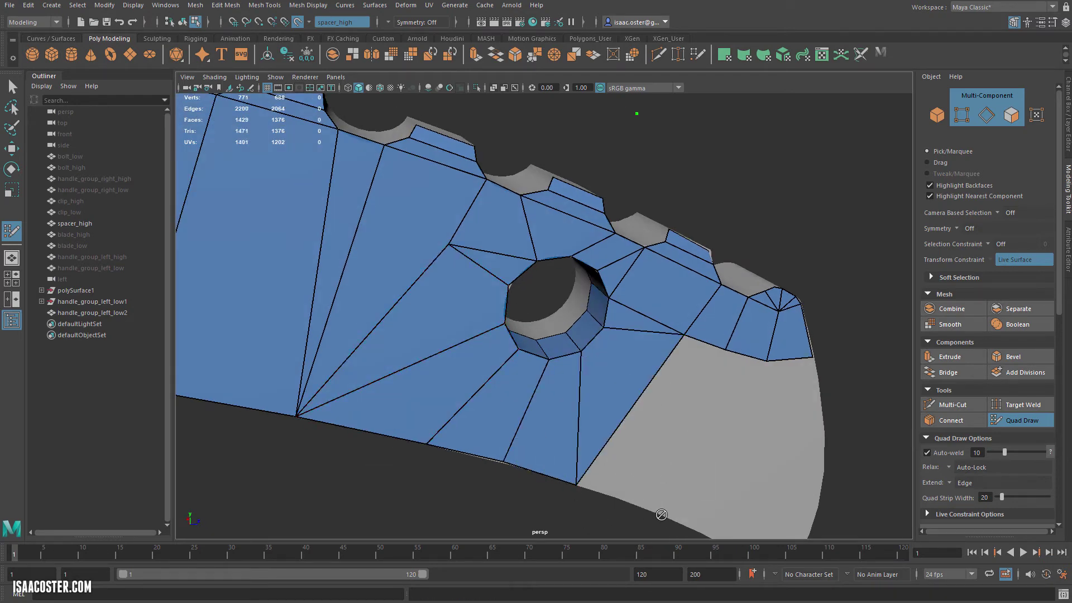
left_click(642, 482, "shift")
middle_click_drag(643, 482, 516, 423, "alt")
left_click(607, 487)
left_click(602, 461, "shift")
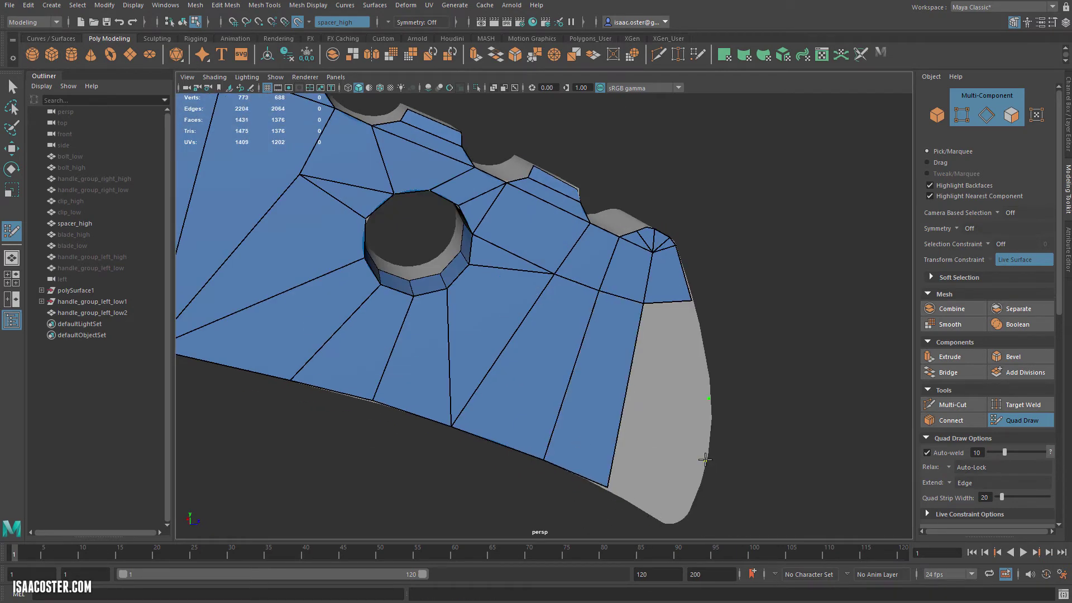
left_click(664, 501, "shift")
left_click_drag(659, 496, 555, 447, "alt")
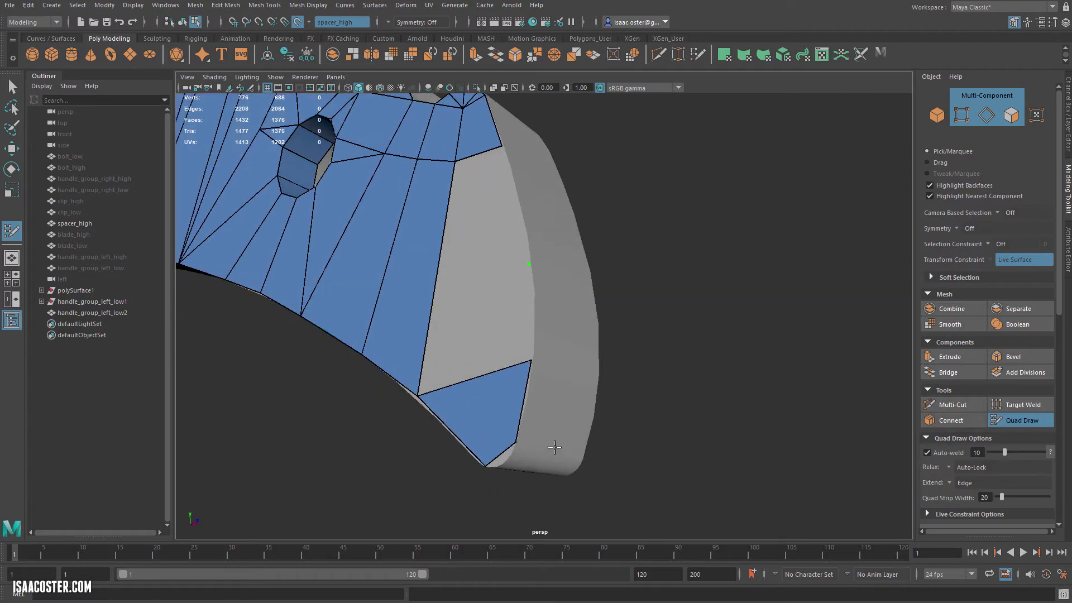
Step: Adjust the tip corner's point to the outline, add a dividing edge and fill the remaining gap along the rounded end
left_click_drag(416, 398, 415, 401)
left_click_drag(510, 306, 478, 294, "alt")
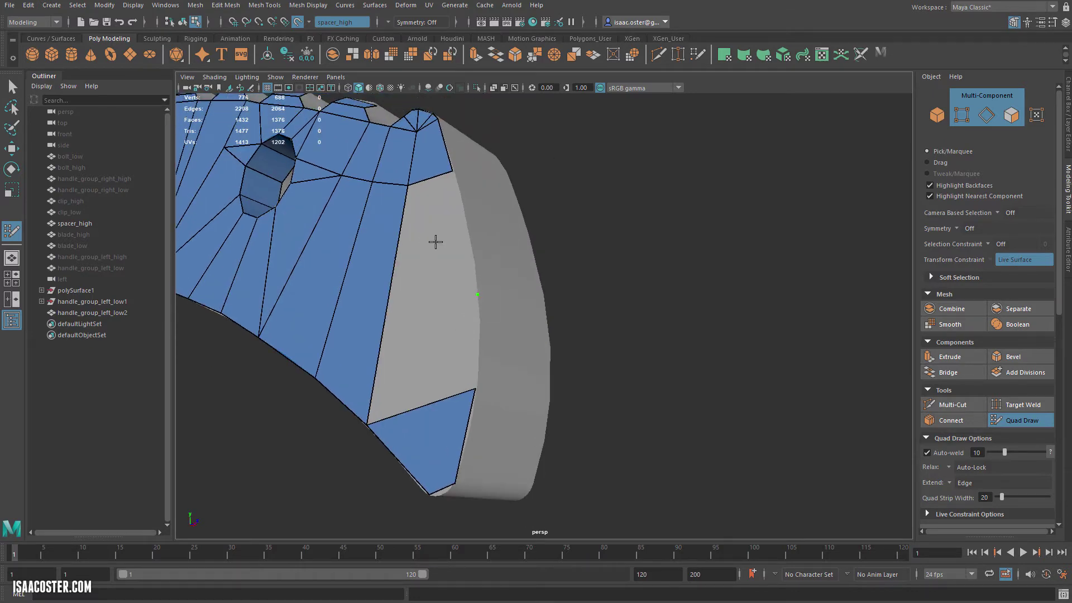
left_click_drag(435, 240, 448, 271, "alt")
left_click(415, 320, "ctrl")
left_click(475, 335, "shift")
left_click(450, 280, "shift")
Step: Adjust the points along the bottom edge and weld the extra points near the bolt hole into their neighbours
left_click_drag(357, 291, 331, 375)
left_click_drag(298, 262, 259, 327)
left_click_drag(259, 328, 306, 402, "alt")
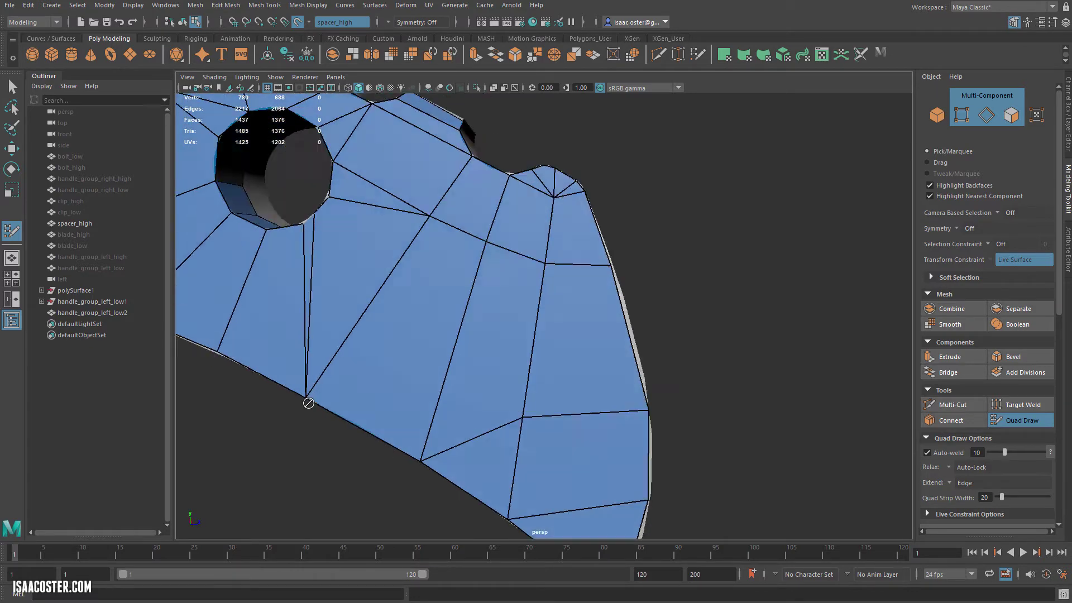
middle_click_drag(306, 402, 422, 519, "alt")
left_click_drag(424, 351, 407, 367)
left_click_drag(401, 320, 390, 332)
left_click_drag(441, 369, 372, 352, "alt")
middle_click_drag(525, 406, 904, 531, "alt")
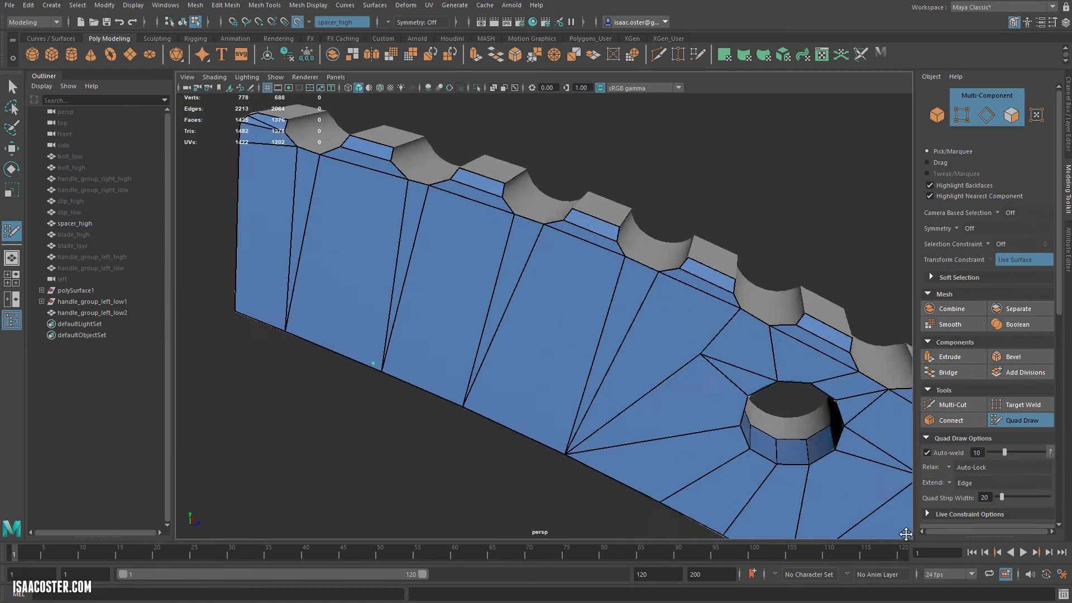
Step: Leave Quad Draw, return to object selection and duplicate the finished low-poly side mesh
left_click_drag(905, 531, 754, 394, "alt")
key("F8")
key("F8")
left_click(1021, 421)
left_click_drag(570, 341, 620, 352, "alt")
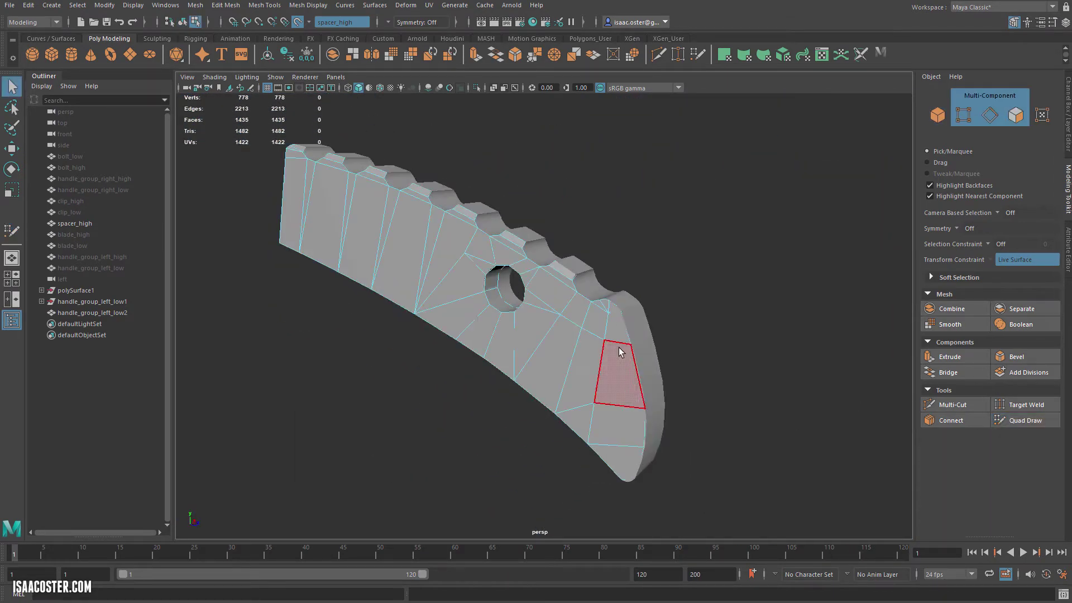
key("F8")
key("ctrl+d")
Step: Try to scale the duplicated side mesh along X, and undo the scaling
left_click_drag(715, 352, 637, 385, "alt")
key("r")
left_click_drag(456, 228, 998, 242)
key("ctrl+z")
Step: Examine the bolt-hole wall of the duplicated side mesh inside spacer_high
left_click_drag(860, 251, 904, 569, "alt")
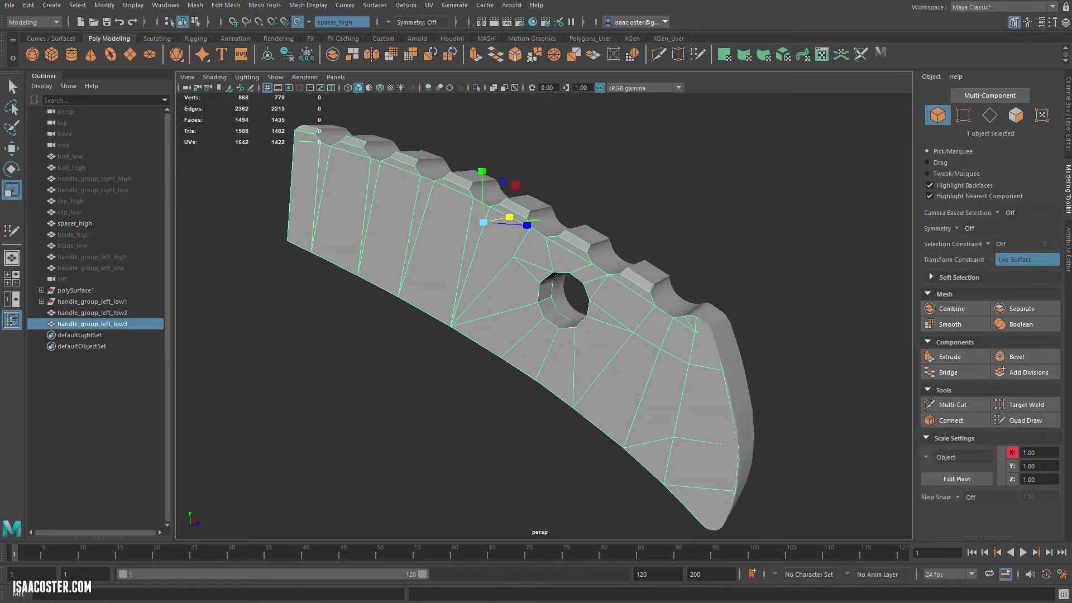
left_click_drag(485, 392, 477, 388, "alt")
right_click_drag(476, 387, 600, 394, "alt")
mouse_move(601, 394)
left_mouse_down("alt")
mouse_move(615, 391)
mouse_move(606, 387)
left_mouse_up("alt")
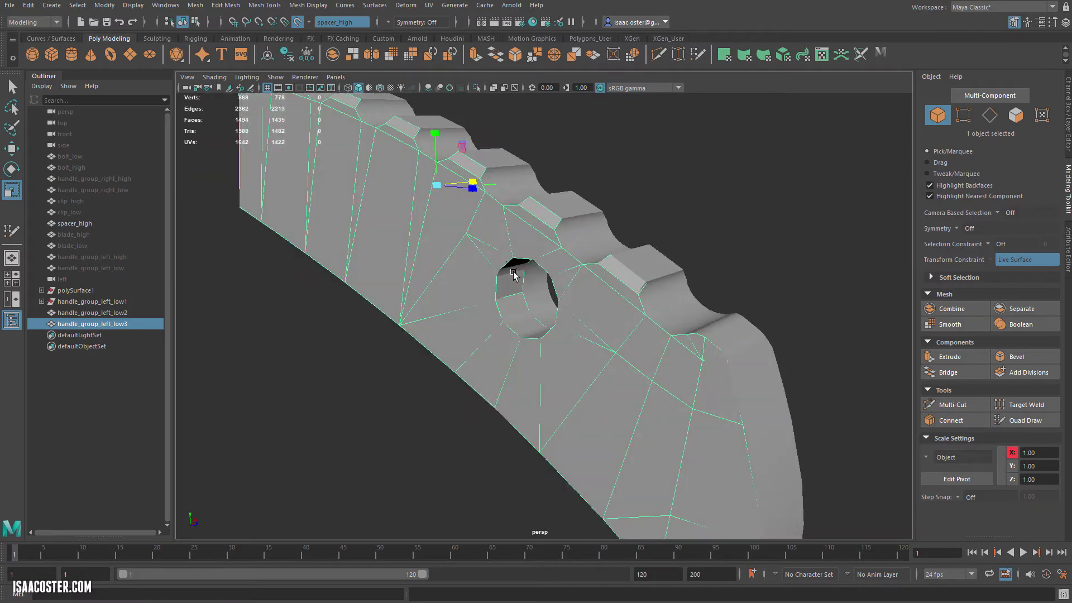
left_click_drag(551, 303, 564, 296, "alt")
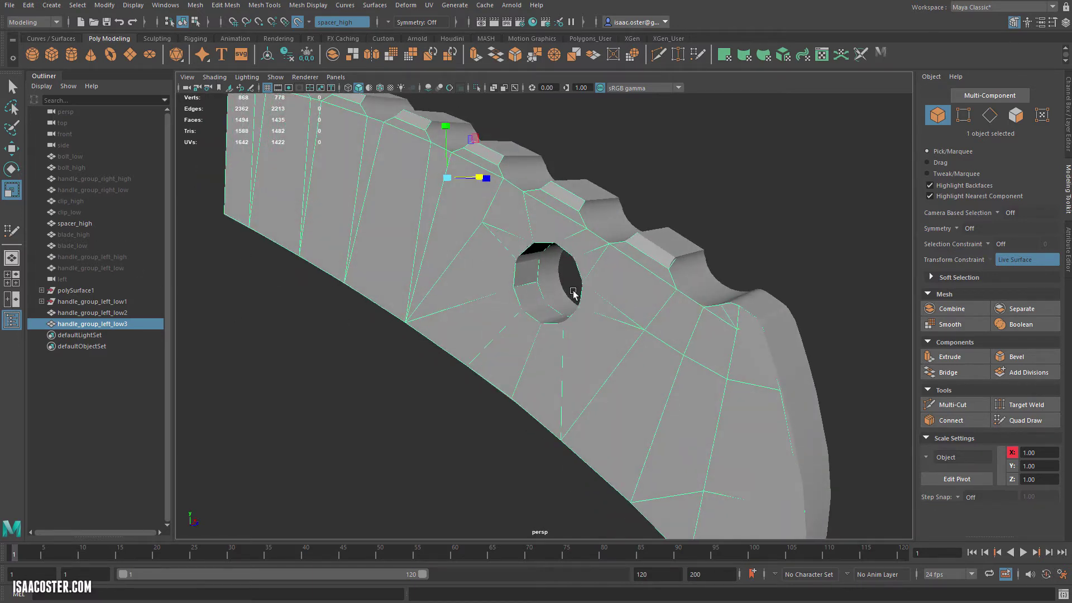
left_click_drag(494, 342, 440, 329, "alt")
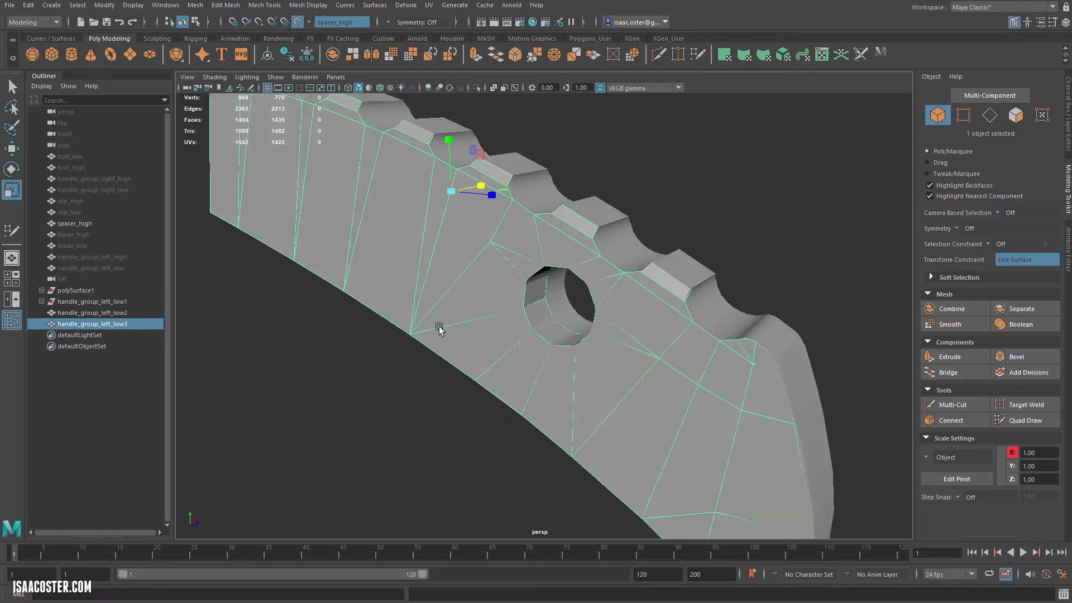
left_click_drag(455, 369, 478, 371, "alt")
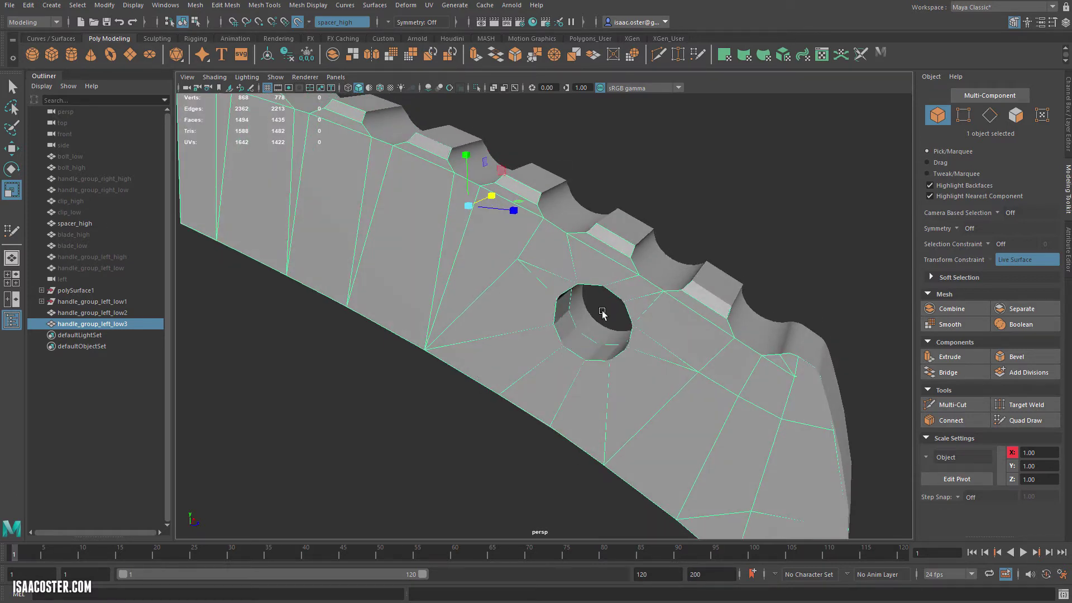
left_click_drag(598, 323, 565, 284, "alt")
Step: Show handle_group_right_low, compare its bolt hole with the spacer's low-poly wall, and hide it again
left_click(119, 190)
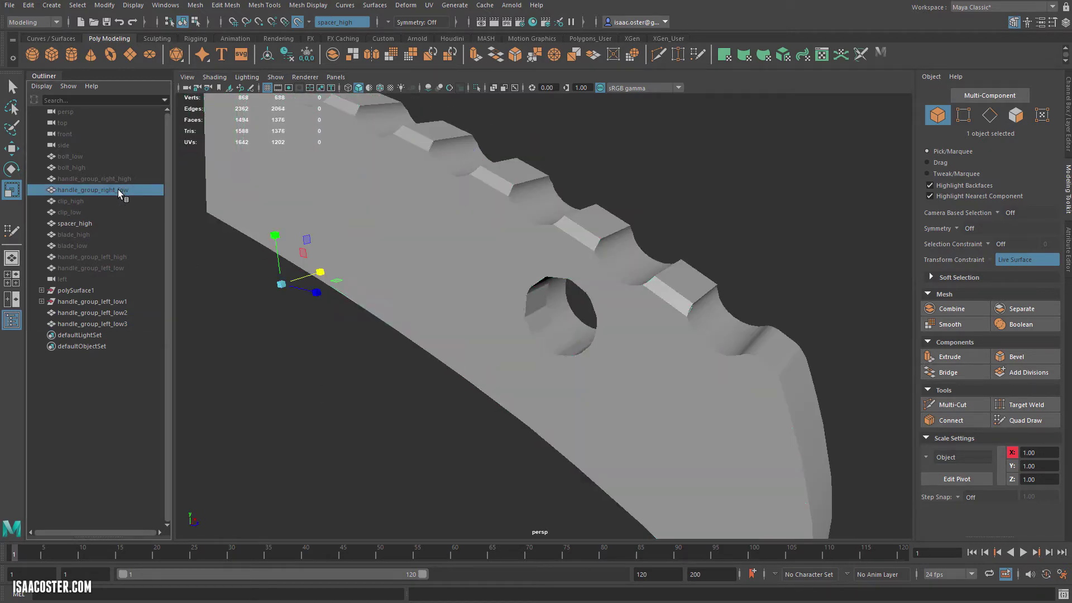
key("f")
left_click_drag(324, 384, 410, 220, "alt")
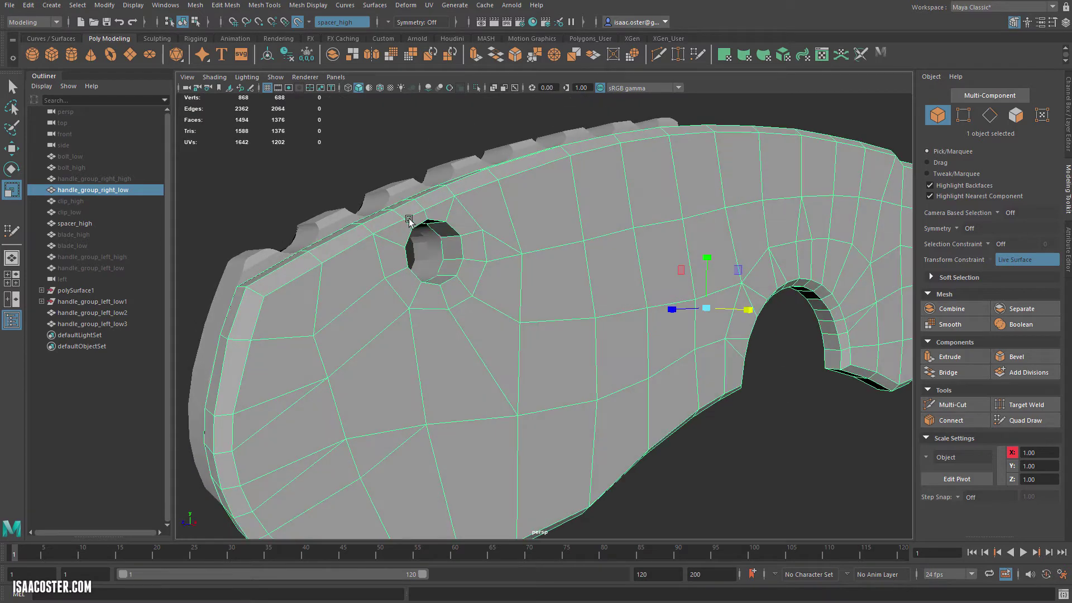
scroll(400, 237, "up", 5)
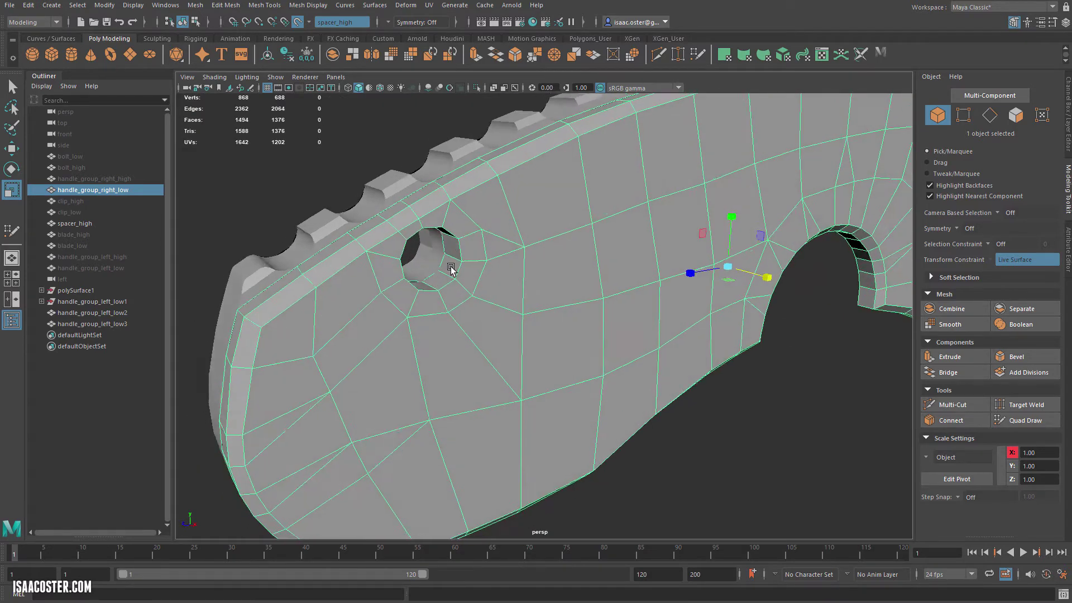
left_click(409, 235)
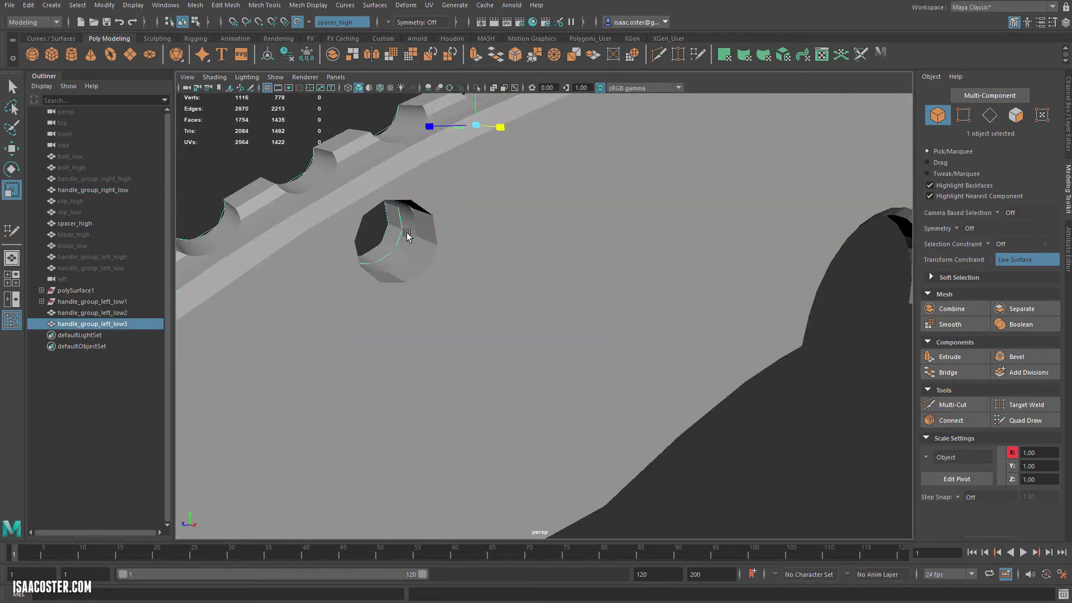
mouse_move(423, 237)
left_mouse_down("alt")
mouse_move(417, 218)
mouse_move(386, 237)
mouse_move(407, 248)
left_mouse_up("alt")
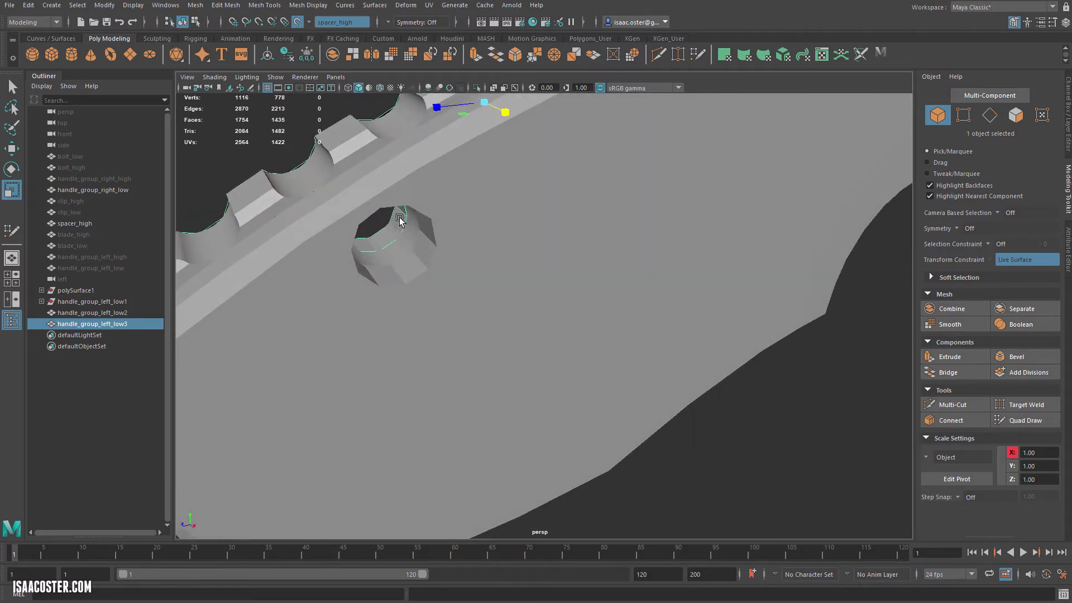
left_click_drag(429, 276, 535, 255, "alt")
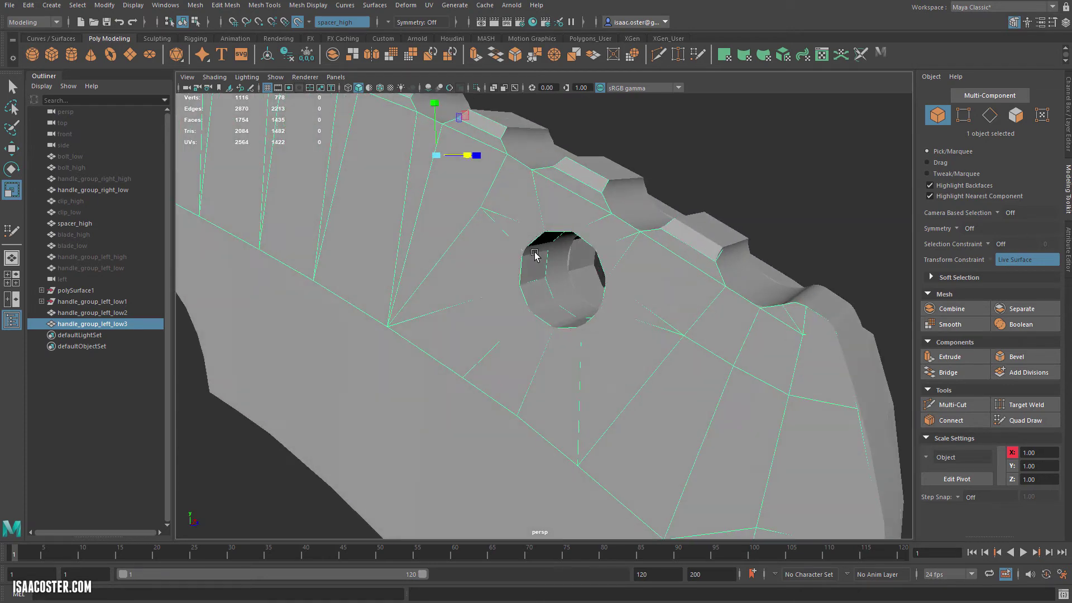
left_click(584, 266)
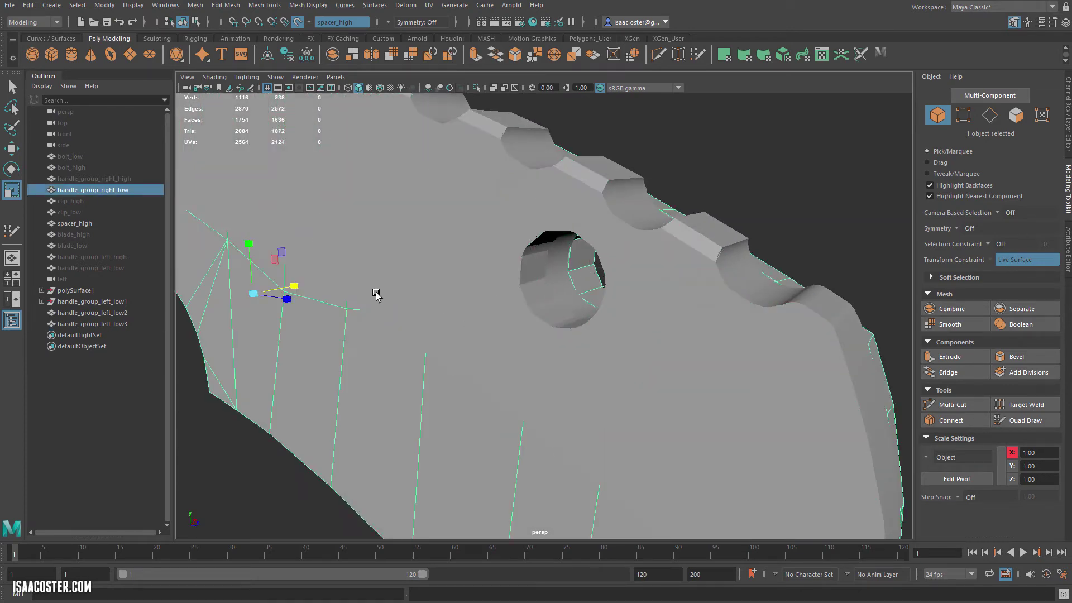
left_click_drag(452, 251, 402, 243, "alt")
key("ctrl+h")
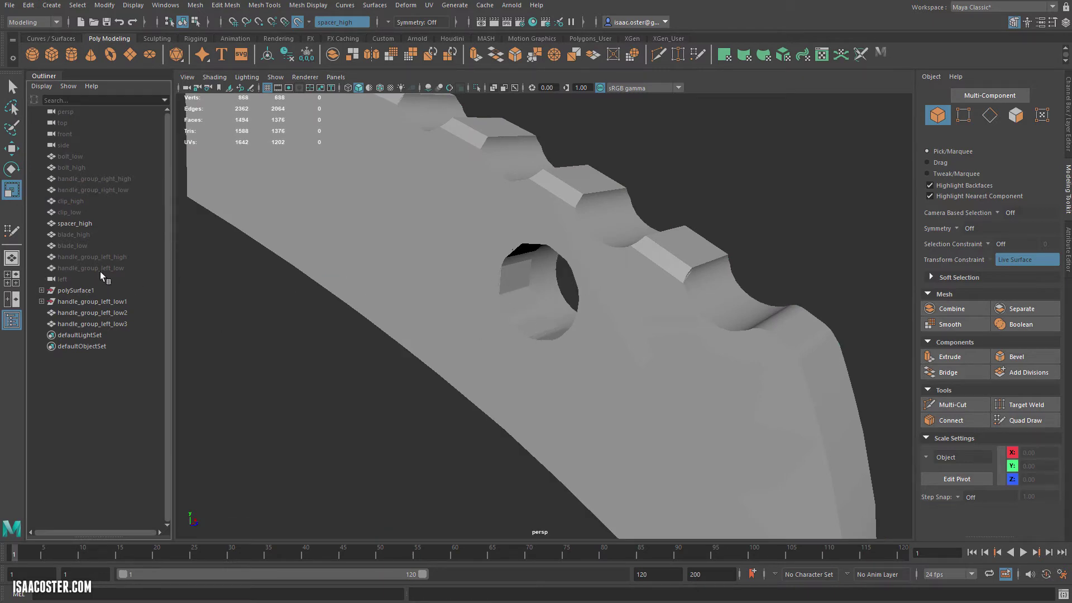
Step: Turn off the live surface on spacer_high and hide that mesh
left_click_drag(571, 306, 484, 285, "alt")
left_click(519, 288)
right_click_drag(485, 285, 552, 288, "alt")
mouse_move(552, 288)
left_mouse_down("alt")
mouse_move(571, 280)
mouse_move(523, 333)
mouse_move(559, 303)
left_mouse_up("alt")
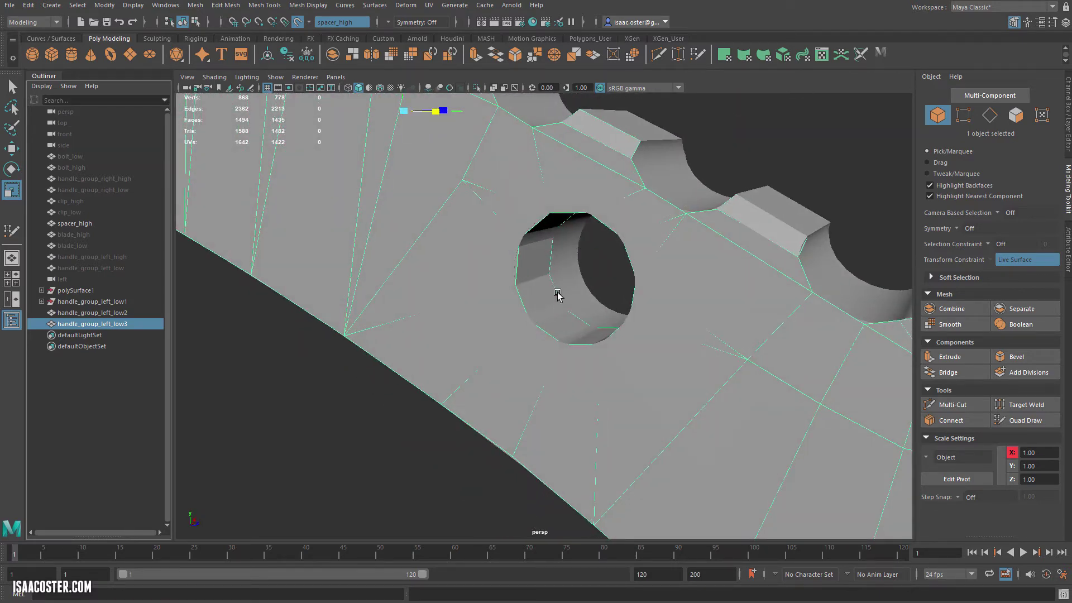
left_click_drag(557, 294, 488, 307, "alt")
left_click(611, 194)
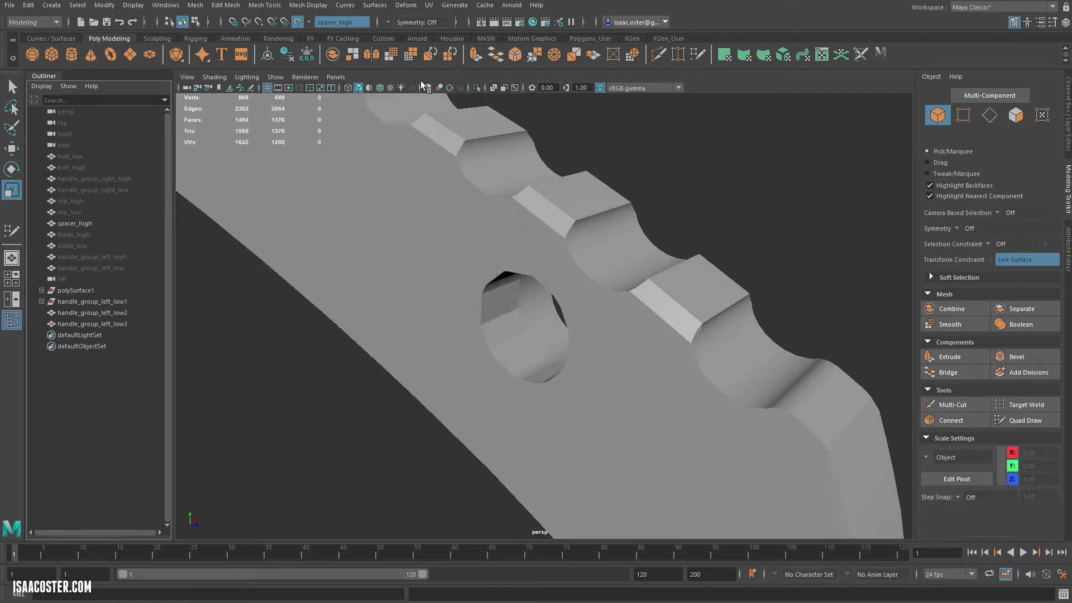
left_click(300, 22)
left_click(628, 226)
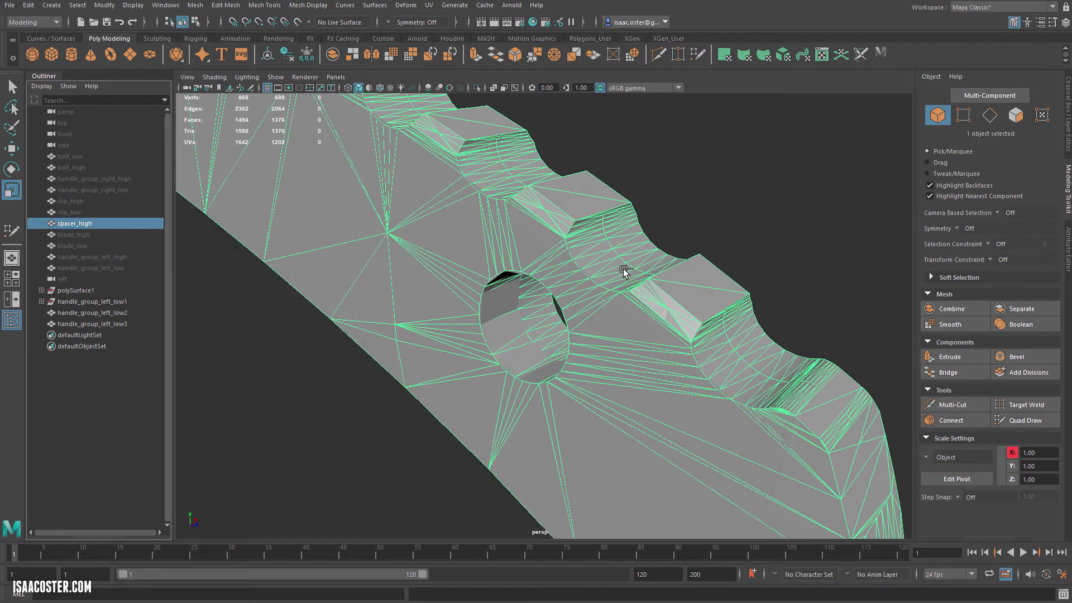
key("ctrl+h")
Step: Move the pivot of handle_group_left_low3 onto a rim vertex at the far end of its bolt-hole wall
left_click(488, 313)
left_click_drag(488, 313, 451, 318, "alt")
middle_click_drag(478, 257, 486, 353, "alt")
left_click_drag(486, 354, 483, 358, "alt")
left_click_drag(456, 262, 418, 285, "alt")
key("ctrl+z")
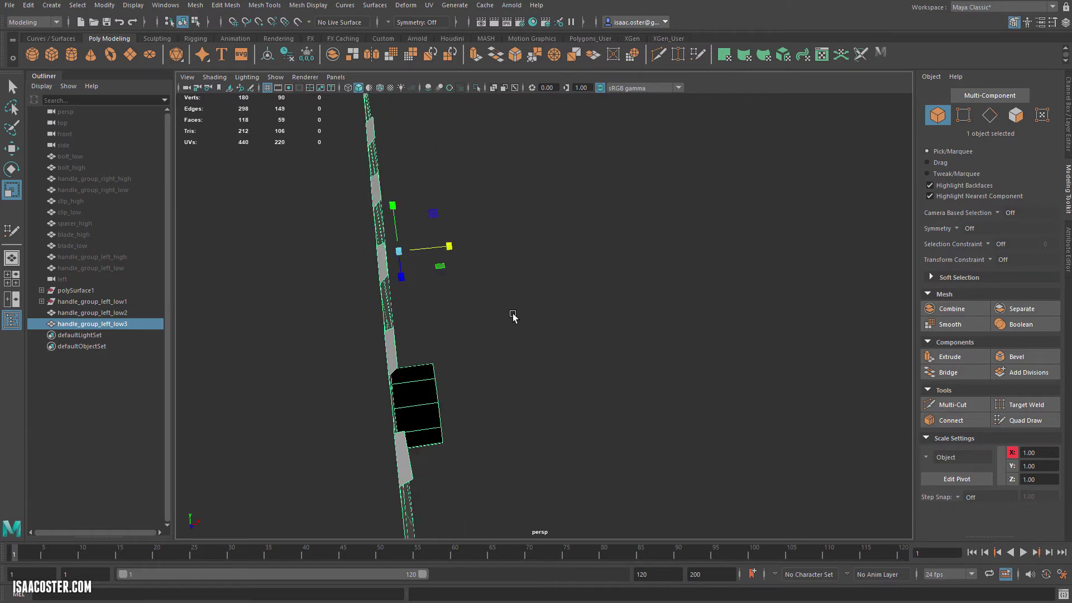
key("d")
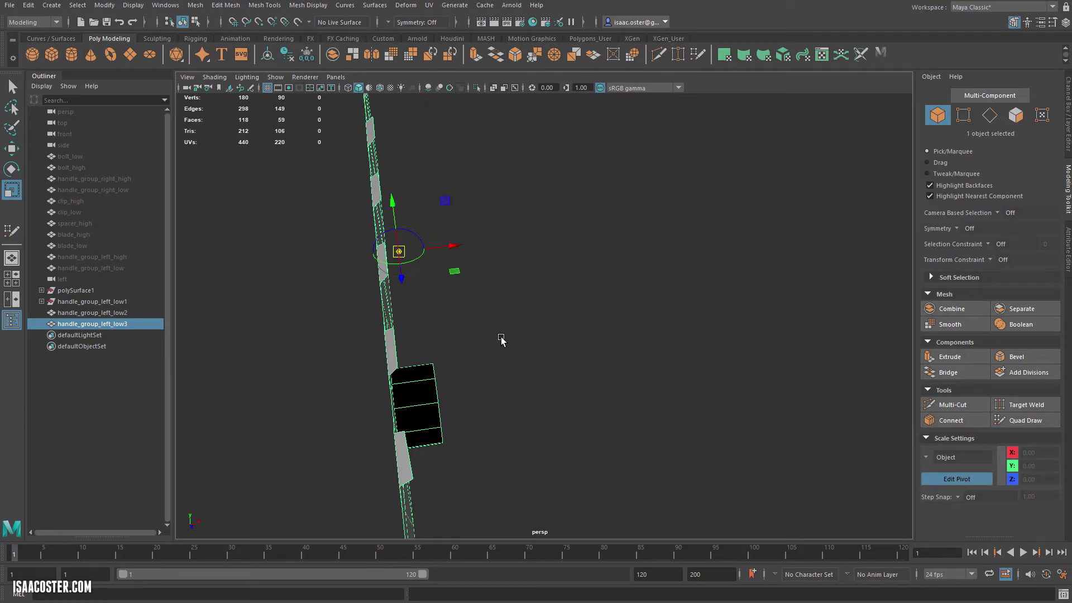
left_click_drag(501, 337, 487, 334, "alt")
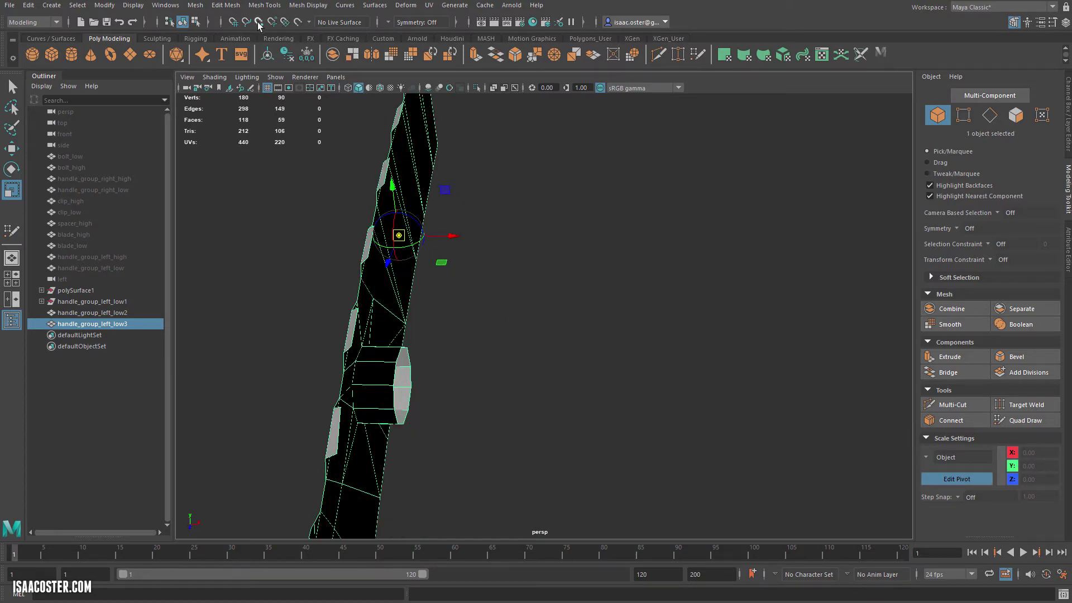
left_click_drag(439, 273, 478, 260, "alt")
left_click_drag(573, 253, 480, 223, "alt")
left_click_drag(584, 298, 819, 433, "alt")
left_click_drag(659, 370, 624, 325, "alt")
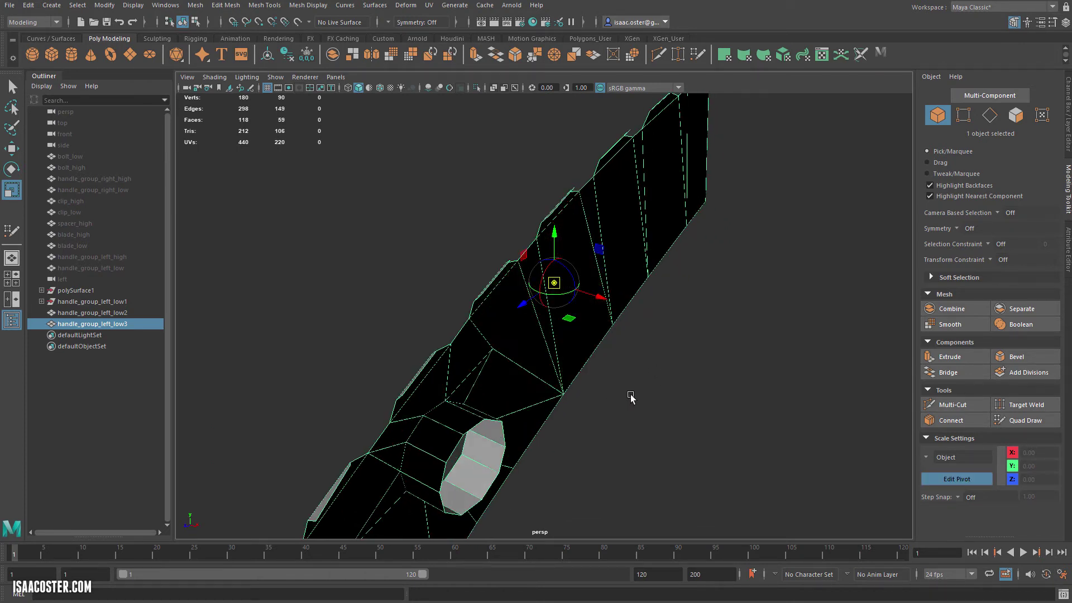
left_click_drag(555, 281, 473, 432)
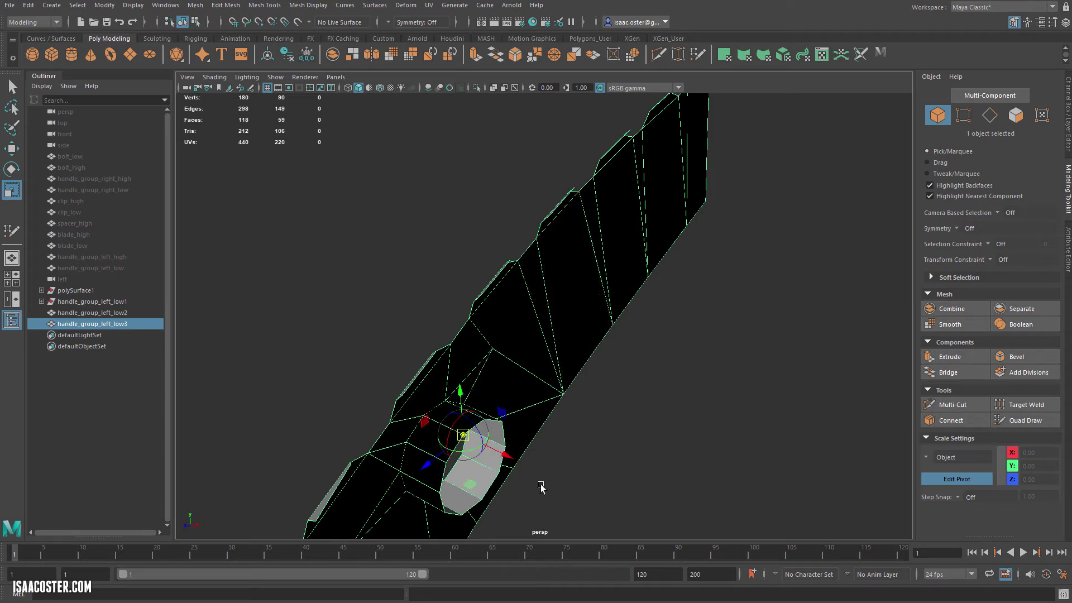
mouse_move(539, 491)
left_mouse_down("alt")
mouse_move(622, 495)
mouse_move(662, 469)
left_mouse_up("alt")
key("Insert")
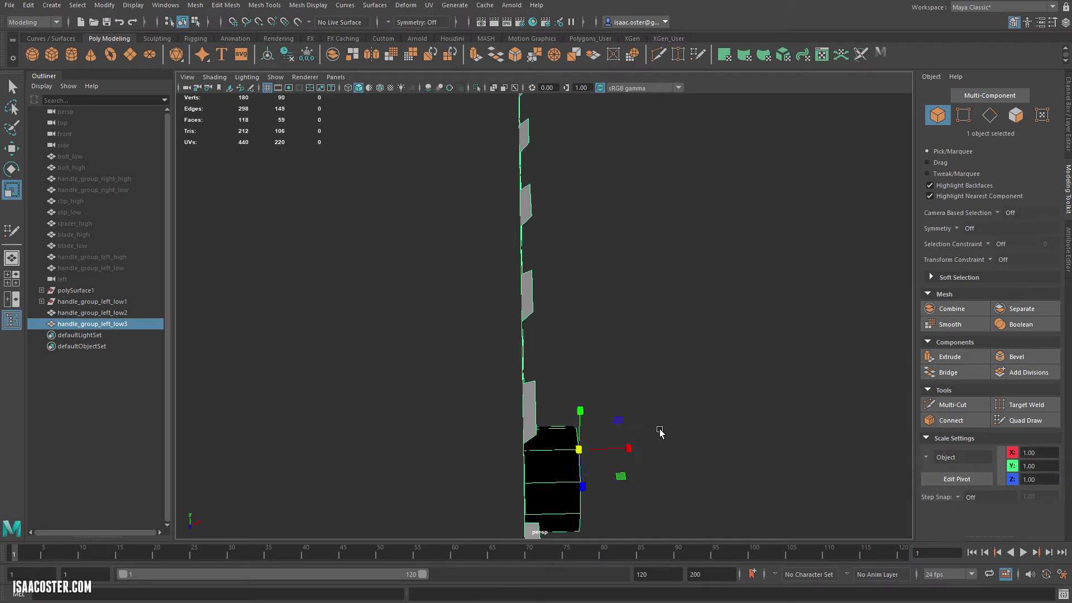
Step: Duplicate handle_group_left_low3 and mirror the copy by setting its Scale X to -1
left_click_drag(679, 429, 573, 435, "alt")
key("ctrl+d")
left_click(1069, 128)
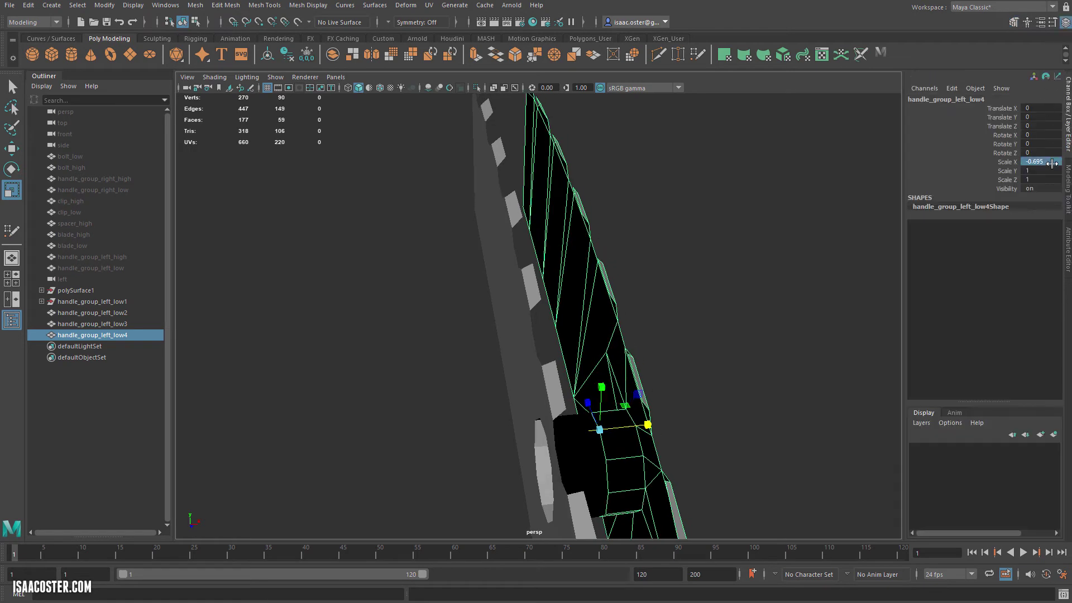
key("Return")
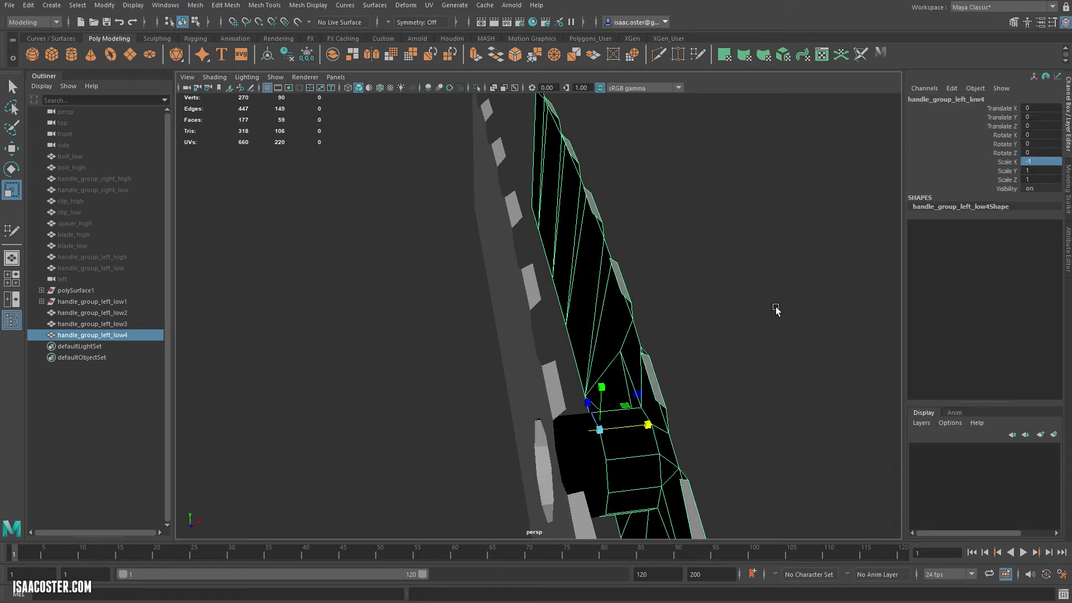
left_click_drag(767, 355, 784, 342, "alt")
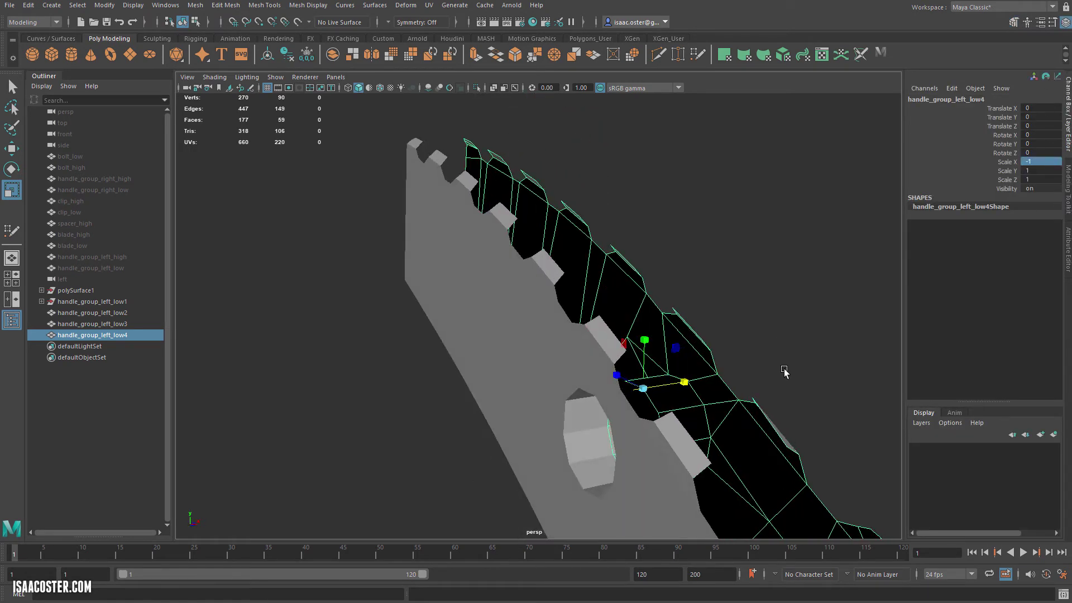
Step: Show spacer_high, compare its ridges and bolt hole with the mirrored low-poly halves, and hide it again
left_click(265, 309)
left_click(529, 380)
left_click_drag(529, 380, 402, 379, "alt")
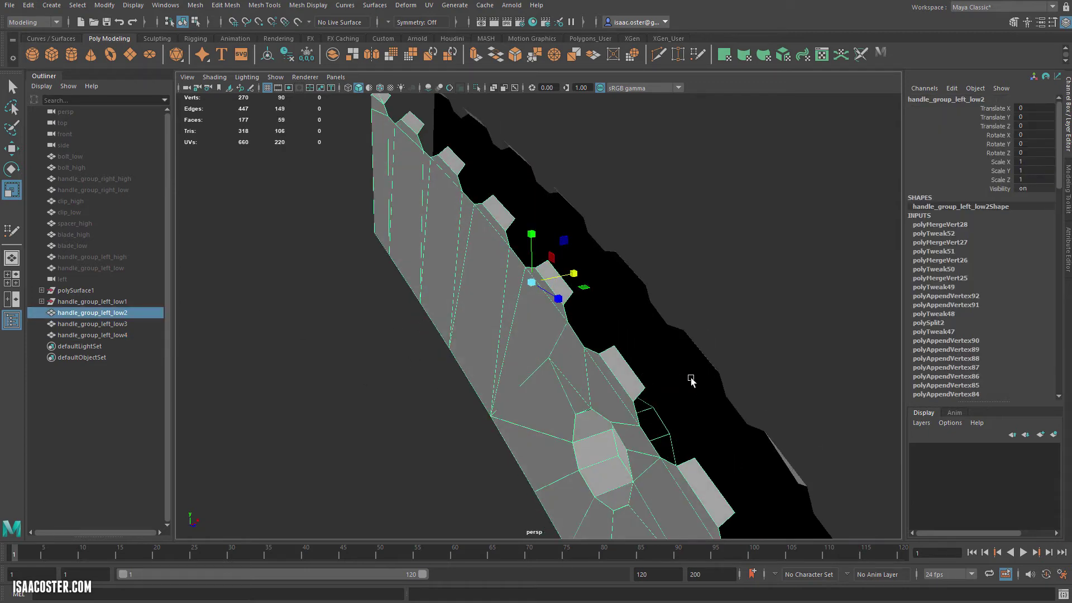
left_click(695, 383)
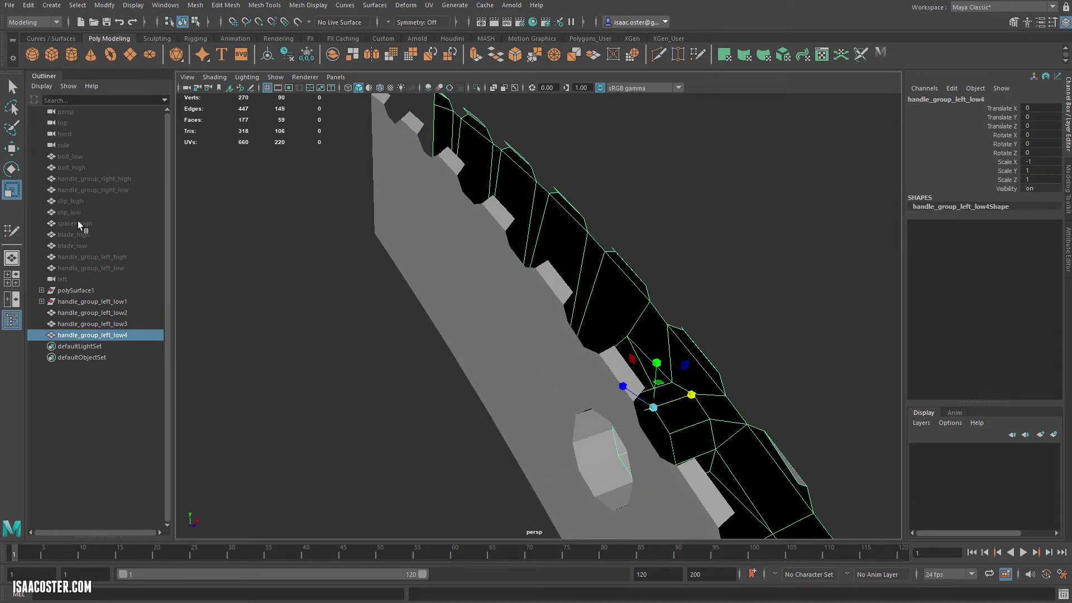
left_click(78, 224)
left_click_drag(321, 309, 495, 177, "alt")
left_click(496, 177)
left_click(527, 311)
left_click_drag(462, 210, 470, 212, "alt")
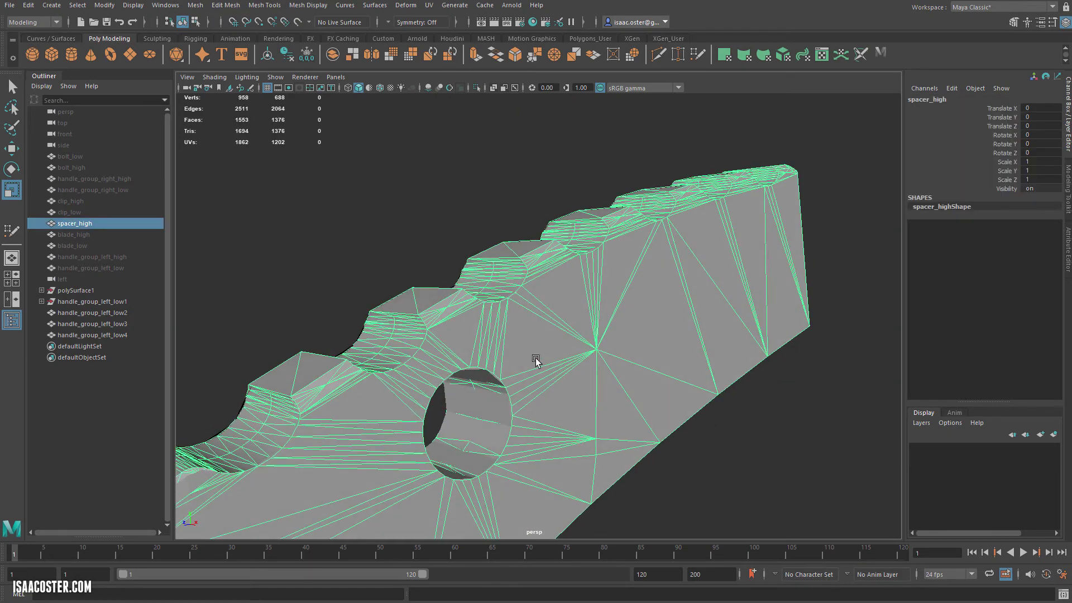
left_click(490, 411)
left_click_drag(385, 191, 595, 379, "alt")
left_click(667, 293)
key("ctrl+h")
Step: Combine handle_group_left_low2, handle_group_left_low3 and handle_group_left_low4 into one mesh and delete its construction history
left_click_drag(595, 380, 317, 134, "alt")
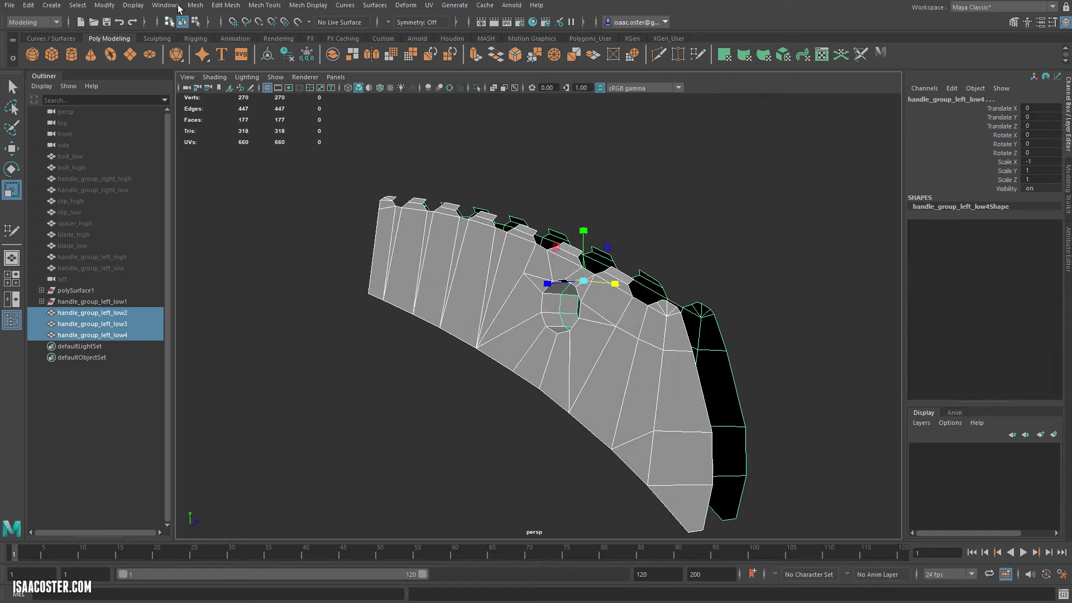
left_click(195, 5)
left_click(215, 32)
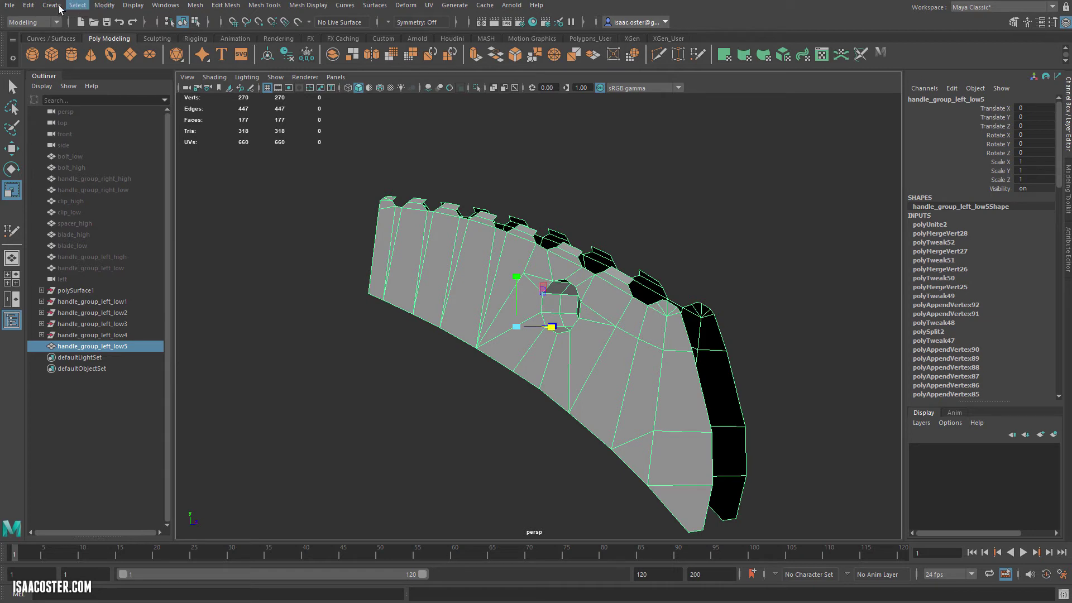
left_click(28, 5)
mouse_move(82, 139)
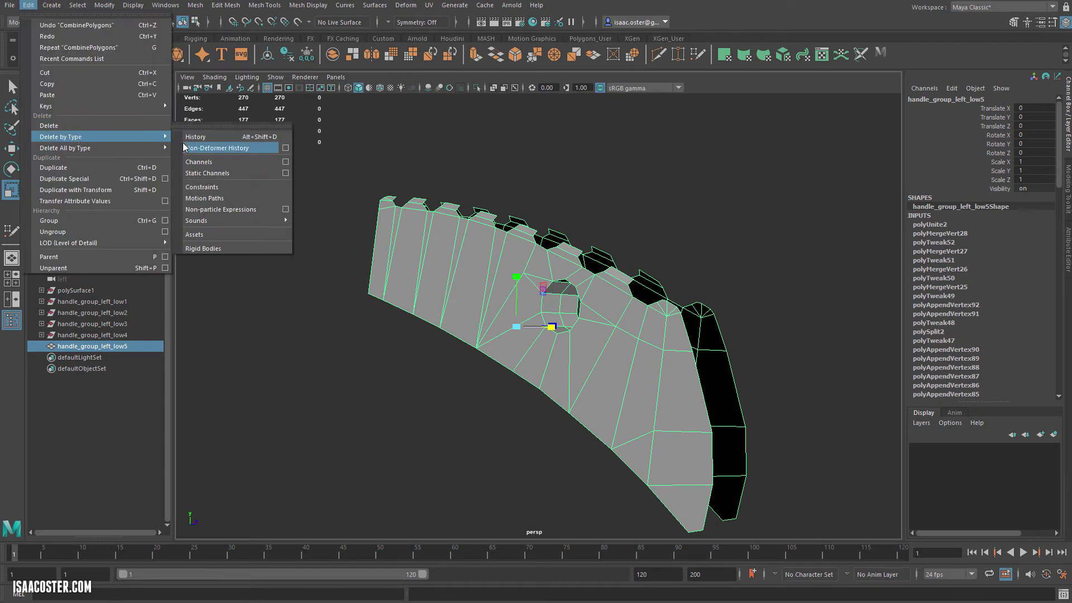
left_click(192, 138)
Step: Bridge the outer border edges of the two spacer halves to close the gap between them all around
left_click_drag(526, 155, 535, 169, "alt")
right_click_drag(650, 244, 650, 218)
scroll(678, 241, "up", 5)
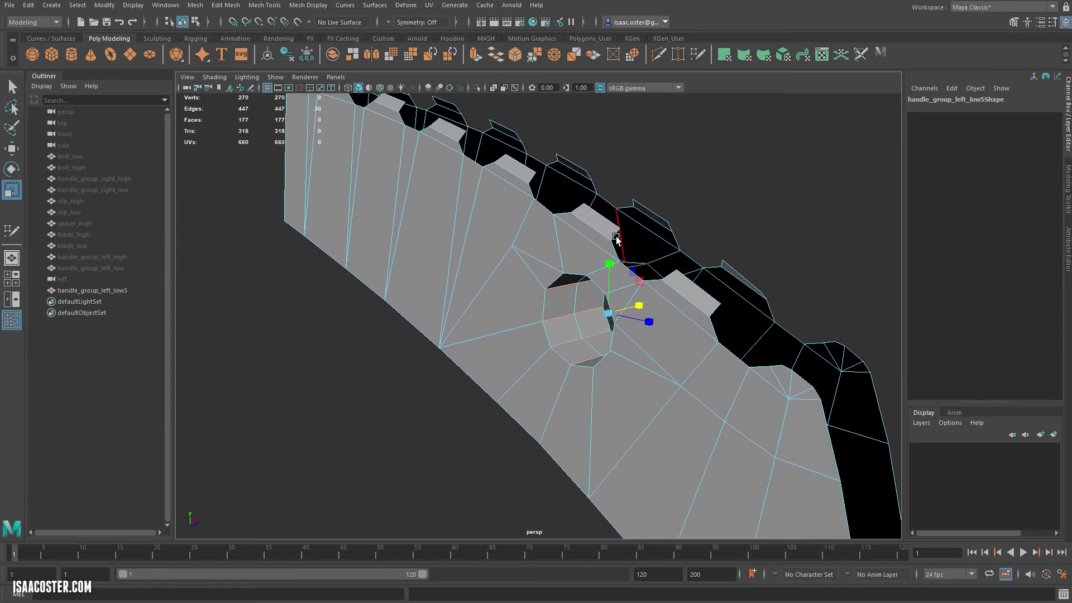
double_click(614, 235)
left_click_drag(687, 224, 610, 216, "alt")
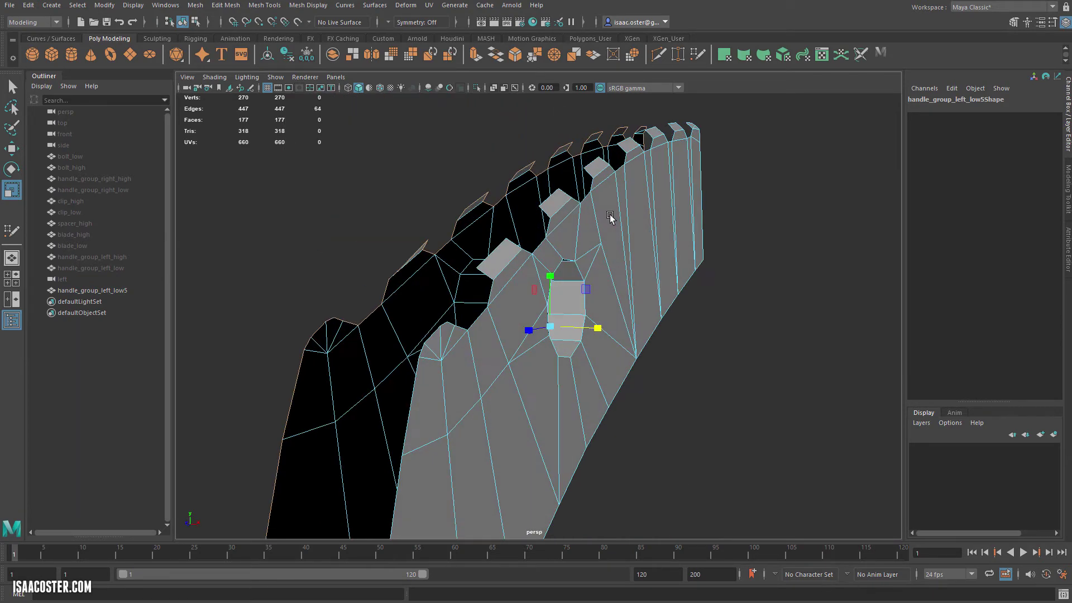
double_click(542, 211, "shift")
left_click_drag(694, 252, 695, 265, "alt")
left_click(266, 7)
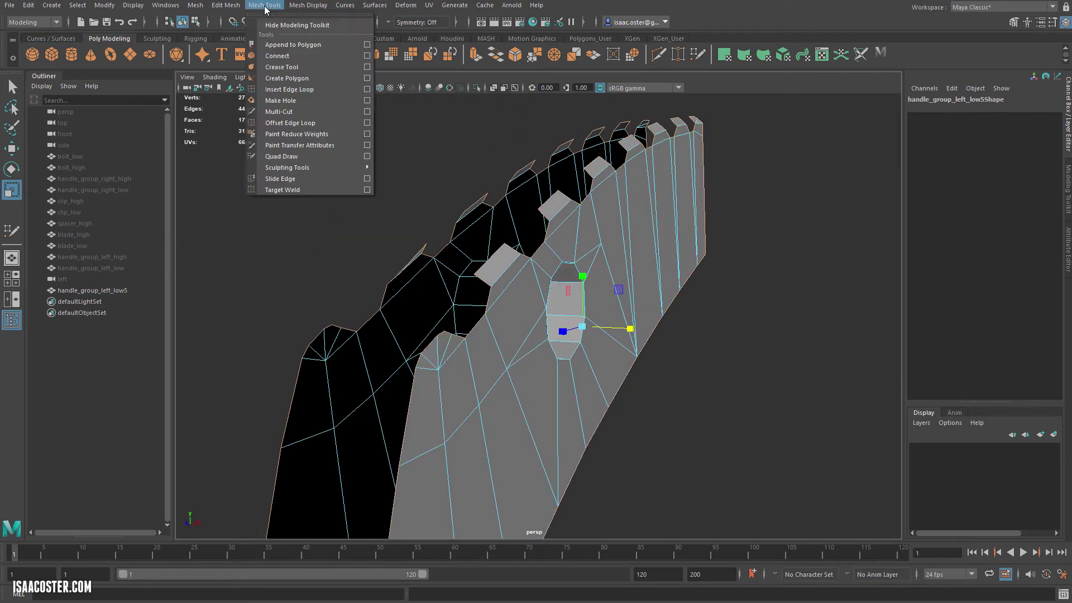
left_click(265, 8)
left_click(226, 5)
left_click(238, 56)
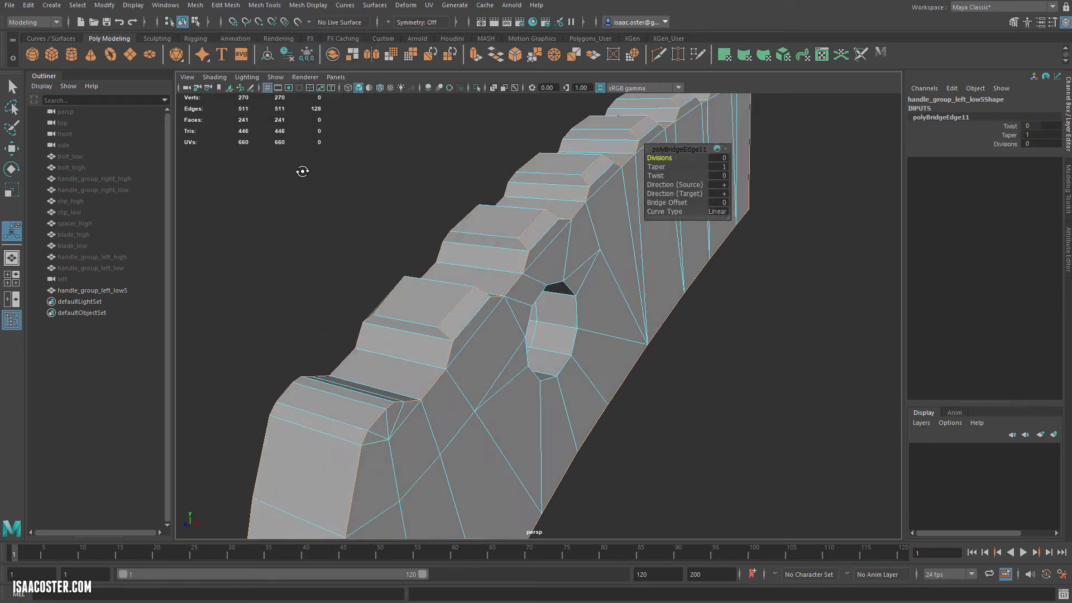
Step: Try to delete the edge loop running midway through the bolt-hole wall
left_click_drag(303, 172, 585, 261, "alt")
double_click(589, 311)
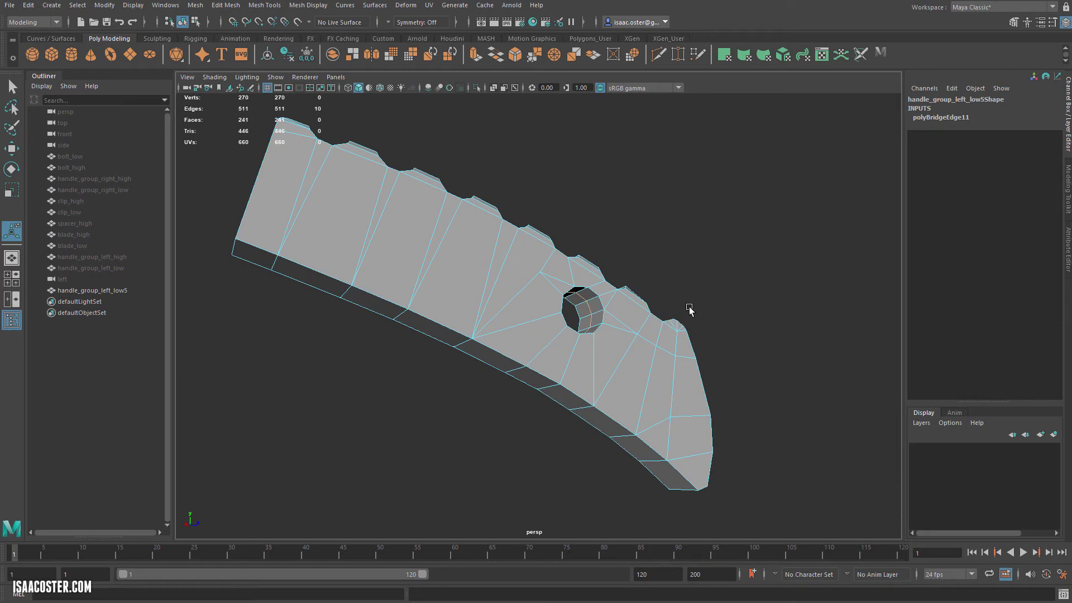
key("Delete")
left_click_drag(613, 195, 634, 202, "alt")
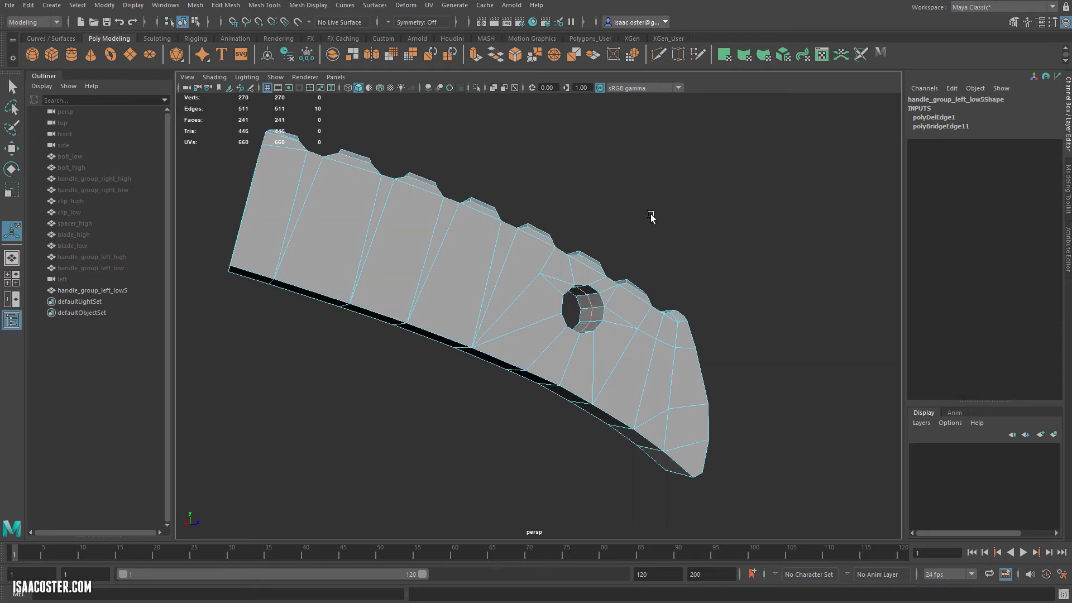
Step: Merge the overlapping vertices of the whole combined spacer mesh
right_click_drag(712, 215, 681, 213)
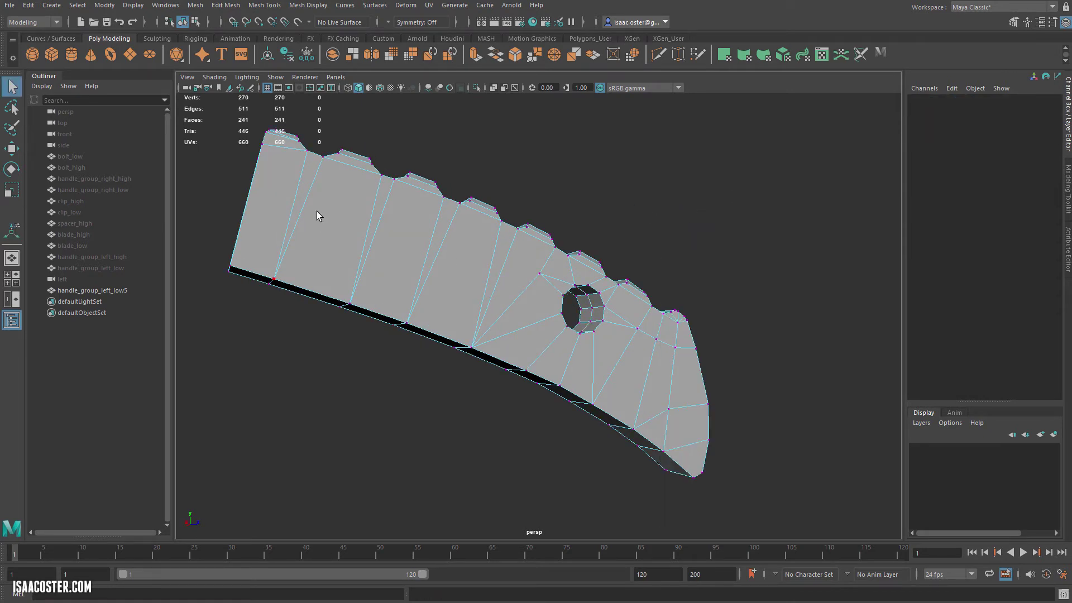
left_click_drag(274, 156, 798, 544, "alt")
left_click_drag(665, 391, 637, 407, "alt")
left_click(233, 11)
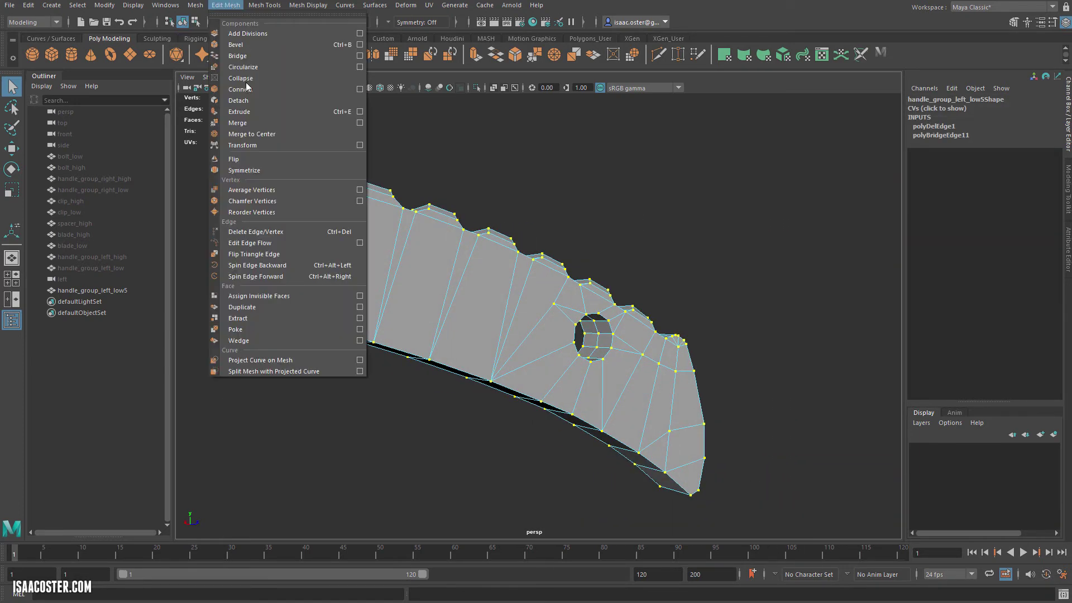
left_click(248, 122)
left_click(714, 280)
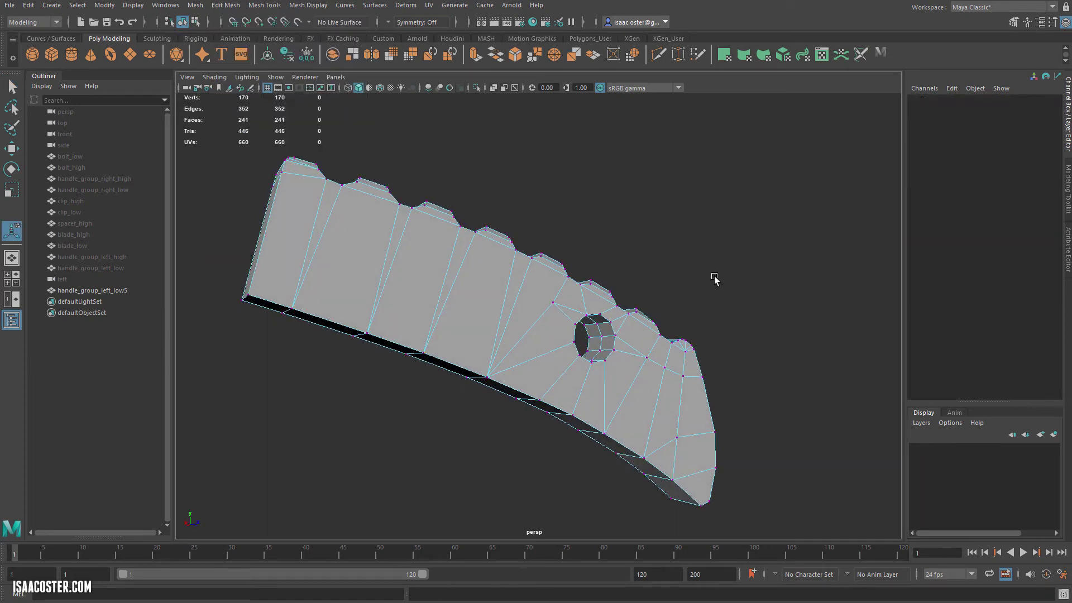
Step: Delete all the face rings lining the inside of the bolt hole, working in wireframe display
right_click_drag(668, 260, 668, 242)
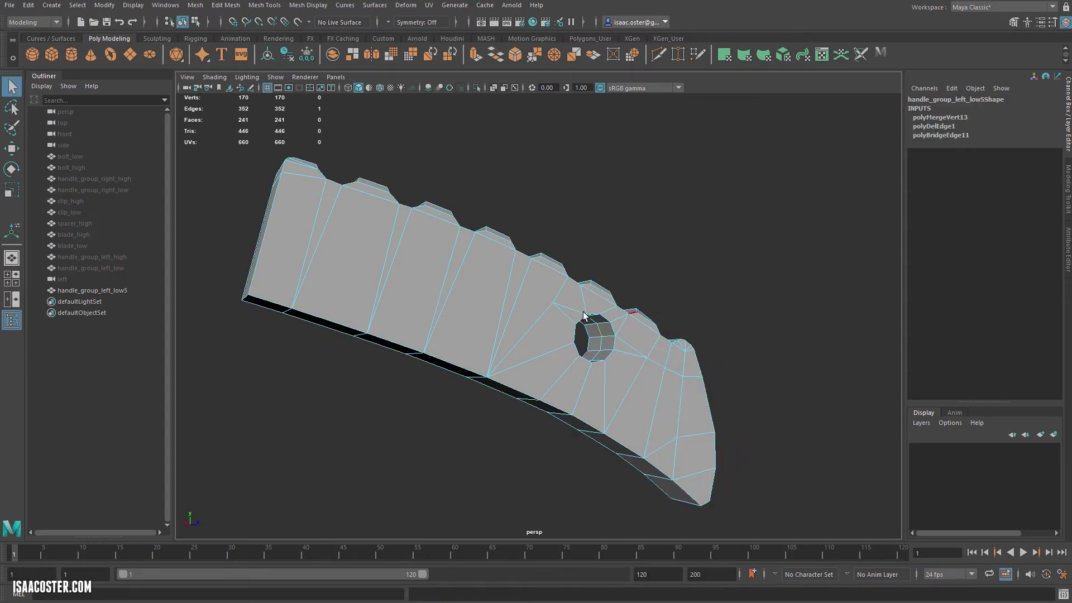
right_click_drag(584, 314, 855, 335, "alt")
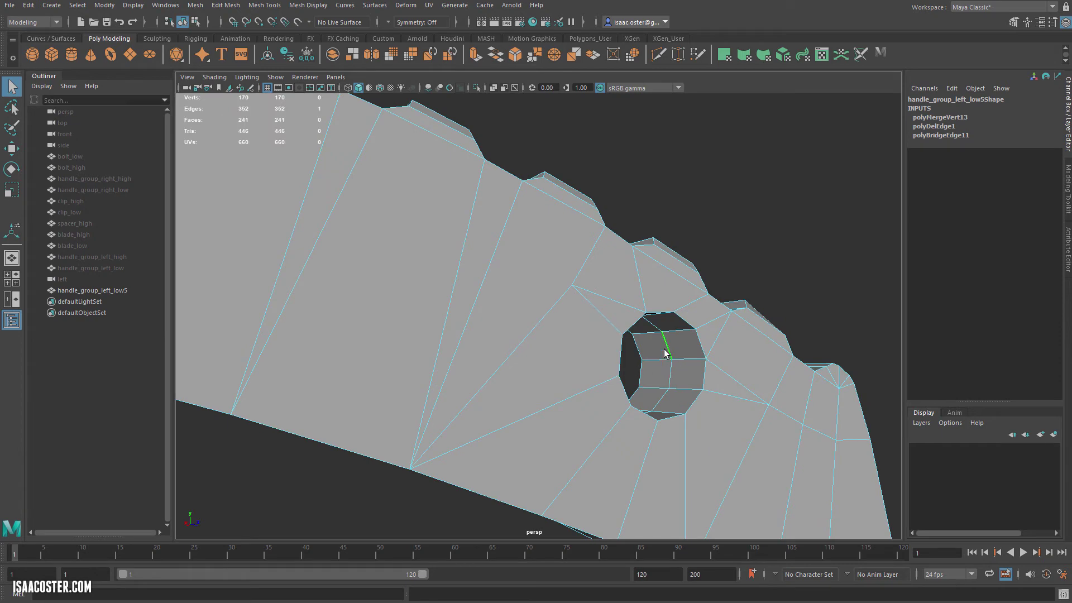
left_click_drag(721, 304, 715, 338, "alt")
left_click(665, 380)
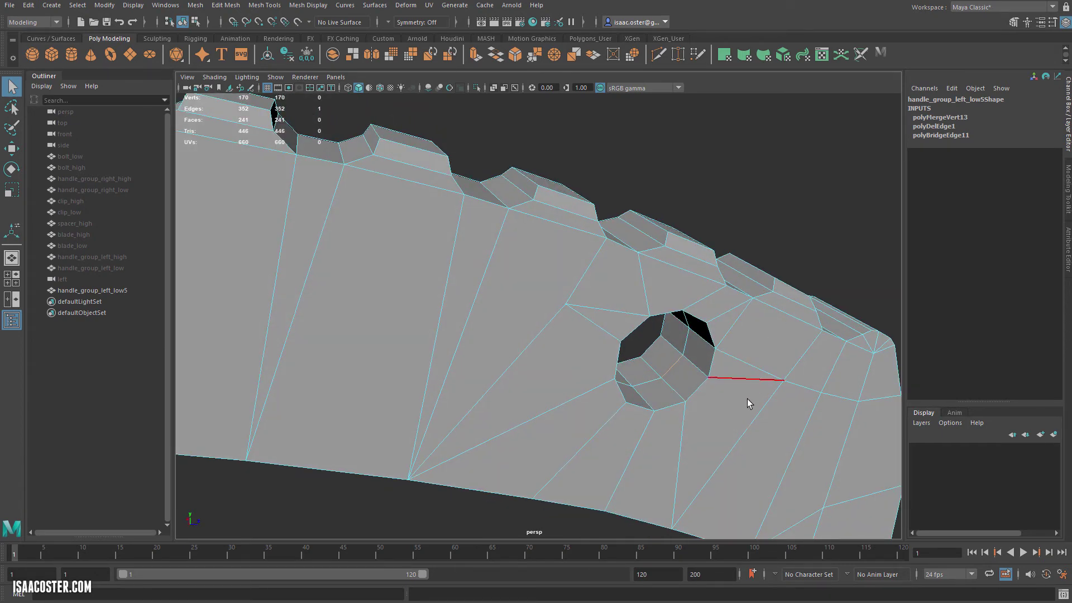
right_click_drag(748, 399, 694, 373, "alt")
key("4")
mouse_move(695, 373)
left_mouse_down("alt")
mouse_move(646, 394)
mouse_move(749, 391)
mouse_move(694, 370)
left_mouse_up("alt")
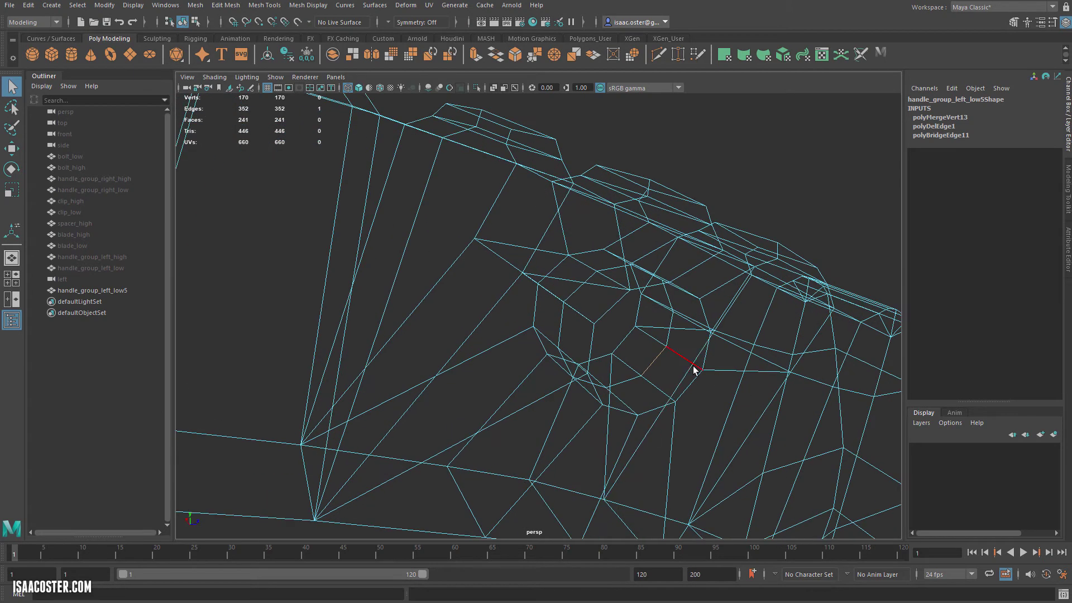
right_click_drag(693, 366, 691, 397)
double_click(677, 348)
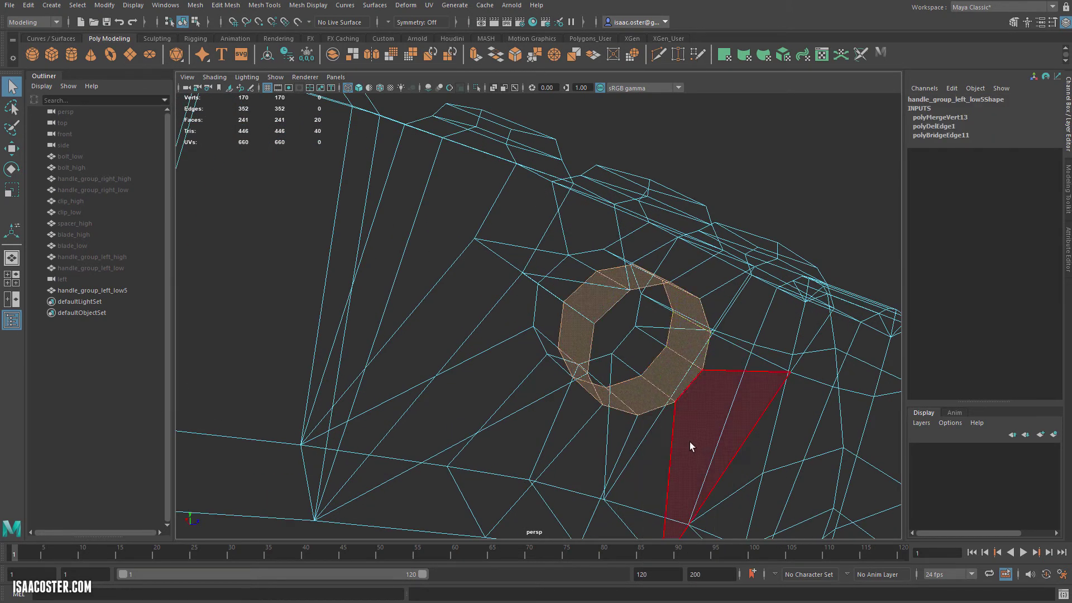
key("Delete")
double_click(621, 375, "shift")
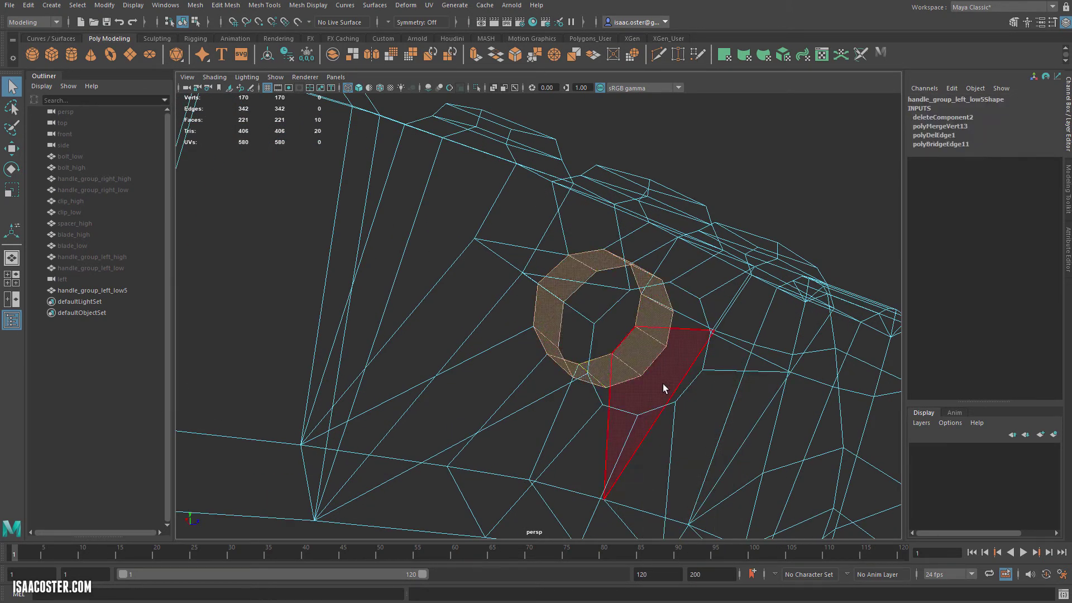
key("Delete")
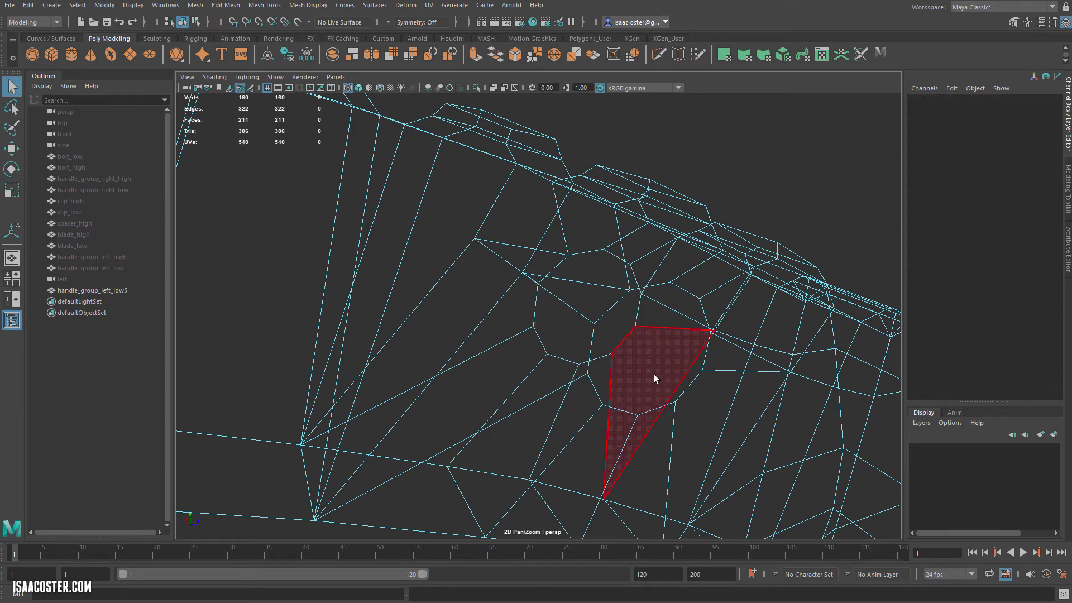
Step: Return to shaded display and bridge the bolt hole's border edges on both sides with a new wall
key("5")
right_click_drag(637, 313, 640, 298)
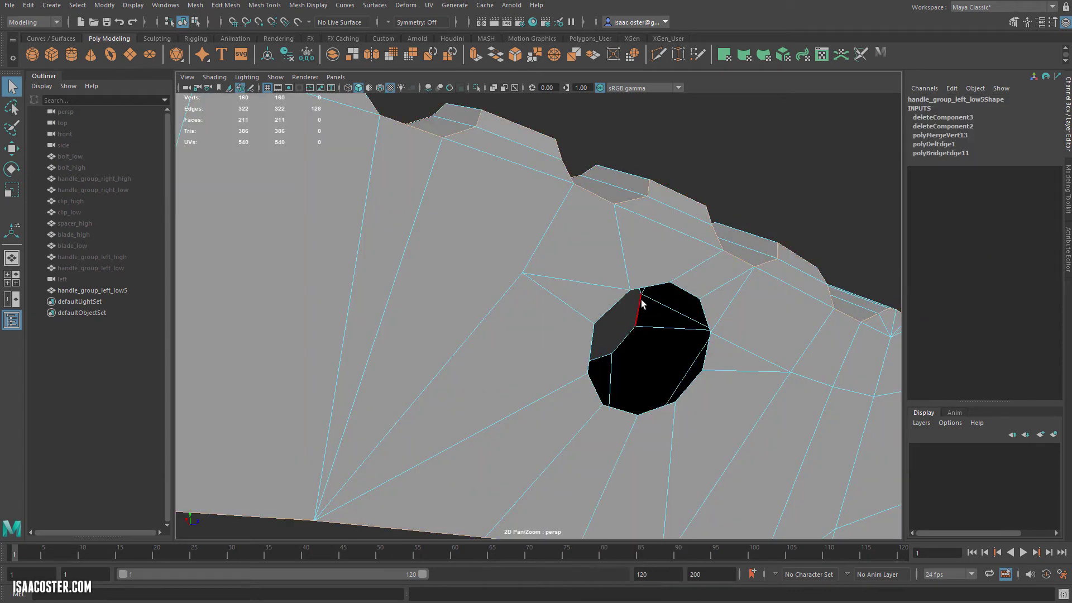
left_click_drag(640, 300, 642, 326, "alt")
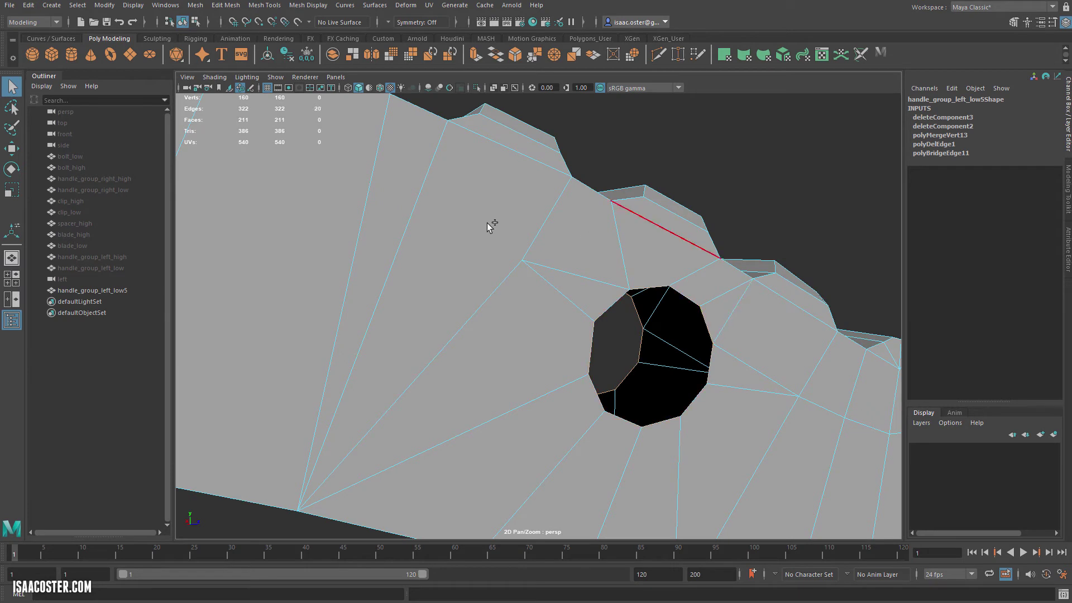
left_click(226, 7)
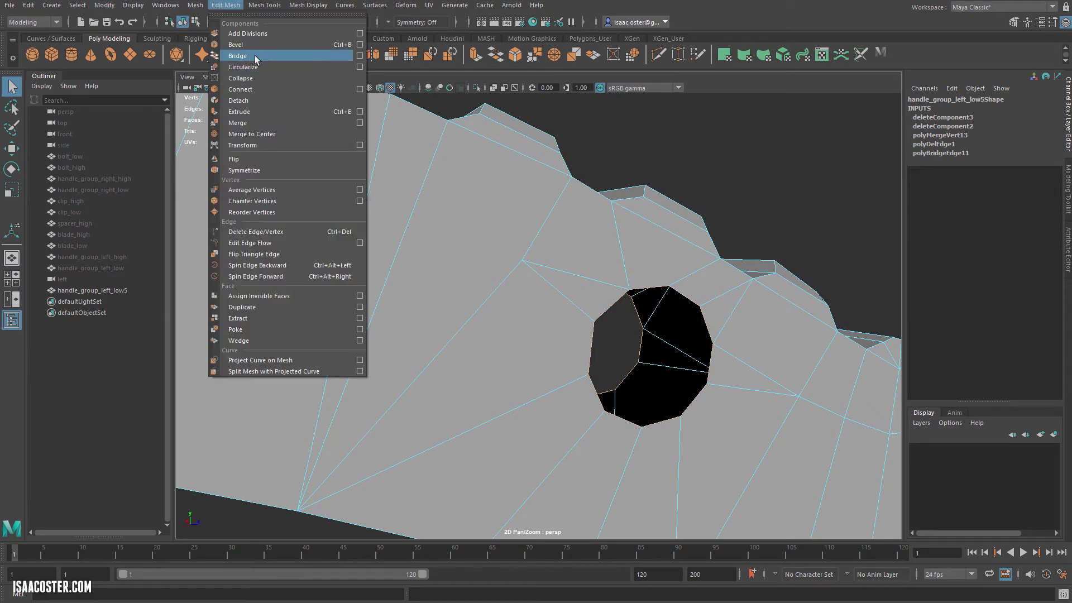
left_click(254, 60)
left_click_drag(537, 201, 426, 244, "alt")
left_click(509, 189)
left_click(374, 244)
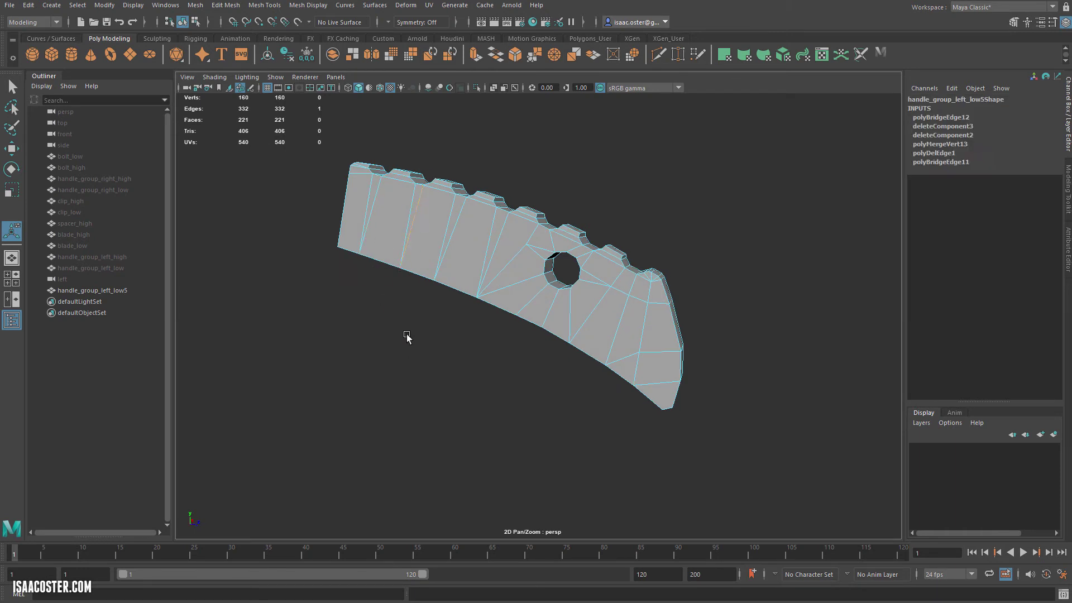
Step: Rename the finished mesh spacer_low and place it directly below spacer_high in the Outliner
key("F8")
double_click(112, 290)
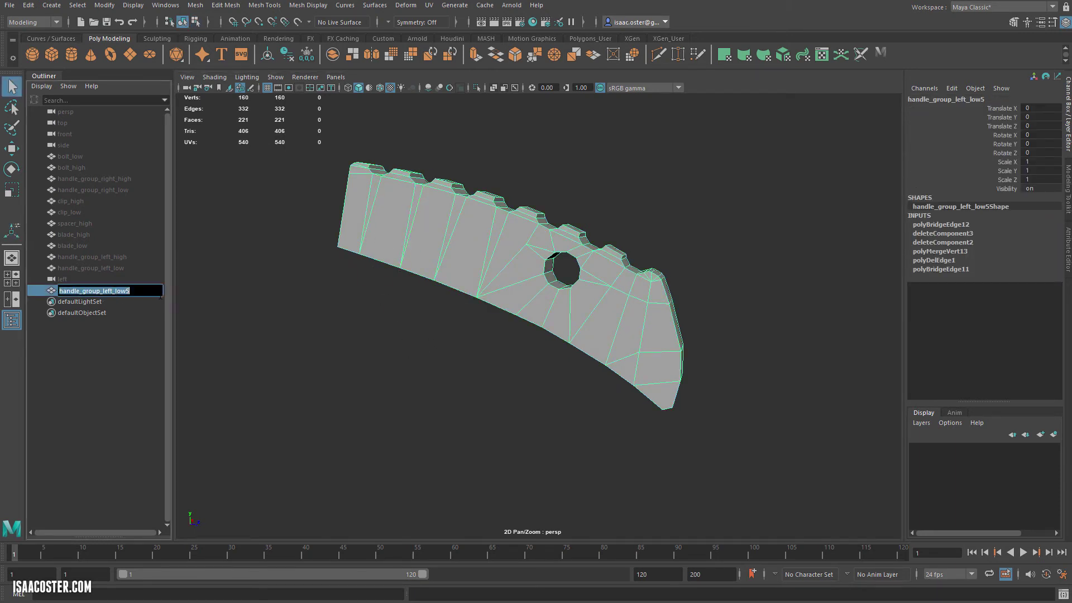
type("spacer_low")
key("Return")
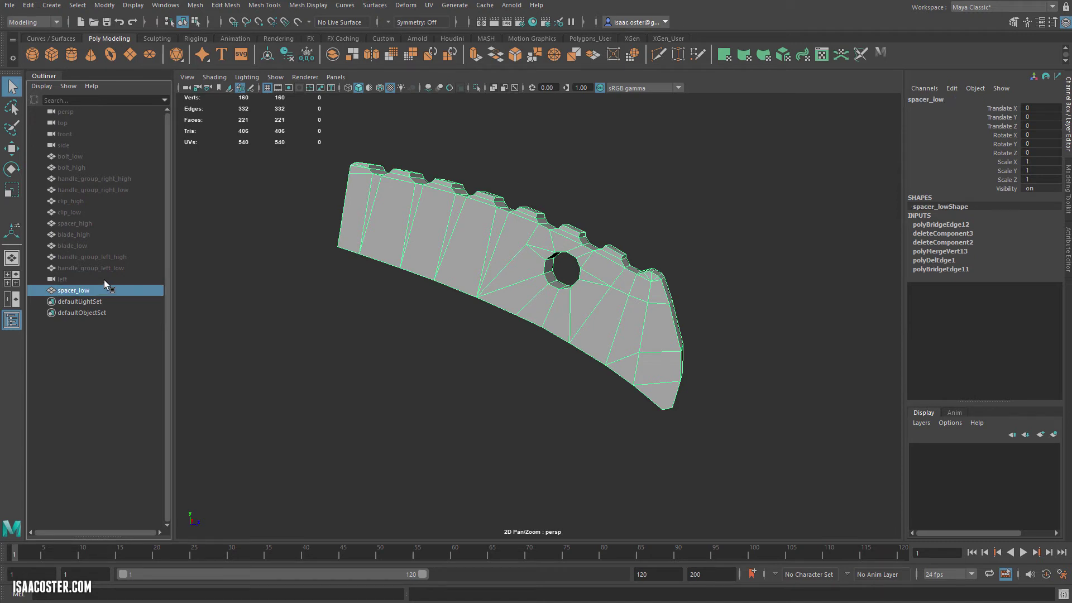
middle_click_drag(93, 289, 85, 230)
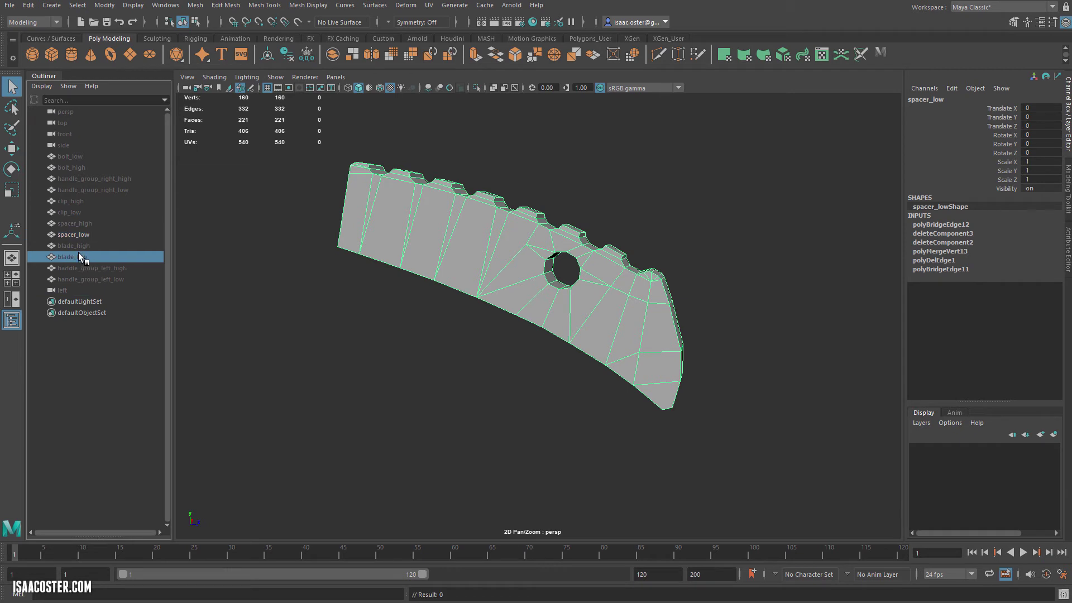
Step: Show blade_low, handle_group_left_low, clip_low, handle_group_right_low and bolt_high together with spacer_low
left_click(112, 278, "ctrl")
left_click(77, 212, "ctrl")
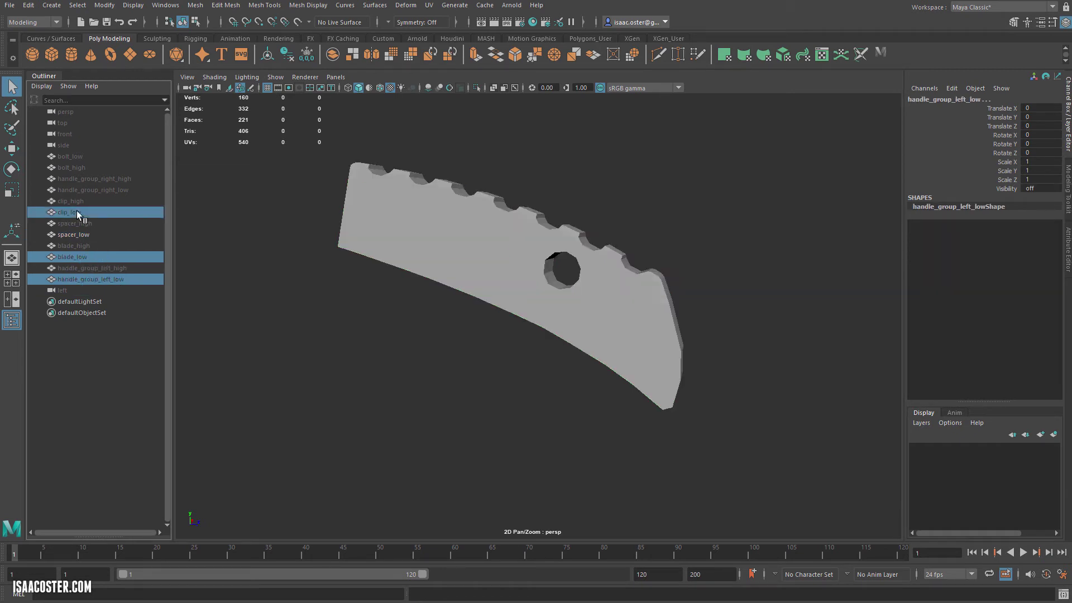
left_click(112, 190, "ctrl")
left_click(76, 168, "ctrl")
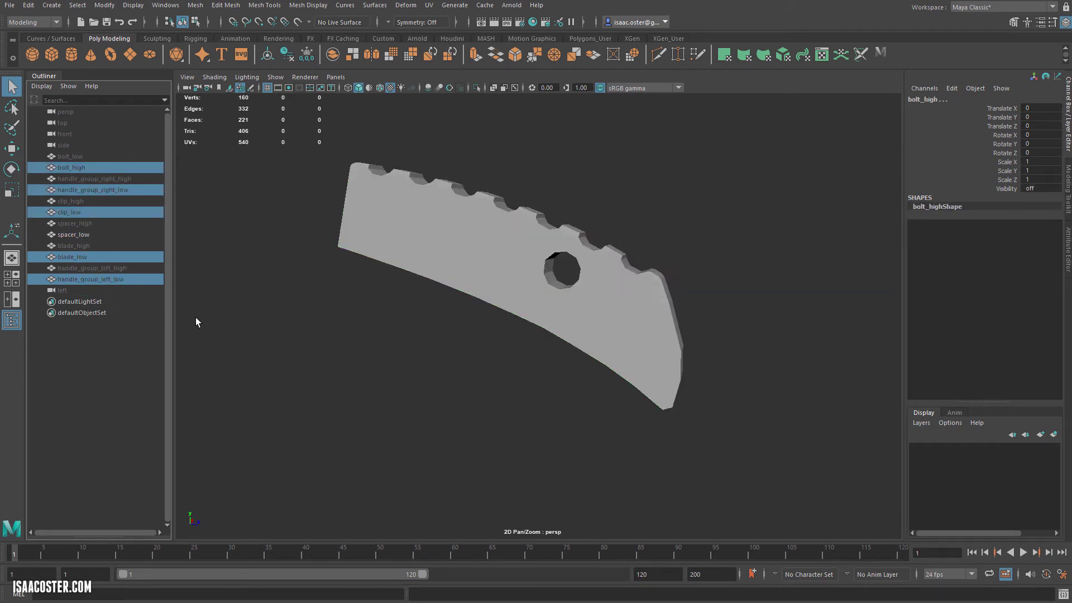
key("shift+h")
left_click(731, 208)
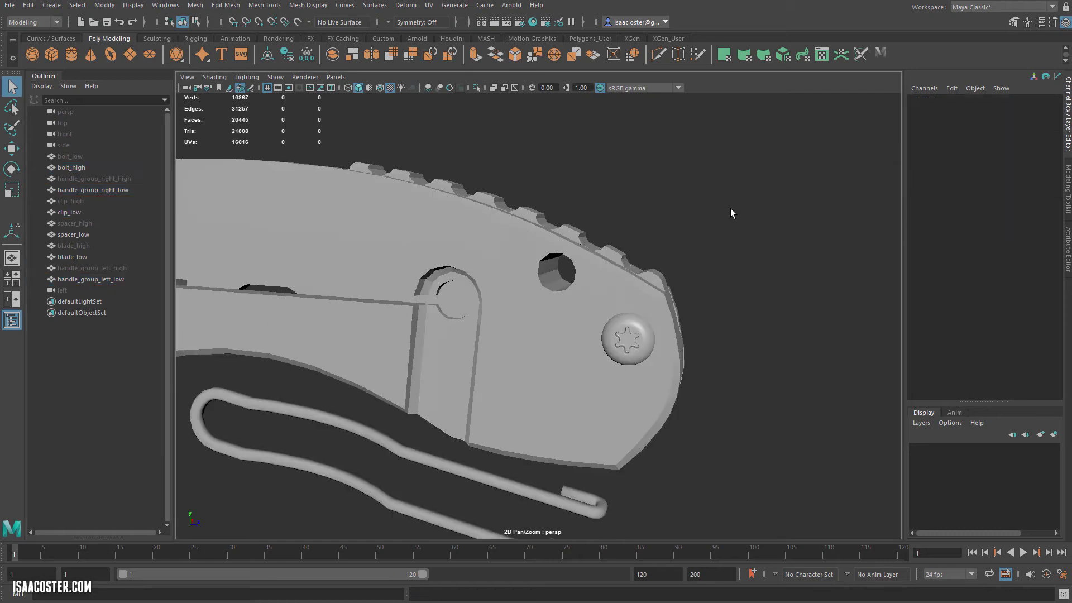
Step: Show the hidden clip_high mesh together with clip_low beneath the knife handle
left_click_drag(763, 284, 732, 297, "alt")
left_click(547, 487)
middle_click_drag(552, 459, 628, 410, "alt")
mouse_move(629, 411)
left_mouse_down("alt")
mouse_move(652, 438)
mouse_move(677, 408)
mouse_move(706, 414)
mouse_move(626, 431)
left_mouse_up("alt")
left_click(79, 201)
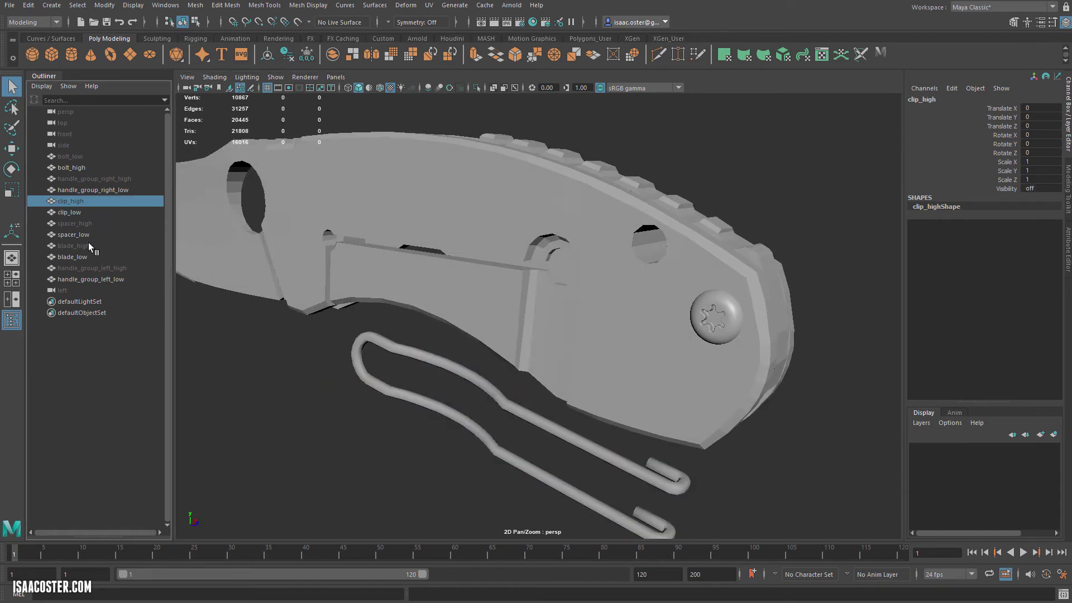
key("shift+h")
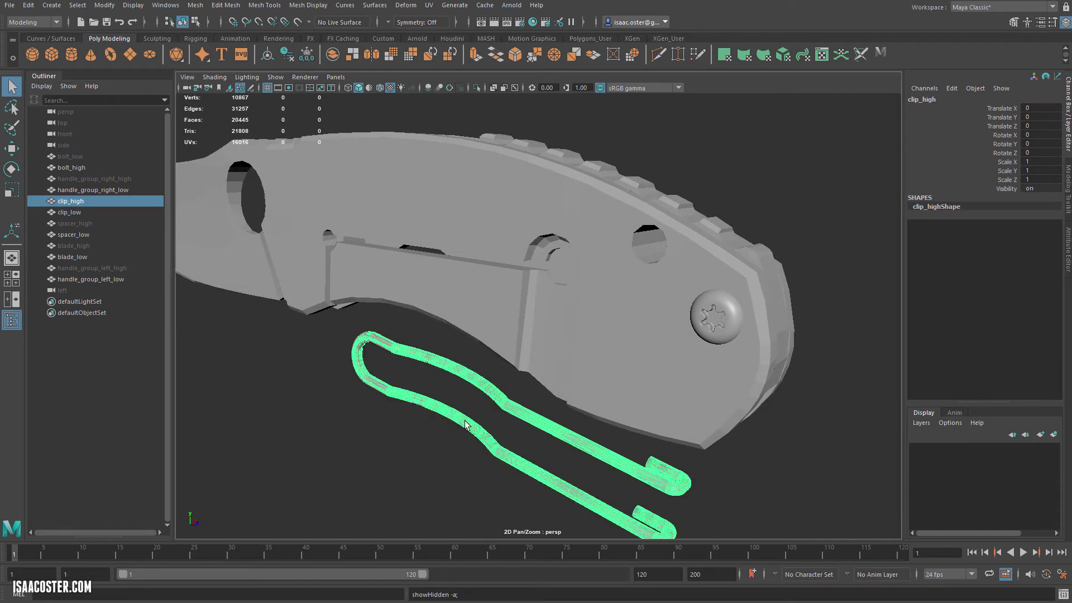
left_click_drag(377, 389, 422, 407, "alt")
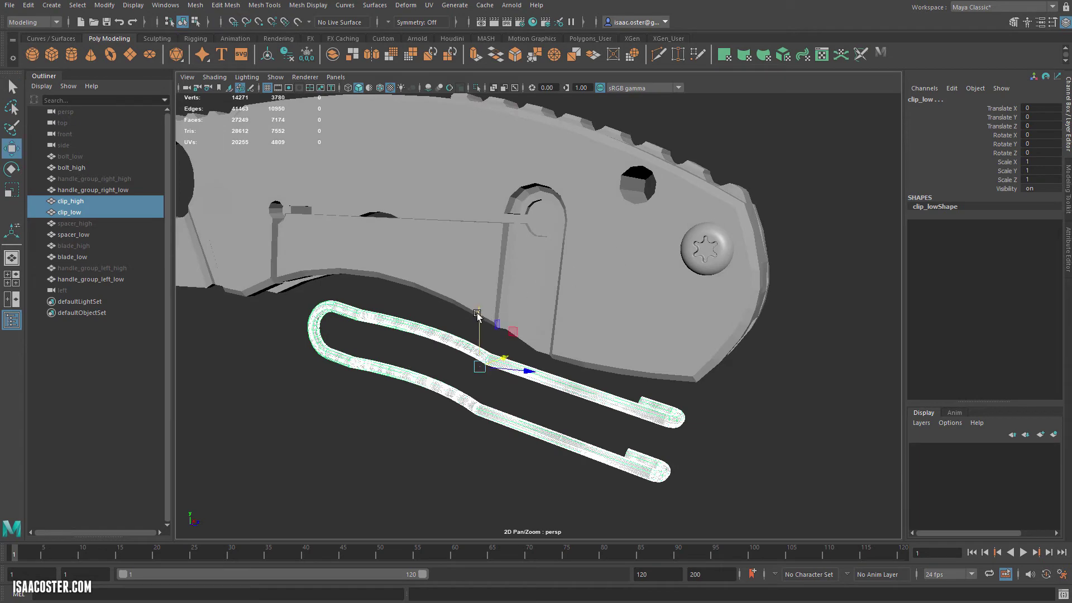
Step: Move clip_high and clip_low together onto the handle, with Translate Y at 2.27 and Translate Z at 0.556
left_click_drag(478, 314, 455, 119)
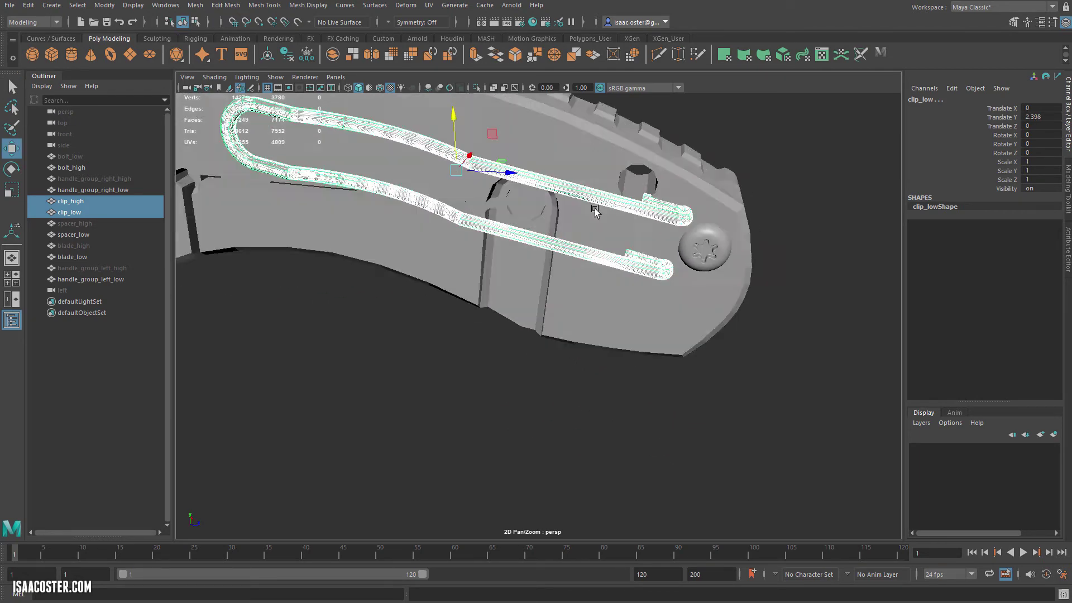
left_click_drag(594, 211, 524, 166, "alt")
left_click_drag(556, 103, 558, 111)
left_click_drag(561, 143, 670, 160, "alt")
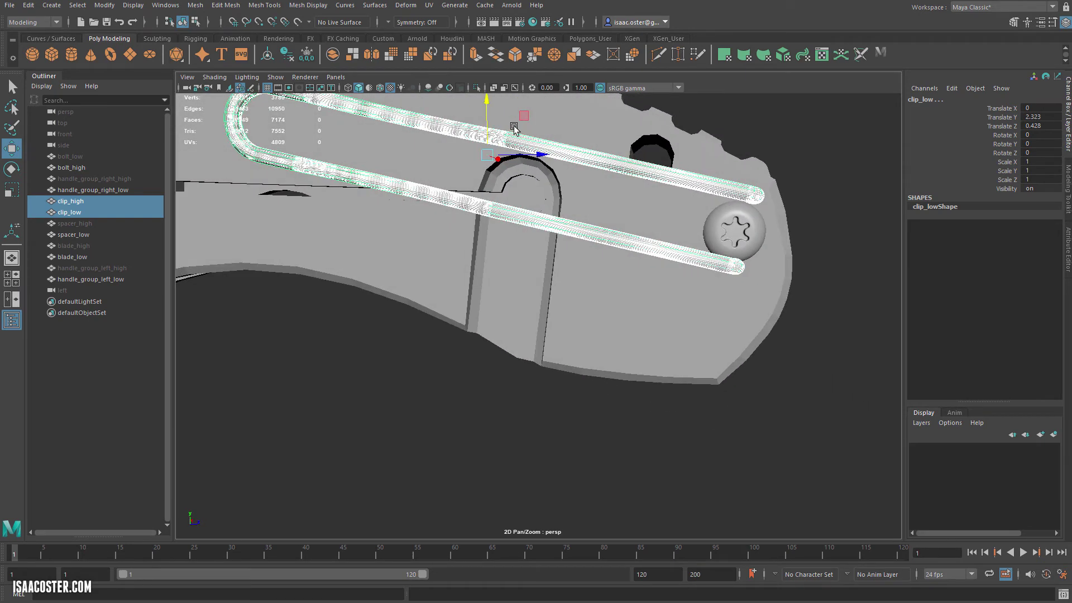
left_click_drag(484, 114, 489, 117)
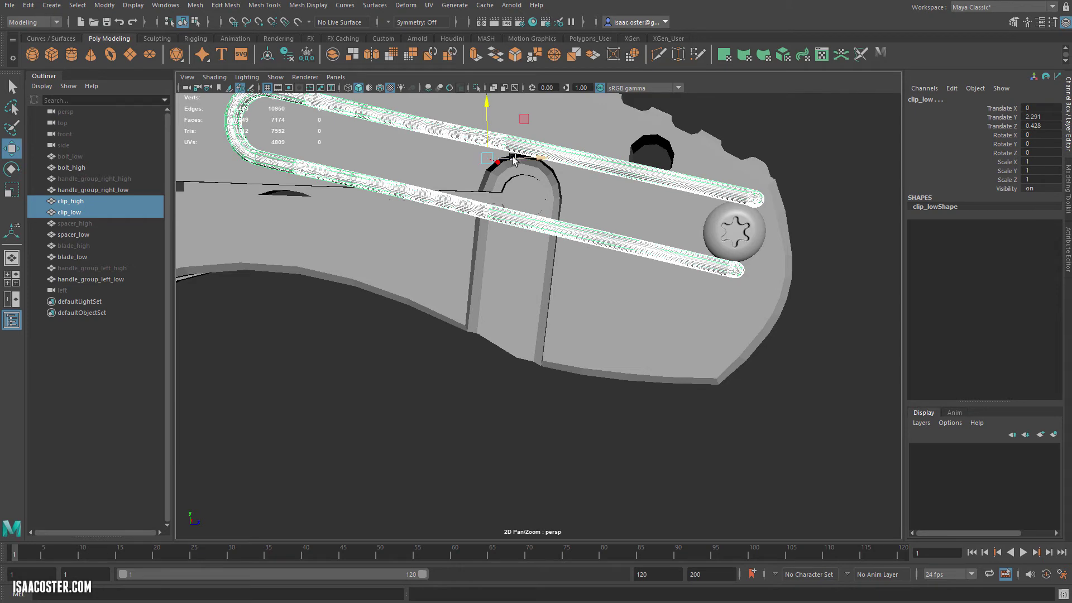
left_click_drag(513, 159, 541, 156)
left_click_drag(502, 117, 502, 120)
left_click_drag(595, 230, 578, 170, "alt")
left_click_drag(677, 237, 615, 276, "alt")
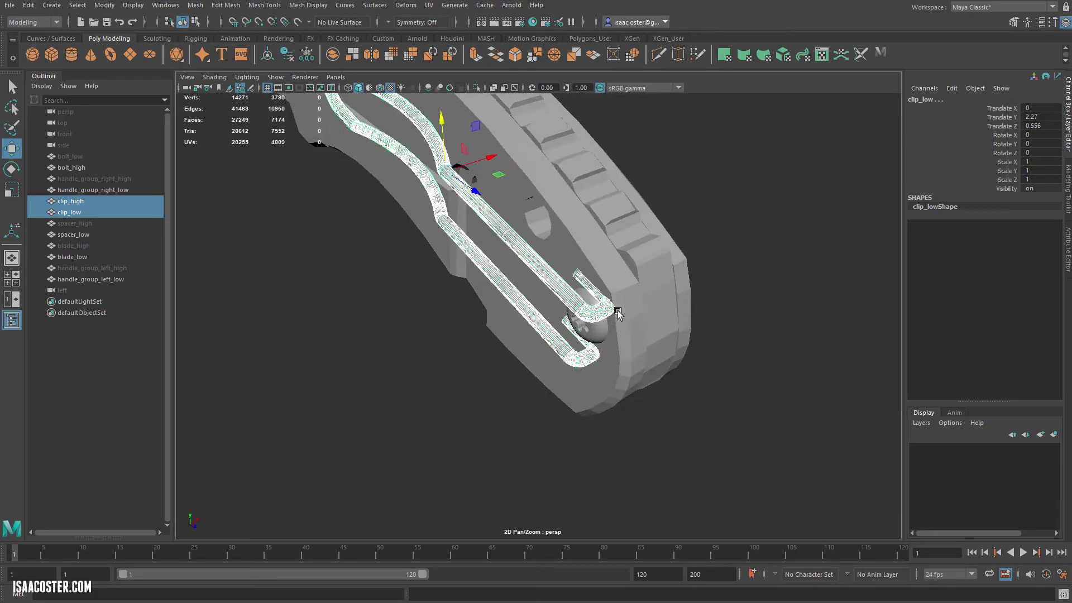
left_click_drag(618, 314, 595, 368, "alt")
Step: Hide handle_group_left_low and show handle_group_left_high in its place as the reference for fitting the clip
left_click(754, 324)
left_click(607, 259)
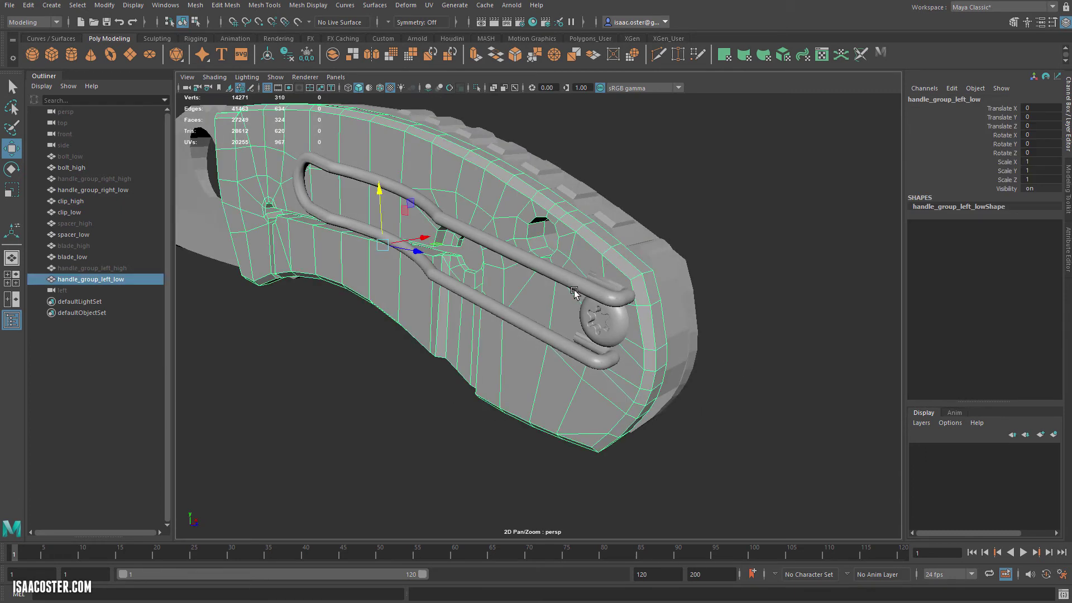
key("ctrl+h")
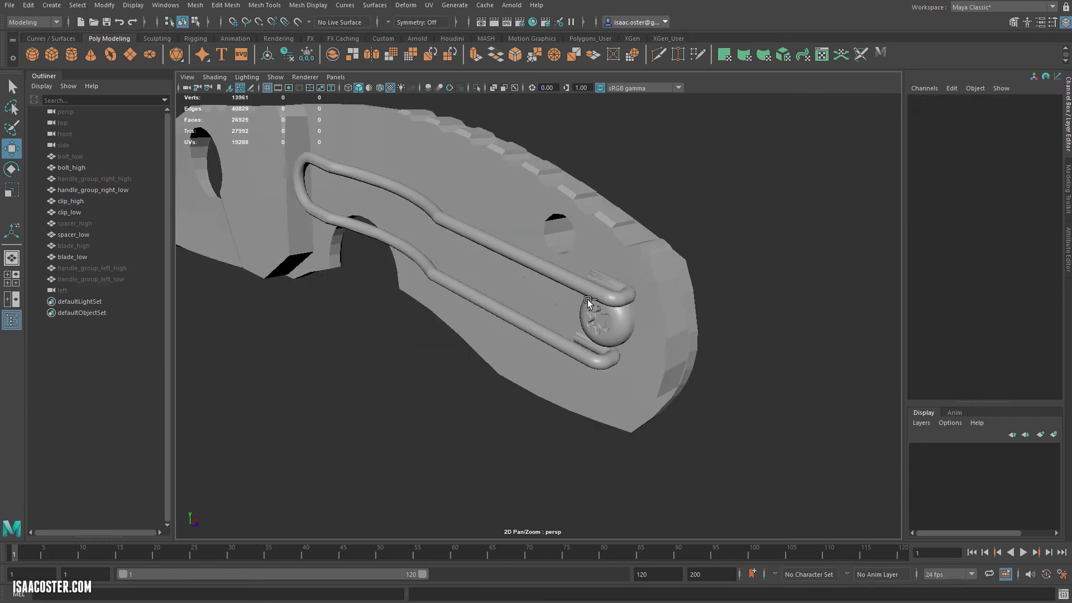
left_click(115, 179)
left_click(111, 268)
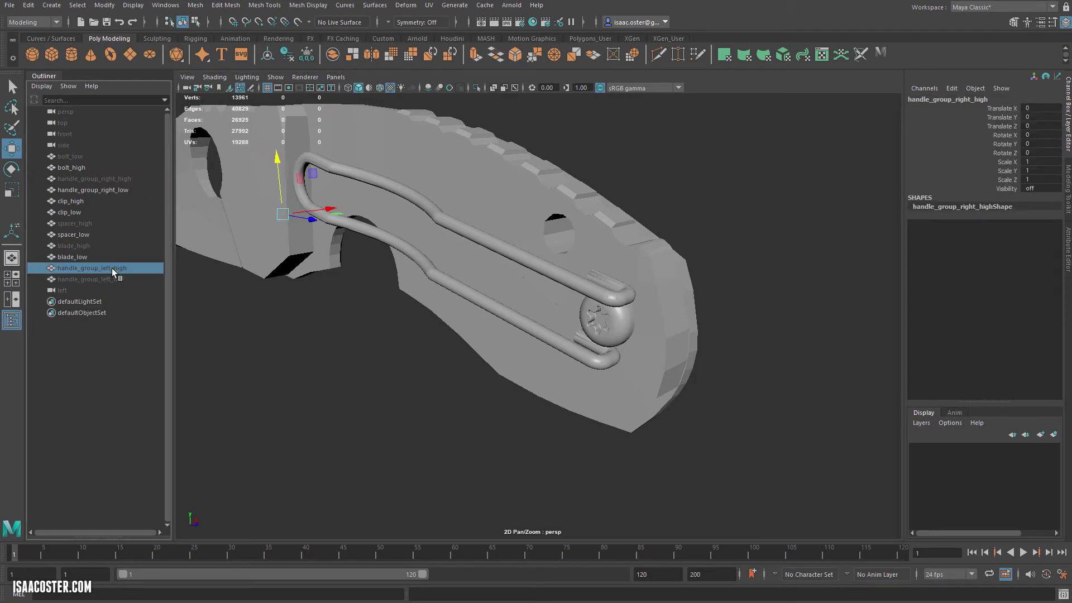
key("shift+h")
key("f")
Step: Shift clip_high and clip_low together to Translate Z 0.508 and align their hooked ends with the handle's clip slots
left_click_drag(633, 375, 747, 326, "alt")
left_click_drag(813, 131, 874, 146, "alt")
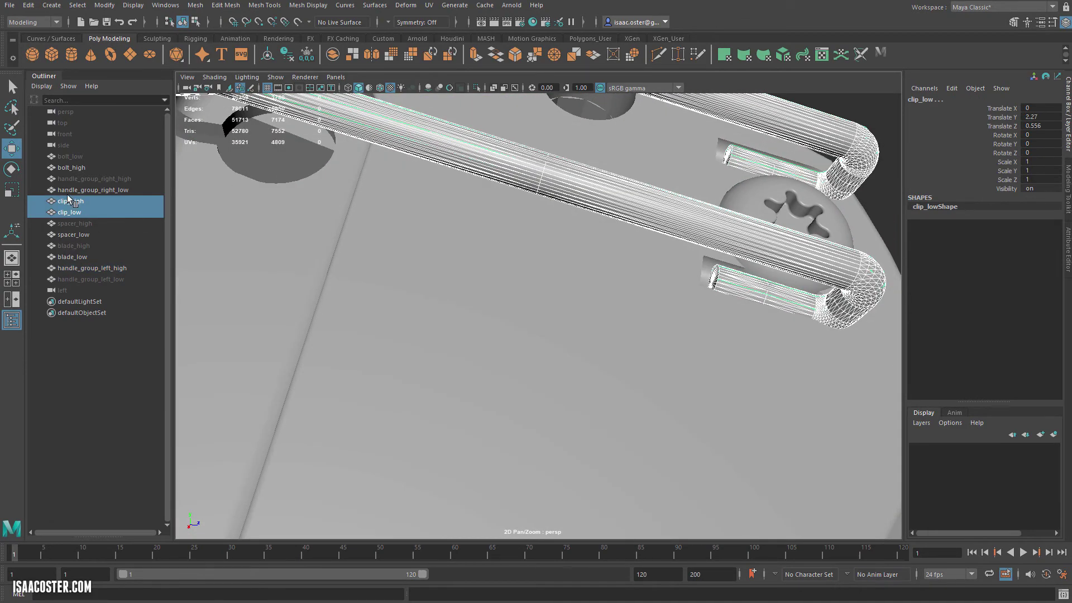
left_click_drag(542, 303, 530, 310, "alt")
left_click_drag(444, 306, 412, 299, "alt")
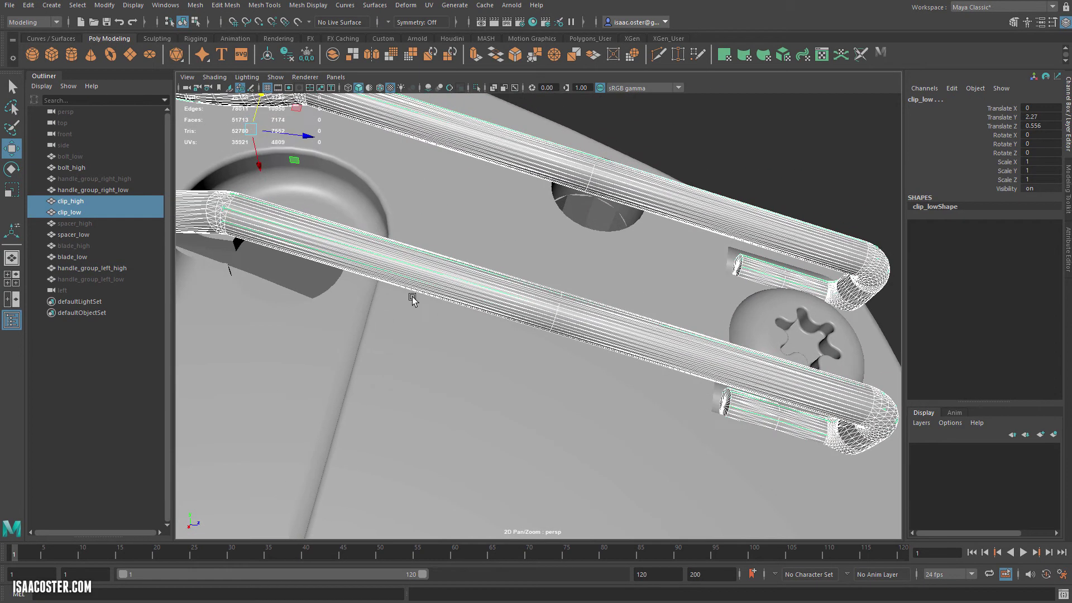
left_click_drag(310, 135, 298, 134)
left_click_drag(298, 134, 149, 175, "alt")
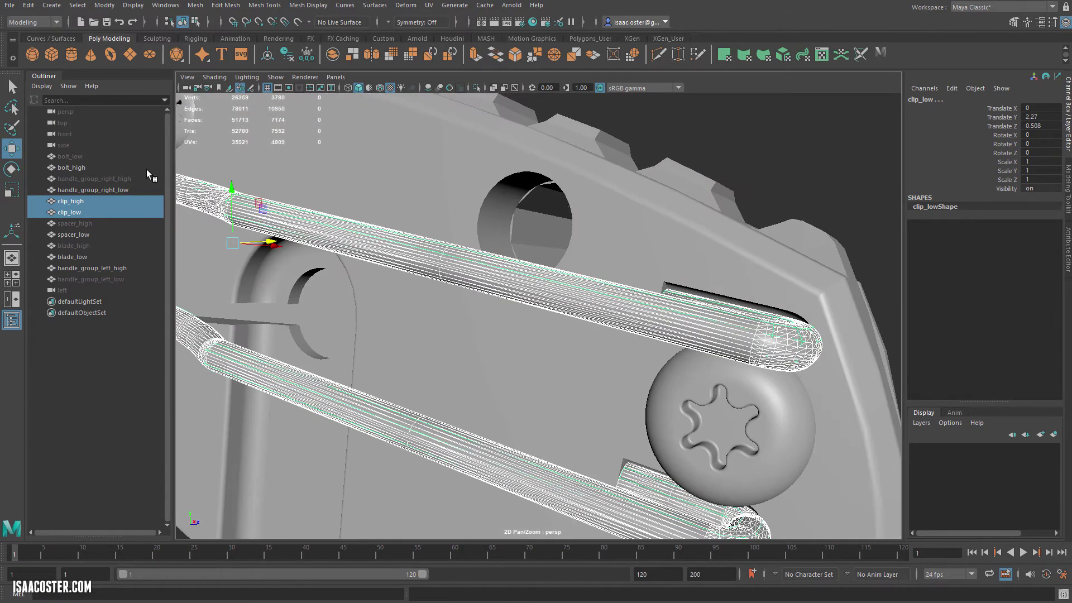
left_click_drag(228, 188, 634, 300)
left_click_drag(669, 228, 642, 356, "alt")
left_click_drag(792, 264, 404, 220, "alt")
left_click(807, 265)
left_click_drag(808, 265, 800, 315, "alt")
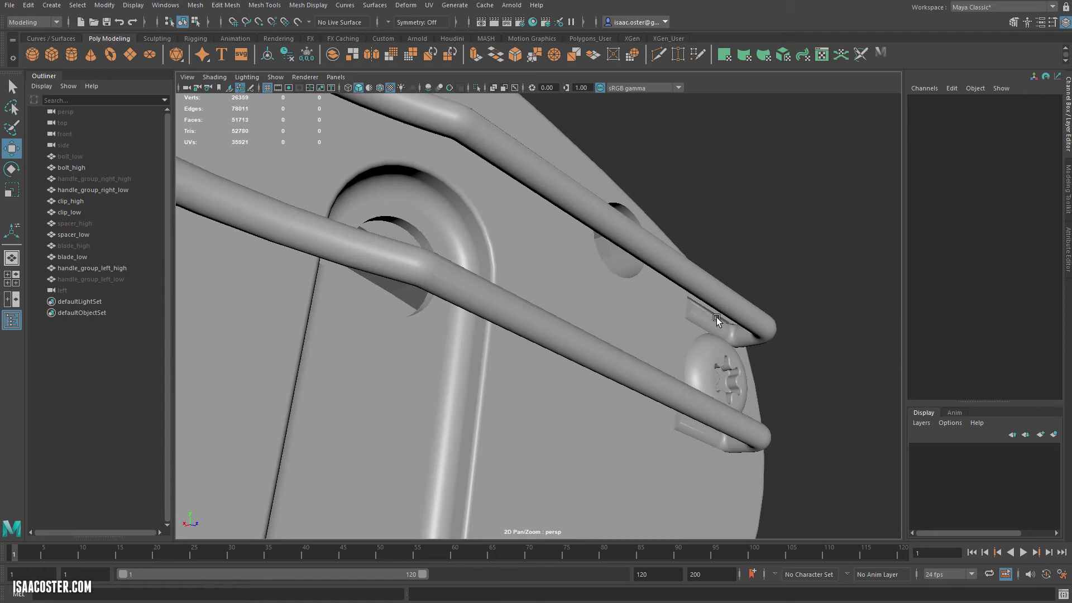
Step: Fine-tune the position of both clip meshes so the hooked ends sit in the slots beside the bolt
left_click_drag(717, 320, 718, 298, "alt")
left_click_drag(813, 367, 840, 408, "alt")
left_click_drag(726, 412, 686, 386)
left_click_drag(556, 284, 551, 285)
left_click_drag(606, 322, 480, 302, "alt")
left_click_drag(762, 389, 753, 378)
left_click_drag(825, 386, 849, 369, "alt")
left_click(876, 304)
Step: Hide handle_group_left_high and show handle_group_left_low again in the assembled knife
left_click_drag(837, 302, 692, 298, "alt")
right_click_drag(692, 297, 564, 312, "alt")
left_click_drag(564, 313, 622, 318, "alt")
right_click_drag(622, 318, 533, 320, "alt")
middle_click_drag(534, 321, 673, 322, "alt")
left_click_drag(672, 321, 722, 295, "alt")
left_click(514, 288)
key("ctrl+h")
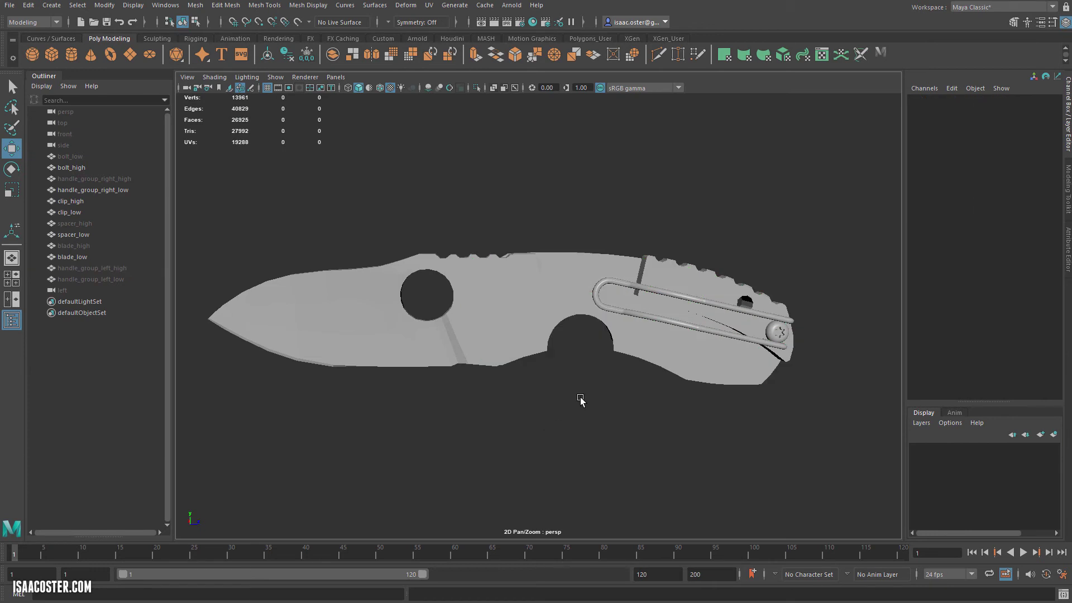
left_click_drag(579, 400, 631, 397, "alt")
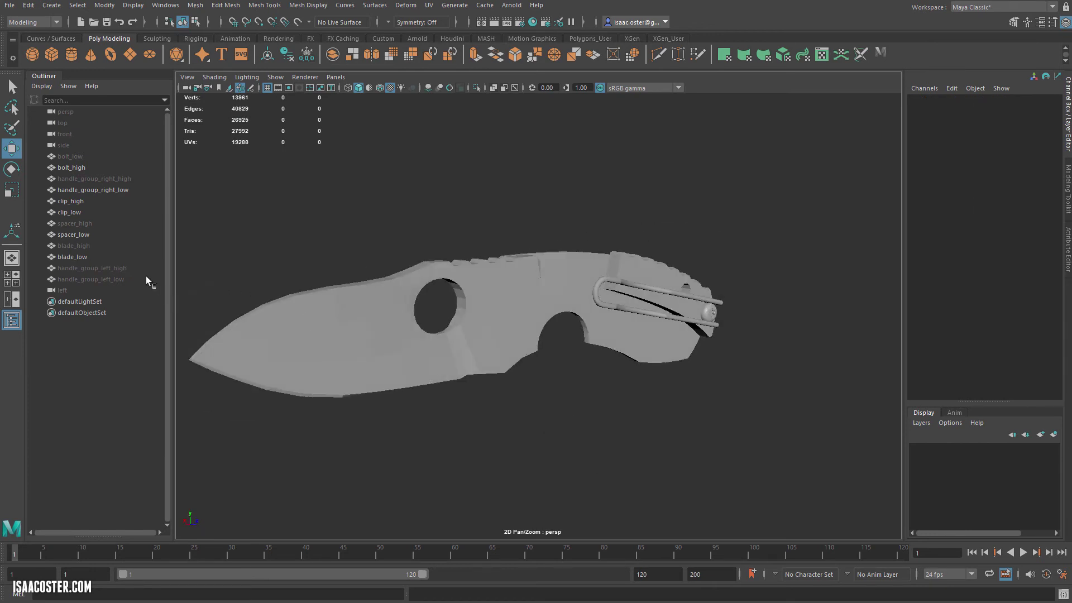
left_click(114, 280)
key("shift+h")
left_click(551, 415)
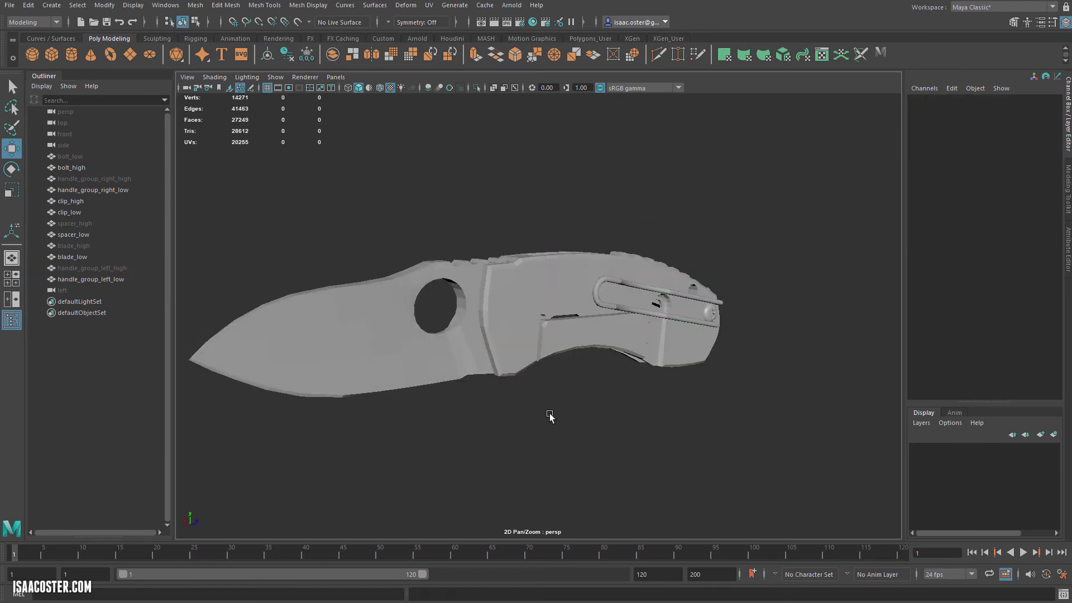
Step: Select all visible knife meshes and apply Soften Edge to them
mouse_move(551, 414)
left_mouse_down("alt")
mouse_move(532, 337)
mouse_move(556, 397)
left_mouse_up("alt")
left_click_drag(769, 206, 293, 453)
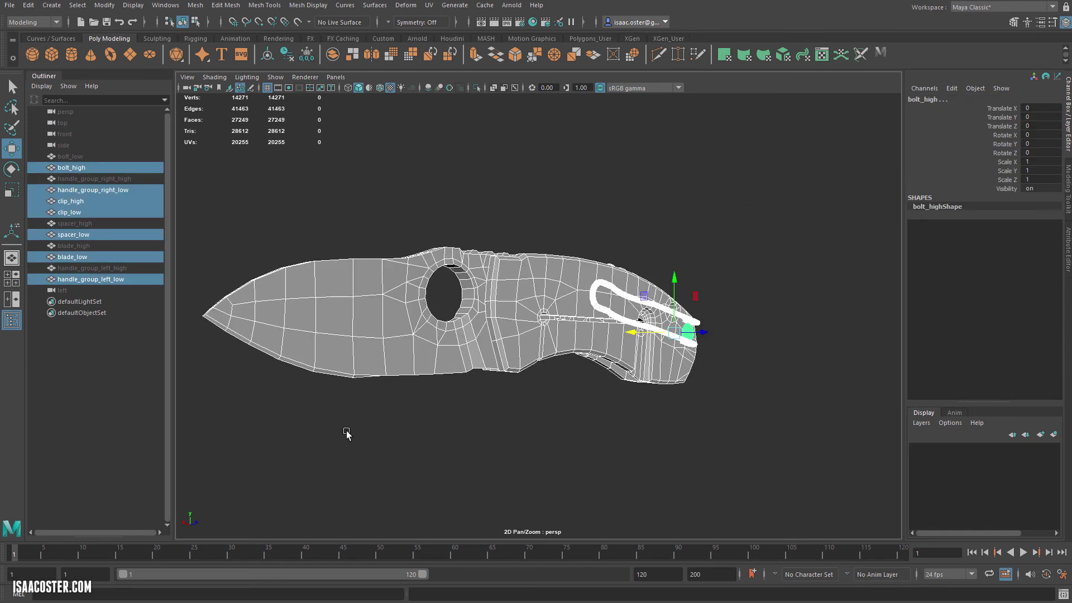
left_click(319, 7)
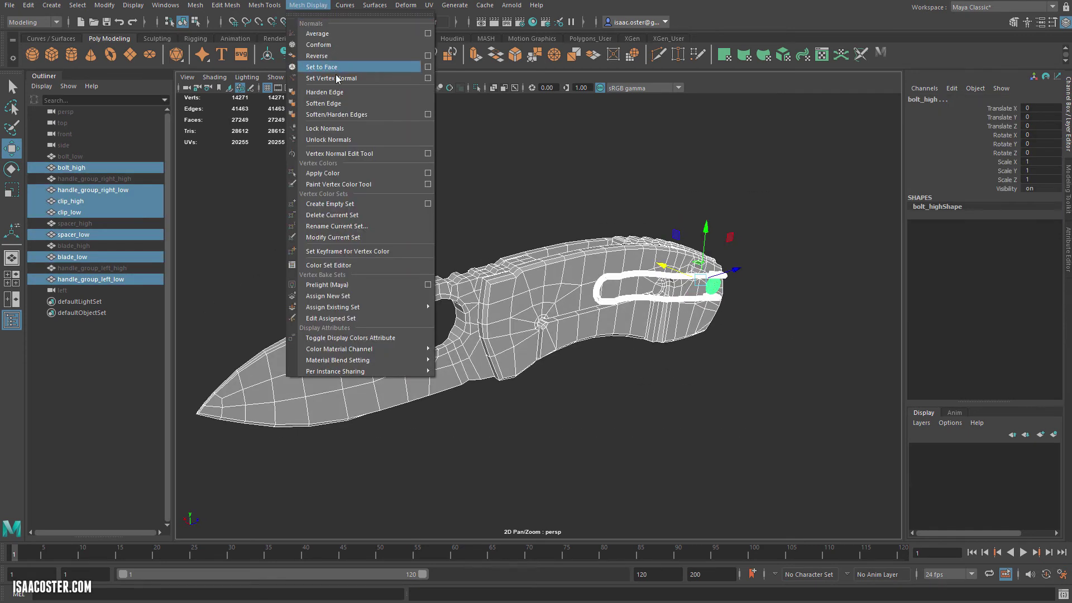
left_click(337, 106)
left_click(552, 213)
left_click_drag(497, 202, 372, 312, "alt")
right_click_drag(373, 311, 369, 363, "alt")
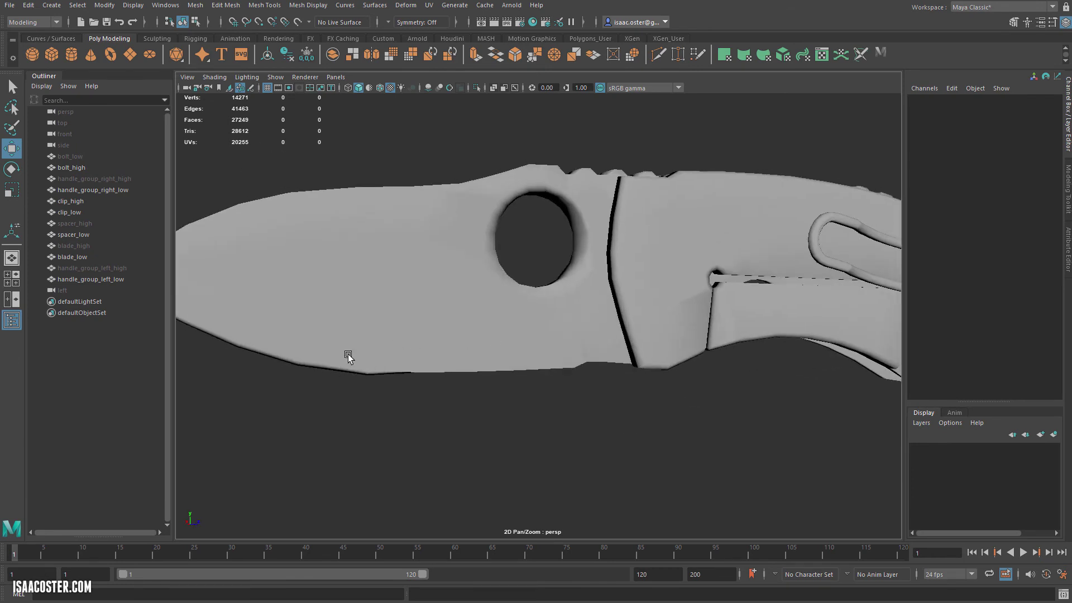
Step: Select edges between two neighbouring cross loops at blade_low's curved cutting edge and open the Connect Components options
left_click(349, 354)
left_click_drag(349, 354, 360, 329, "alt")
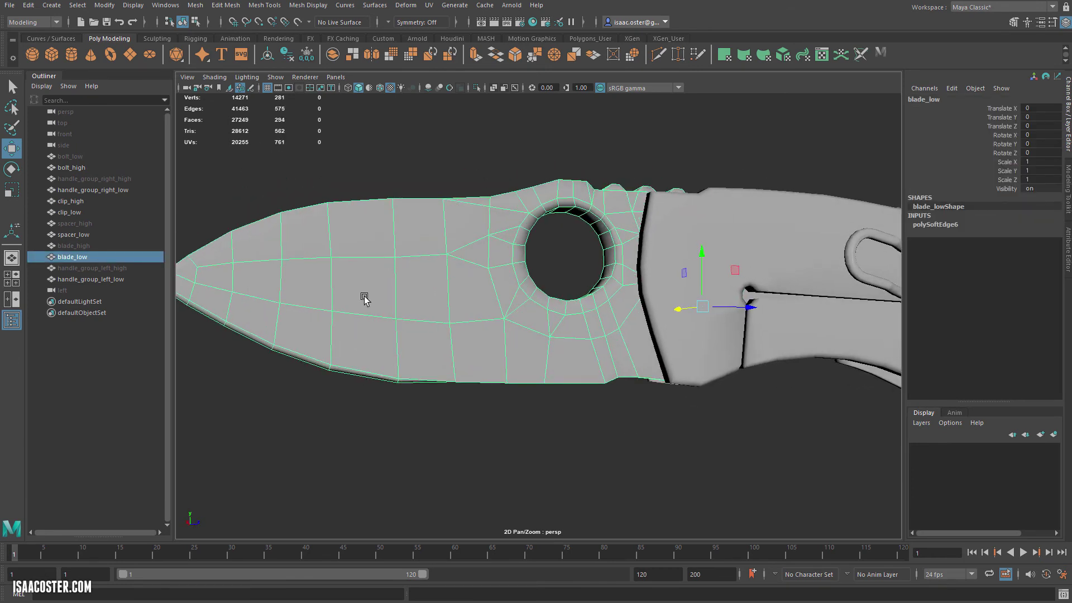
right_click_drag(365, 296, 364, 251)
left_click_drag(361, 333, 353, 338, "alt")
left_click(365, 309)
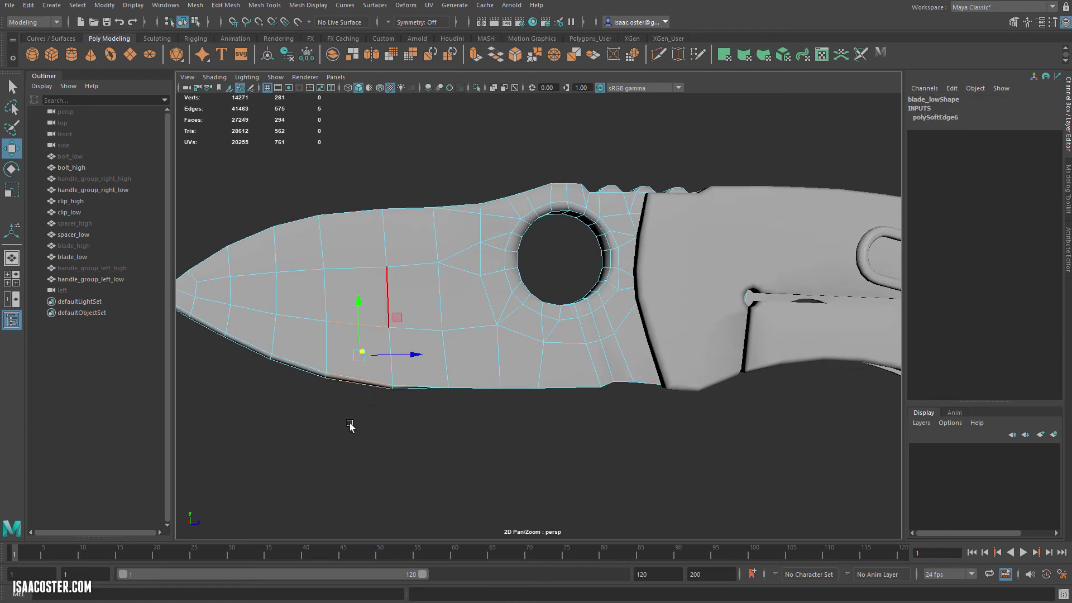
left_click_drag(352, 427, 350, 420, "alt")
left_click(173, 5)
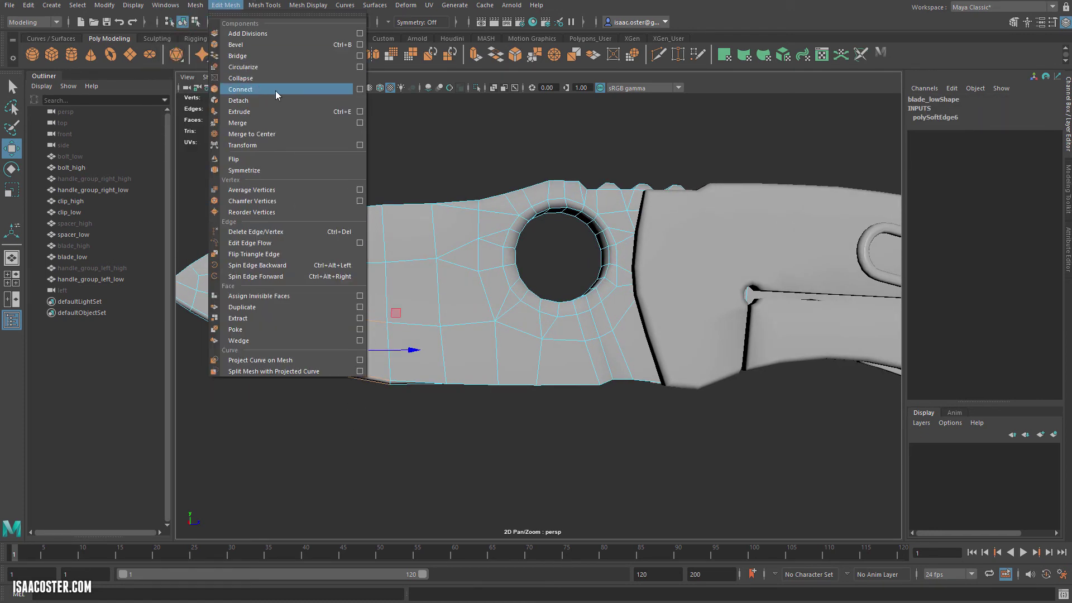
left_click(359, 89)
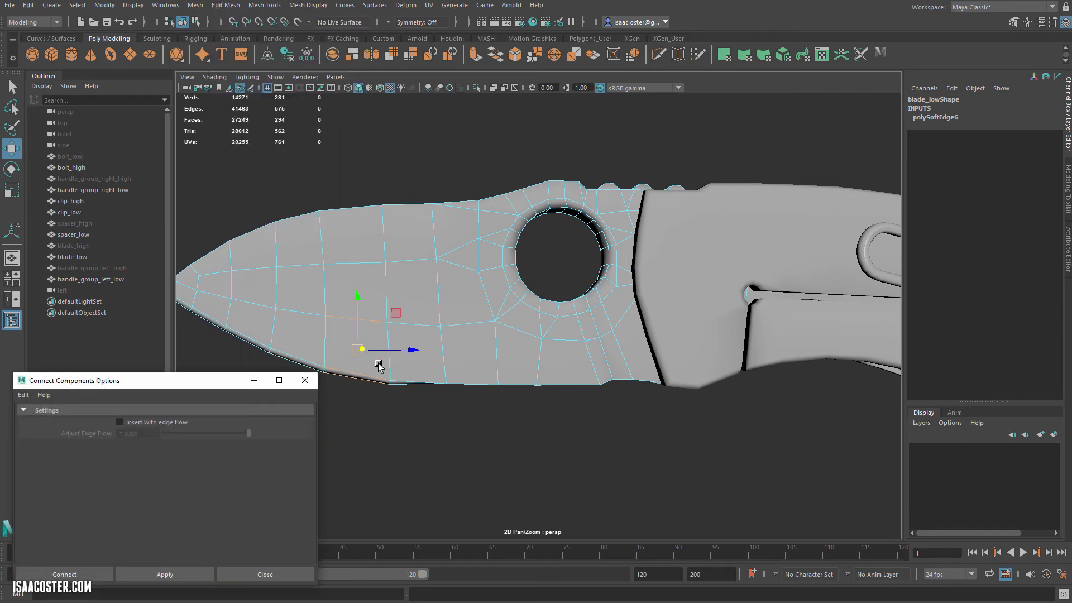
Step: Keep only the three cutting-edge edges selected and connect them with Insert with edge flow enabled at 1.0
left_click_drag(461, 418, 494, 405, "alt")
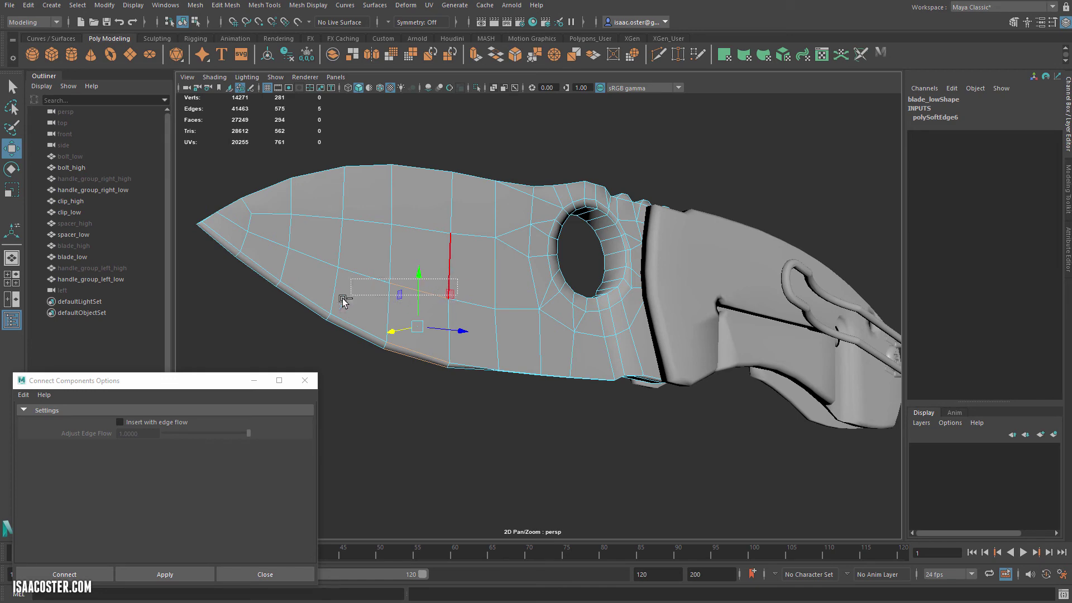
left_click_drag(342, 298, 321, 330, "ctrl")
left_click(170, 423)
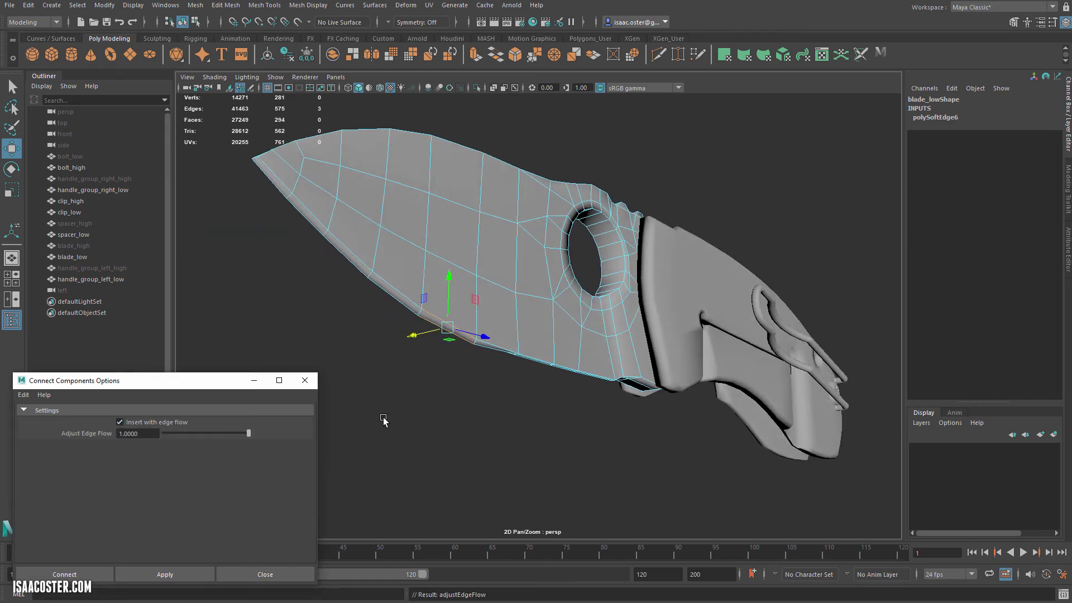
left_click_drag(384, 418, 335, 431, "alt")
left_click(157, 576)
left_click_drag(410, 469, 388, 472, "alt")
key("ctrl+z")
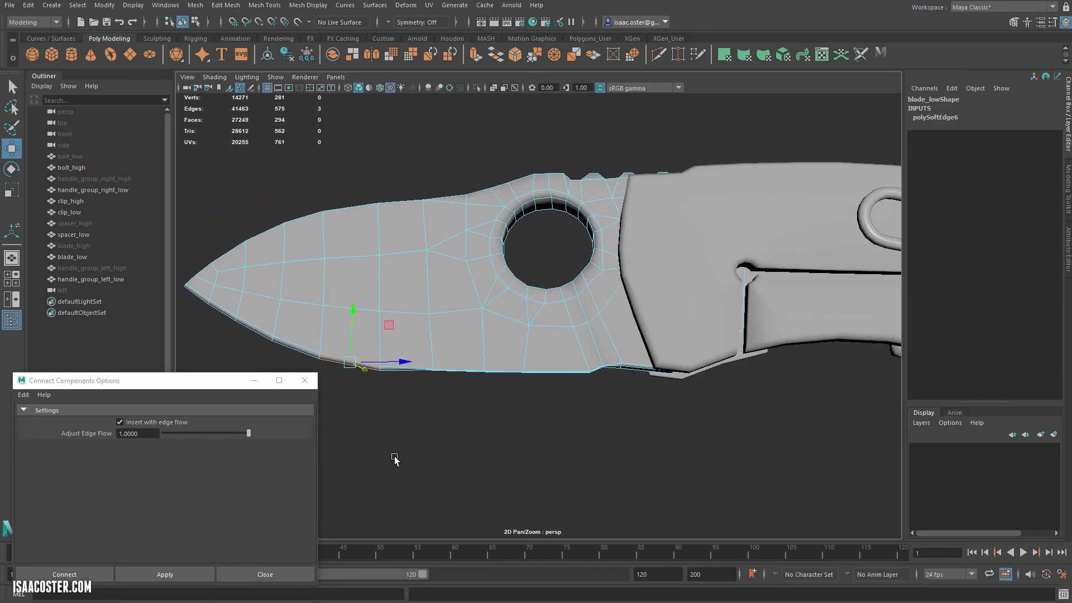
left_click(186, 574)
left_click_drag(481, 466, 481, 434, "alt")
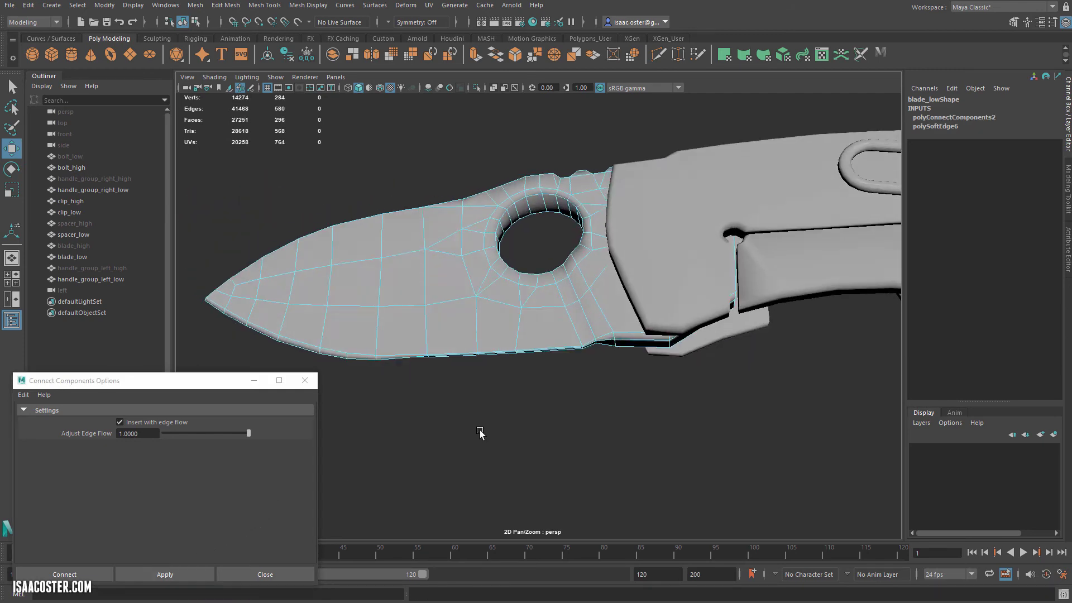
Step: Connect the blade's three parallel spine edges above the new cutting-edge cut, keeping edge flow enabled
right_click_drag(481, 433, 703, 443, "alt")
left_click_drag(704, 442, 504, 350, "alt")
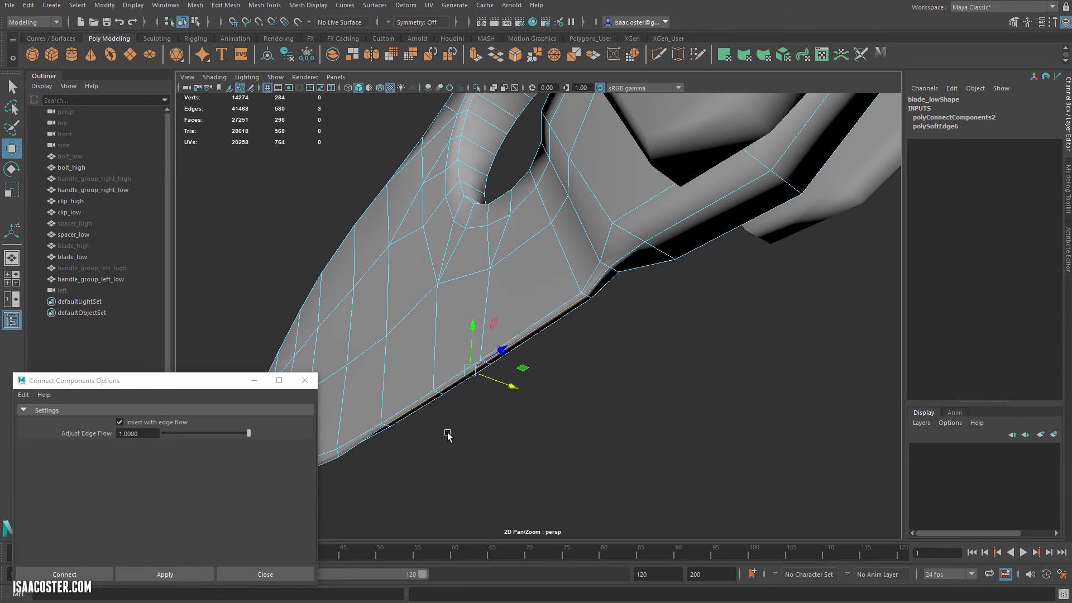
mouse_move(478, 329)
left_mouse_down("alt")
mouse_move(481, 321)
mouse_move(476, 354)
mouse_move(618, 370)
mouse_move(680, 391)
left_mouse_up("alt")
right_click_drag(679, 391, 509, 388, "alt")
left_click_drag(508, 388, 463, 379, "alt")
right_click_drag(463, 374, 463, 343)
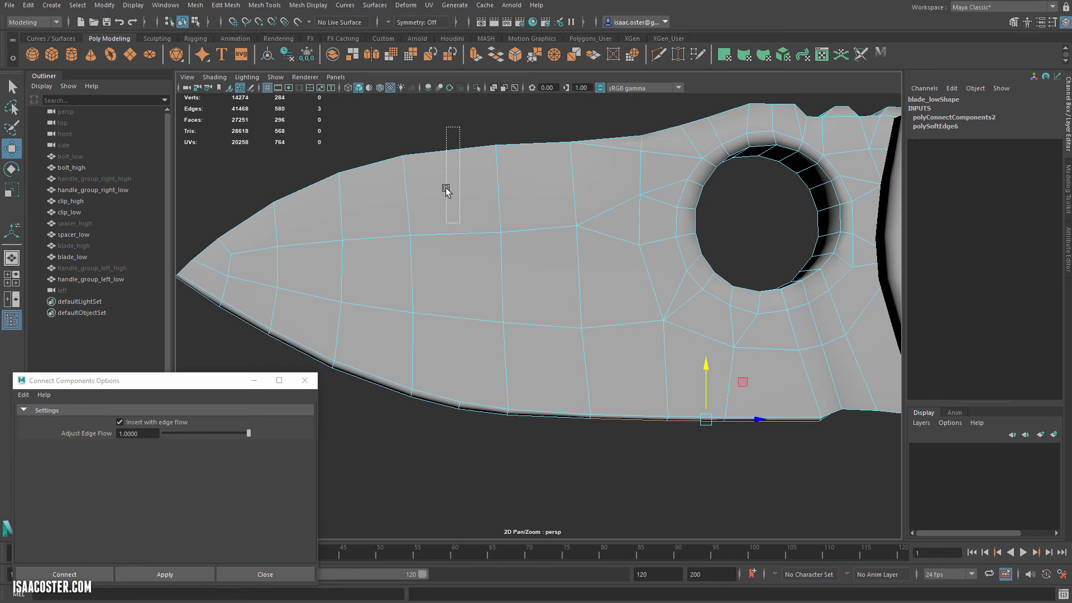
left_click(145, 570)
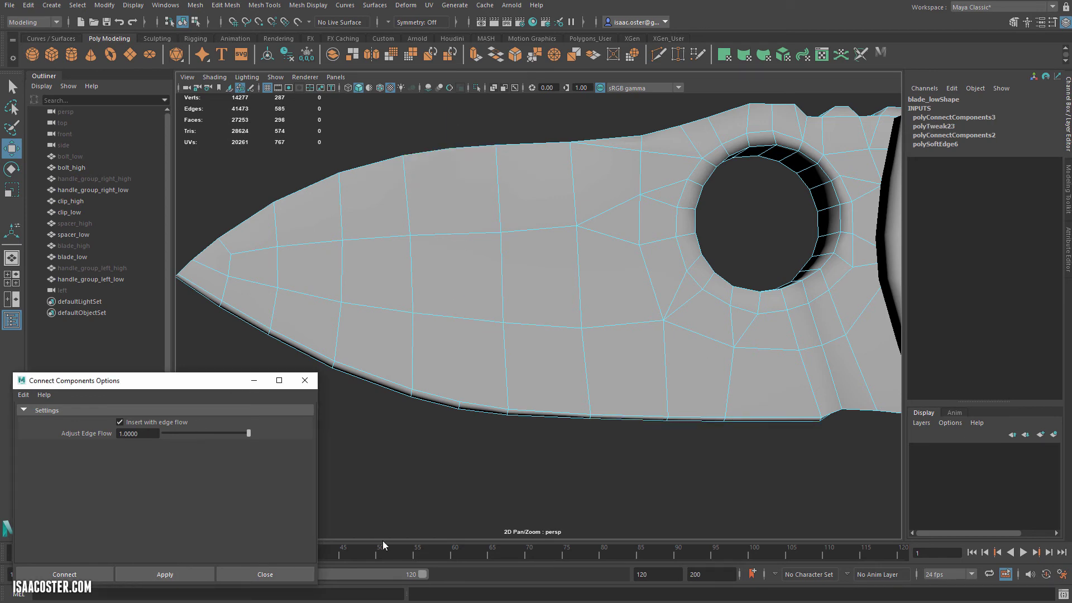
left_click_drag(383, 541, 431, 423, "alt")
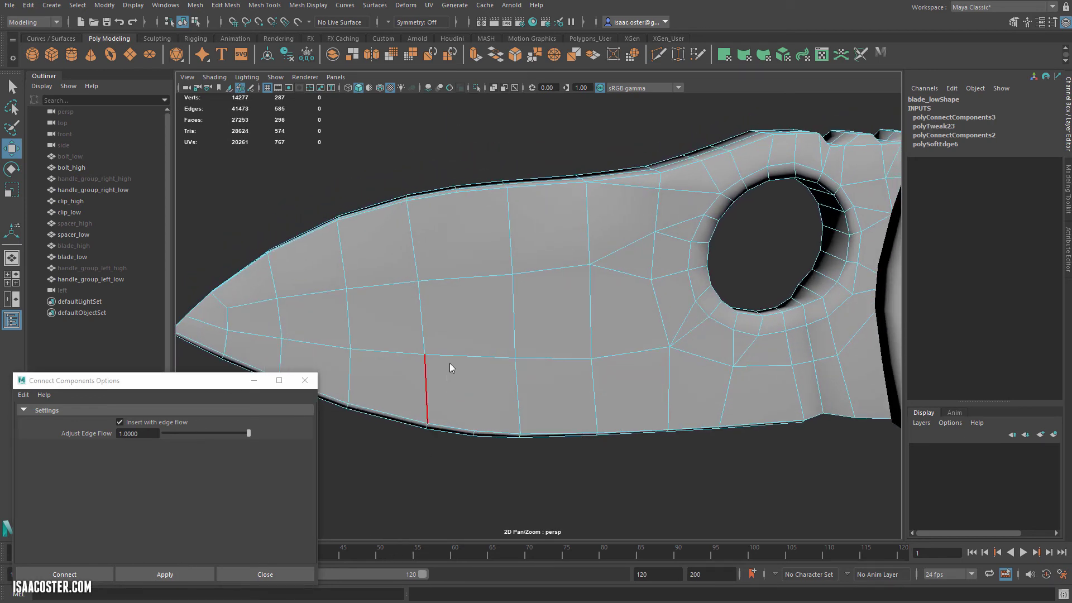
Step: In wireframe, select the four lengthwise edges across both blade faces and connect them with Insert with edge flow disabled
right_click_drag(450, 367, 452, 343)
left_click_drag(452, 400, 519, 355, "alt")
key("4")
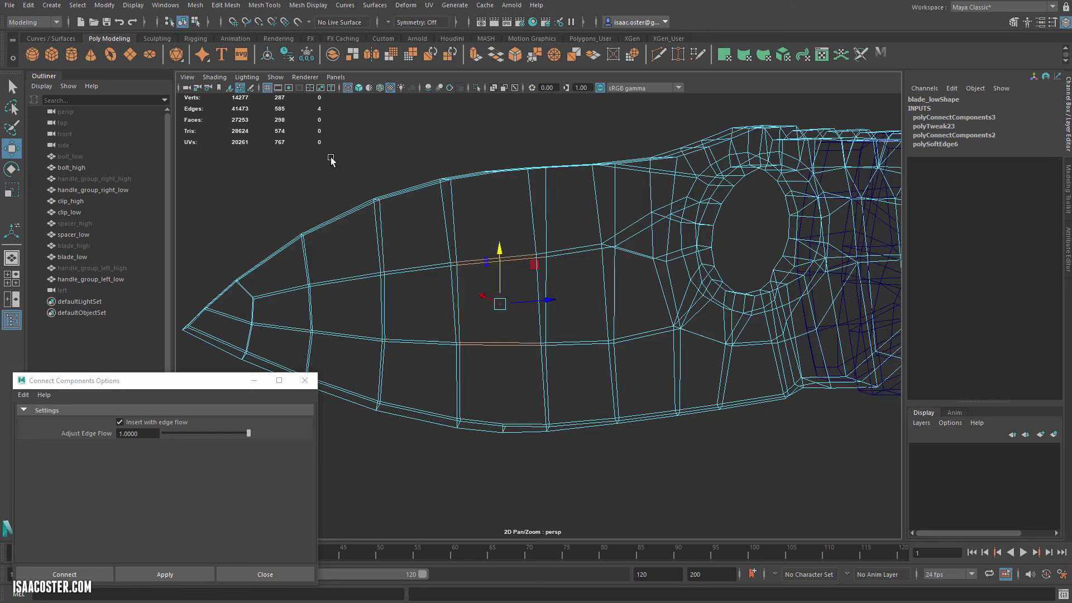
left_click(329, 156)
left_click_drag(503, 394, 503, 394)
left_click_drag(384, 530, 406, 484, "alt")
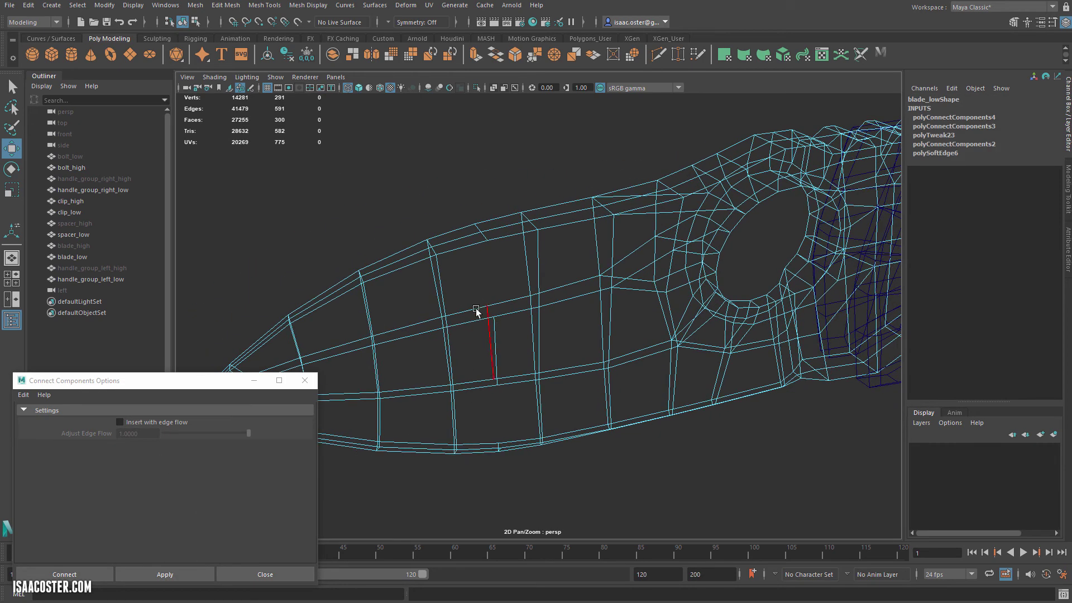
Step: On the near blade face, connect the new cut's spine vertex to the matching vertex on the upper lengthwise edge
right_click_drag(476, 311, 535, 313, "alt")
left_click_drag(535, 313, 535, 309, "alt")
right_click_drag(536, 313, 490, 217)
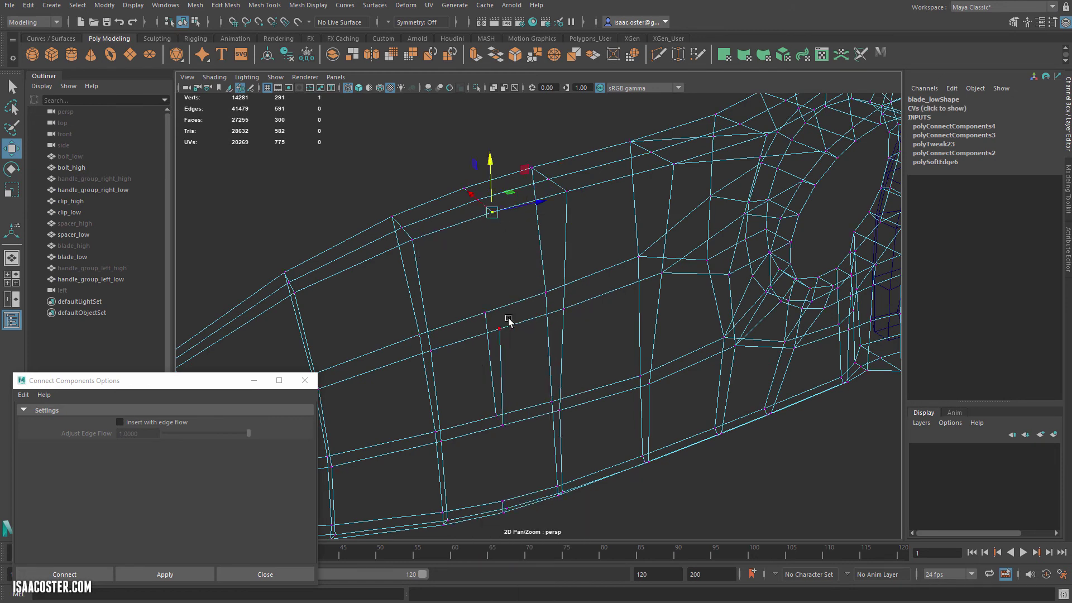
left_click_drag(526, 397, 499, 350, "alt")
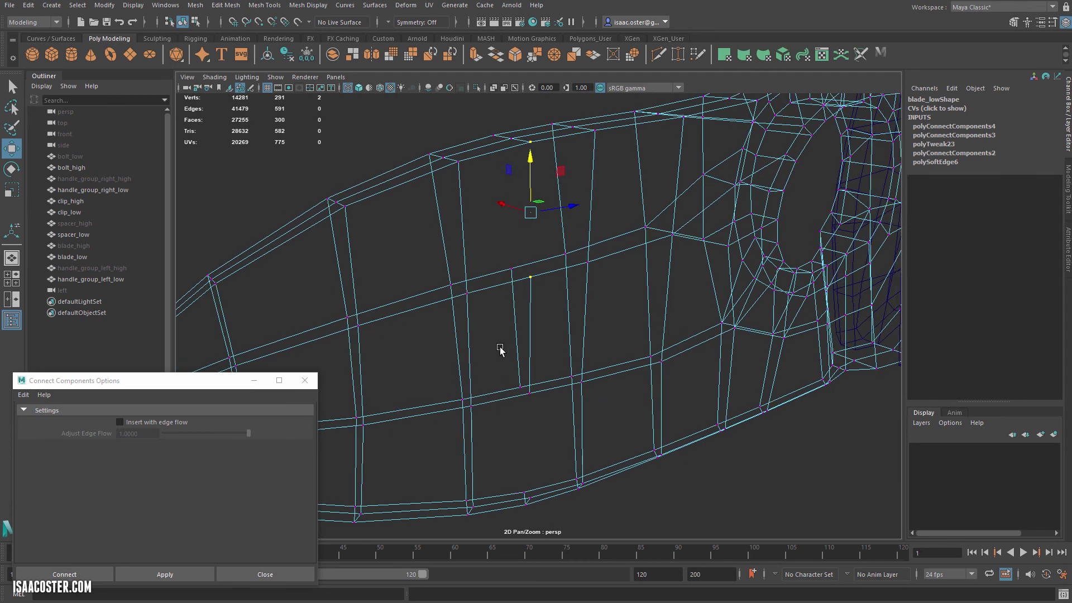
left_click(228, 7)
left_click(257, 89)
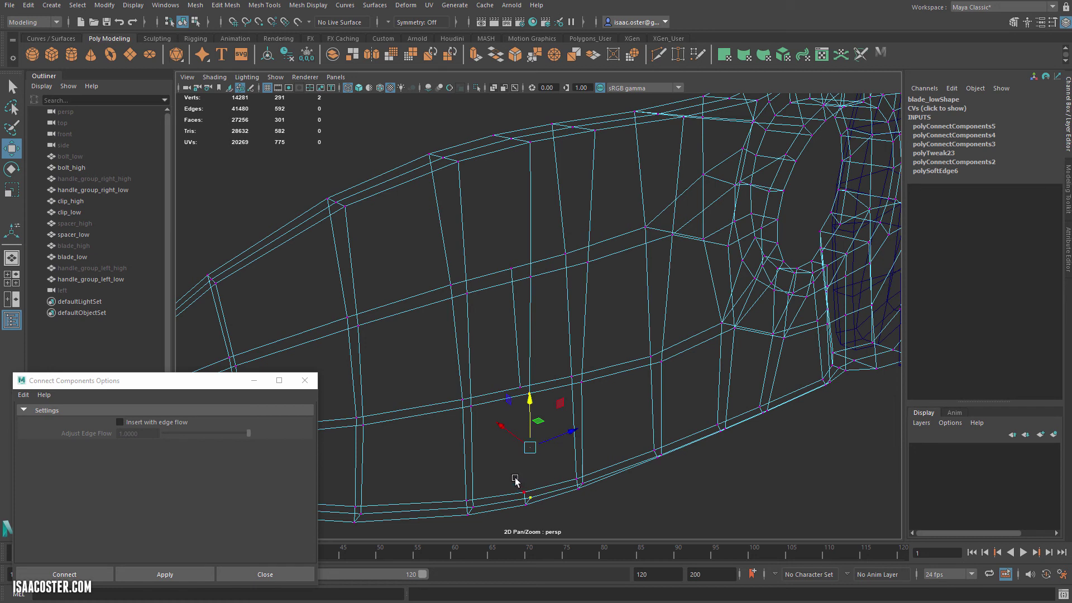
Step: Connect the remaining vertex pairs across both blade faces so the new cut runs from the cutting edge to the spine
left_click(524, 437)
left_click(521, 389)
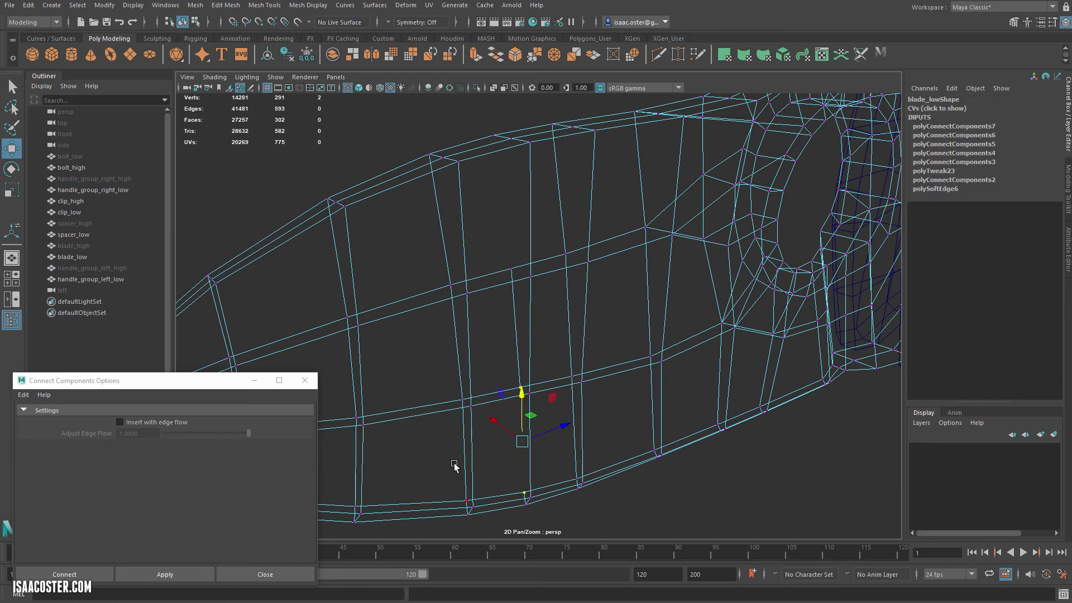
left_click(514, 208)
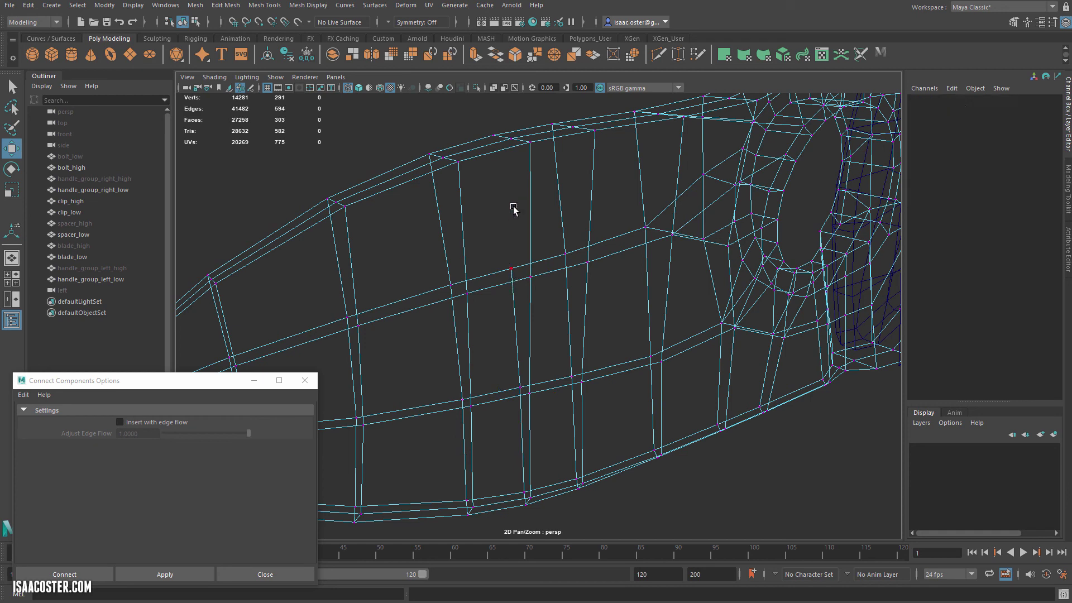
left_click(494, 133)
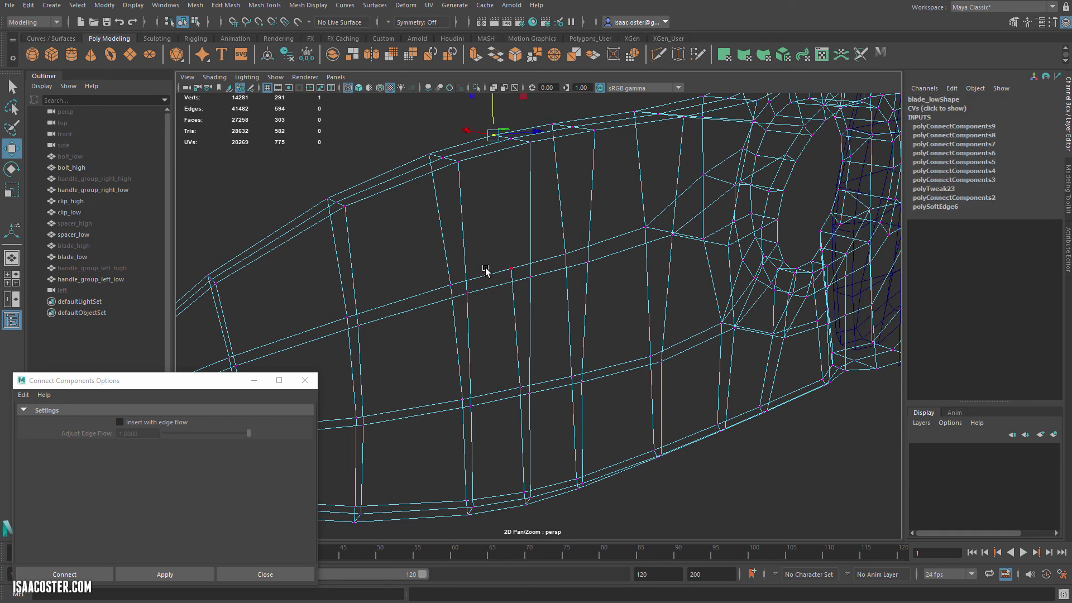
left_click_drag(485, 271, 545, 290, "alt")
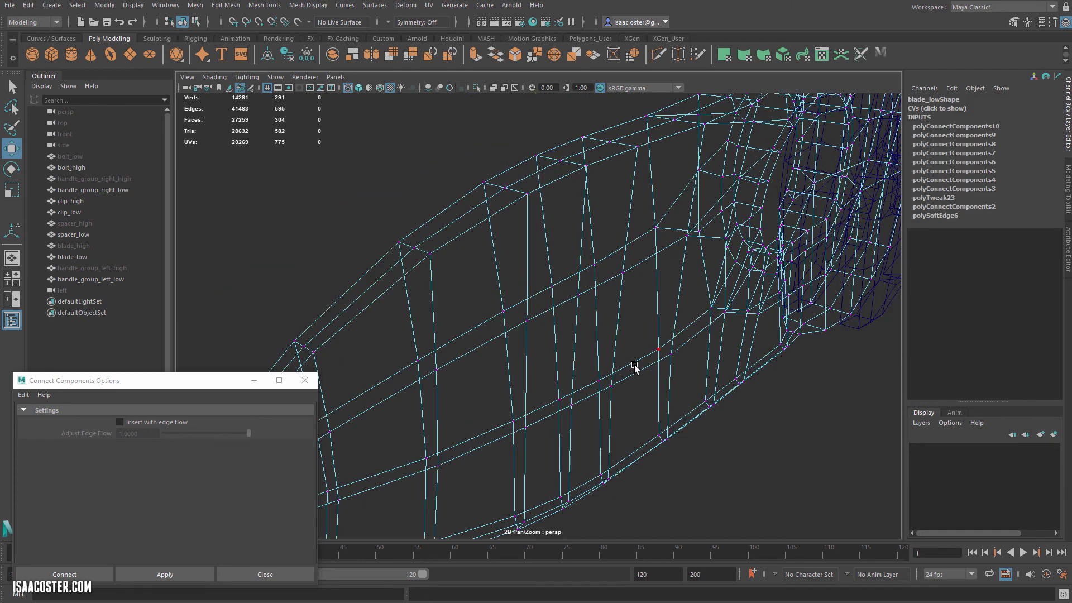
Step: Return blade_low to object selection and display the knife shaded
right_click_drag(635, 366, 436, 327, "alt")
left_click_drag(436, 327, 491, 326, "alt")
key("F8")
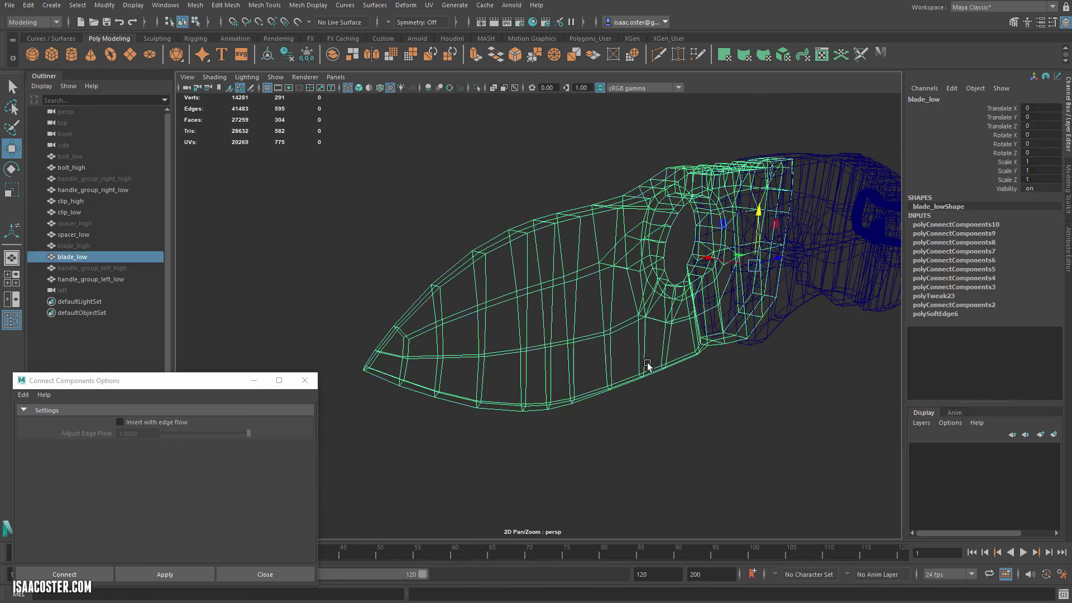
key("5")
left_click_drag(734, 432, 727, 417, "alt")
right_click_drag(727, 417, 542, 415, "alt")
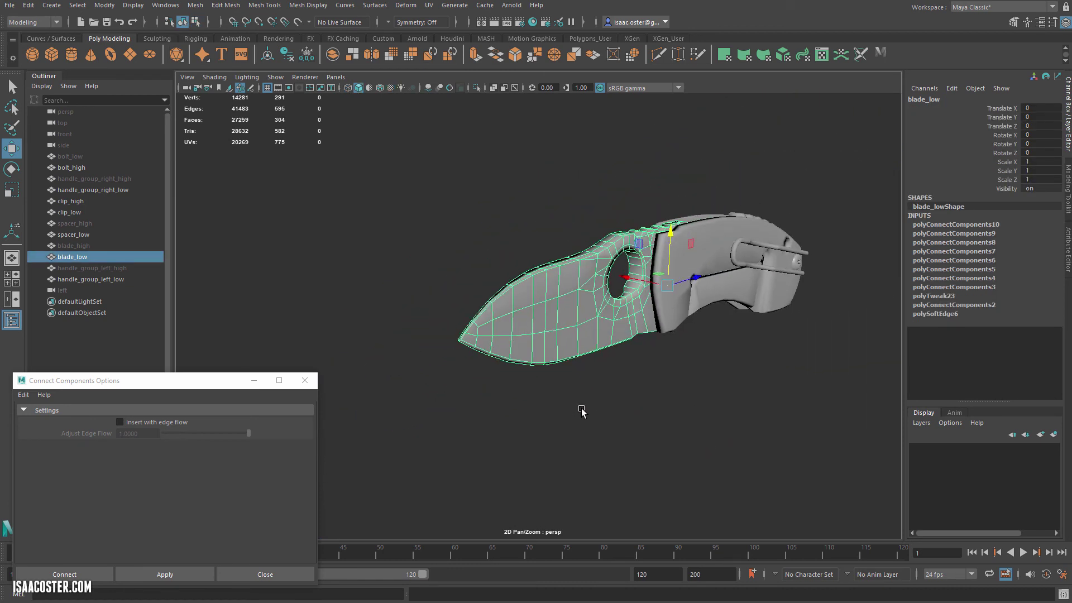
left_click_drag(580, 412, 482, 404, "alt")
Step: Deselect the blade and select the left low-poly handle at its round relief hole and slot
left_click(506, 388)
left_click_drag(720, 351, 681, 385, "alt")
middle_click_drag(682, 386, 536, 376, "alt")
right_click_drag(537, 376, 749, 379, "alt")
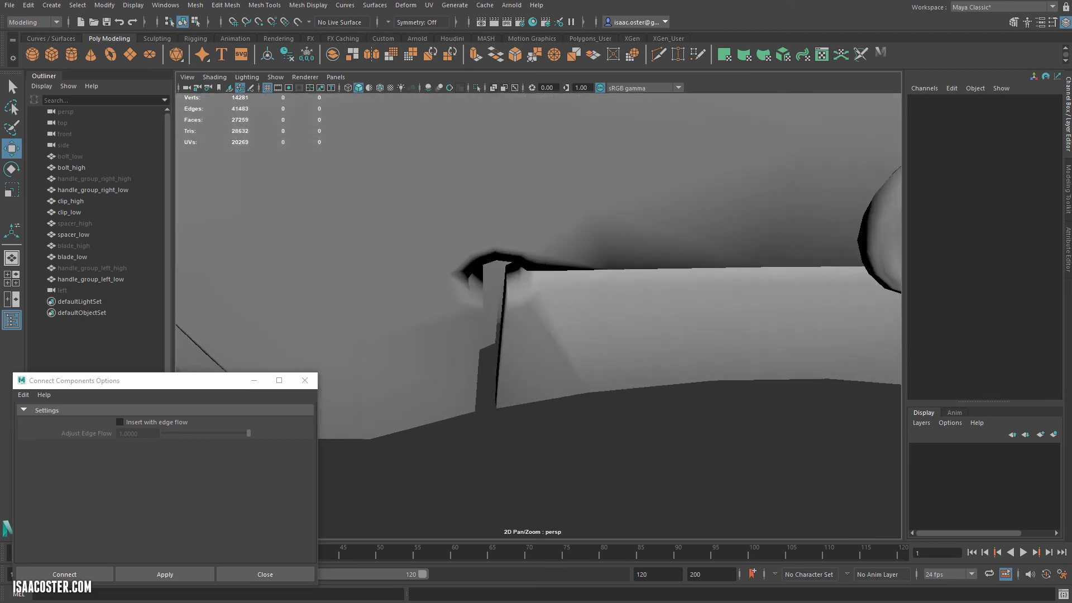
left_click(550, 329)
right_click_drag(587, 366, 577, 332, "alt")
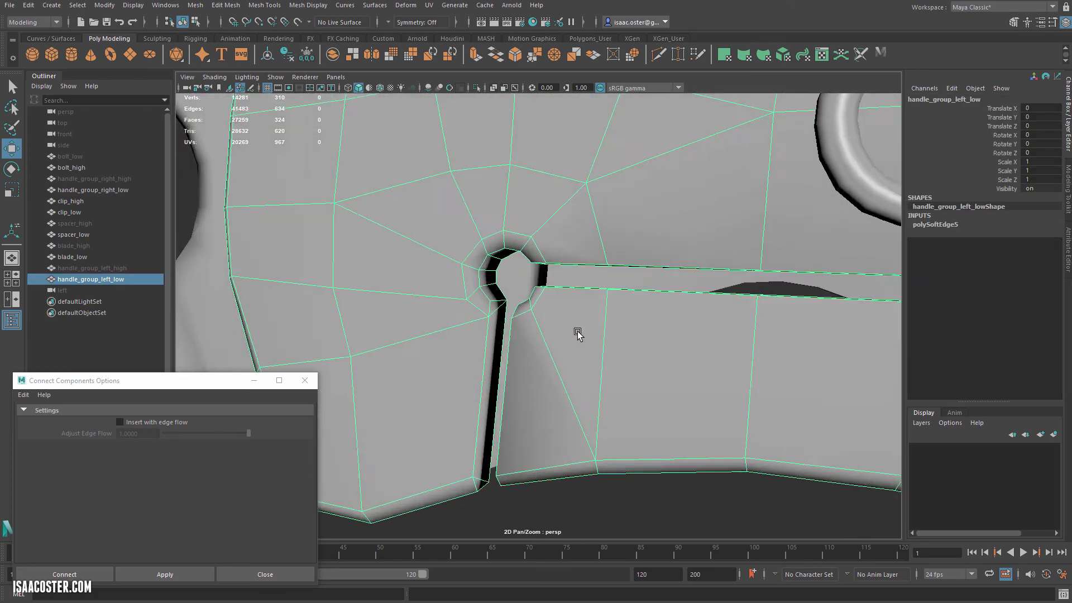
Step: Try to scale the face beside the left handle's slot, then clear the face selection
left_click_drag(578, 333, 632, 373, "alt")
left_click_drag(554, 311, 547, 307, "alt")
right_click_drag(549, 305, 549, 333)
left_click(561, 313)
left_click_drag(631, 375, 573, 432, "alt")
key("r")
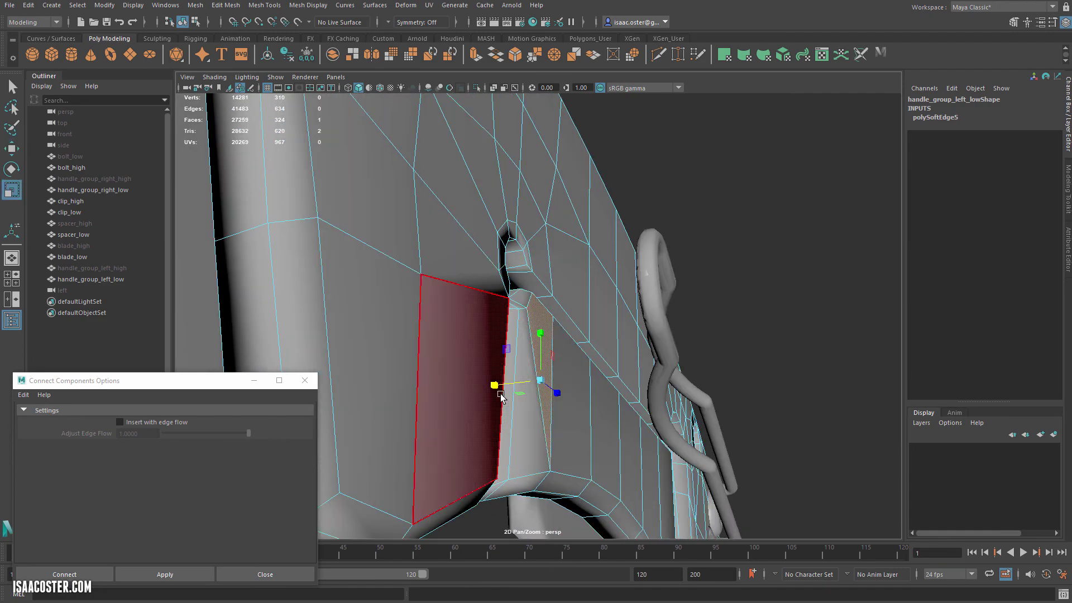
left_click_drag(551, 380, 558, 381)
left_click_drag(587, 385, 693, 408, "alt")
left_click(692, 450)
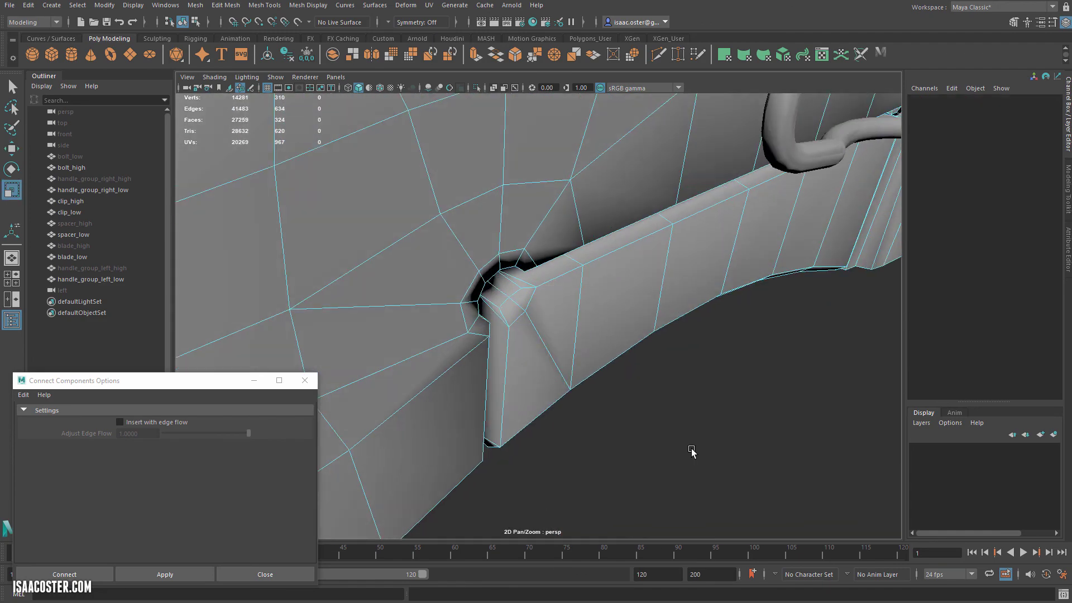
Step: Try to connect the relief hole's outer corner vertex to the nearby vertex on the left handle's lower edge
left_click_drag(692, 449, 630, 356, "alt")
left_click_drag(537, 286, 524, 265, "alt")
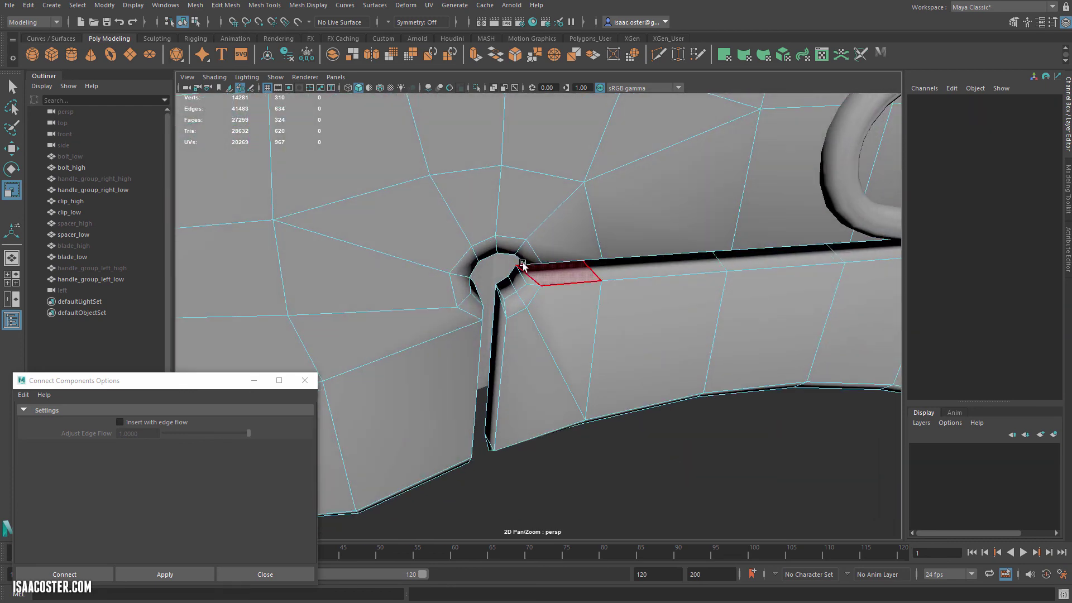
right_click_drag(536, 290, 535, 291)
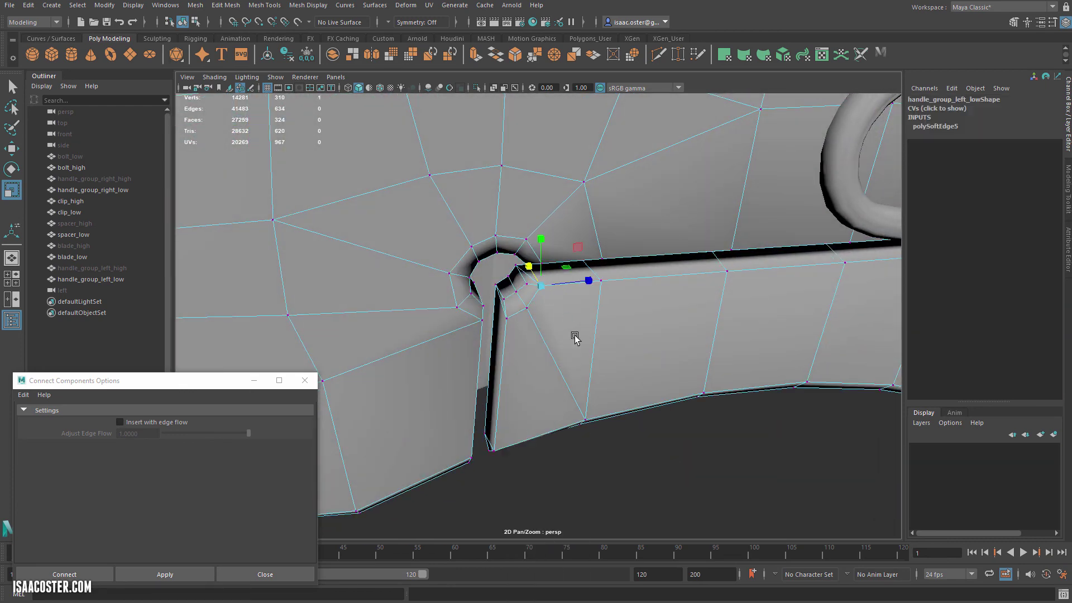
left_click(590, 421, "shift")
left_click_drag(590, 421, 581, 391, "alt")
left_click_drag(540, 281, 569, 408, "alt")
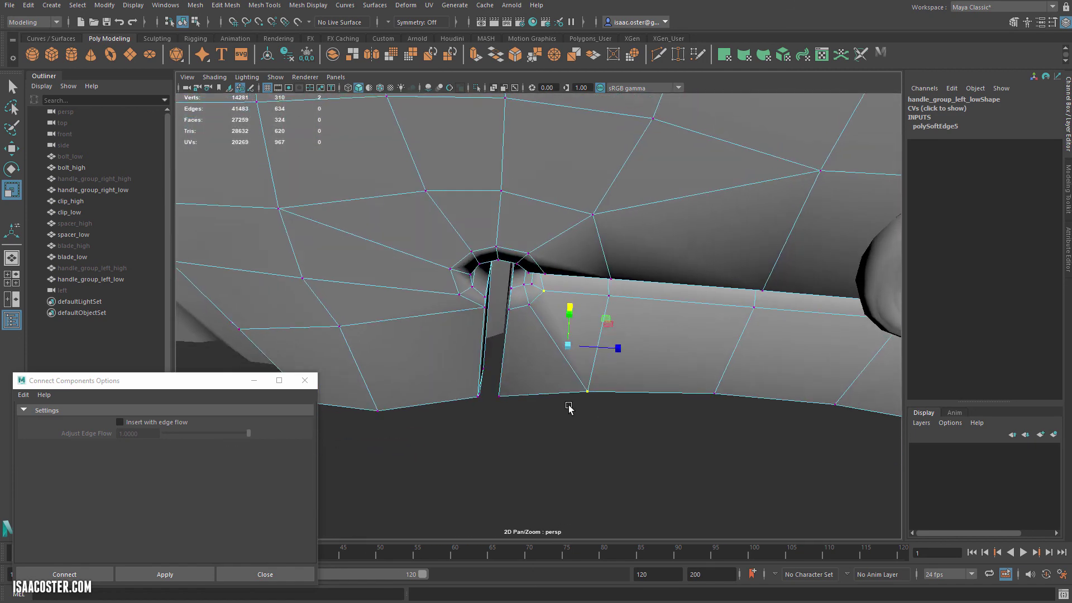
left_click(272, 8)
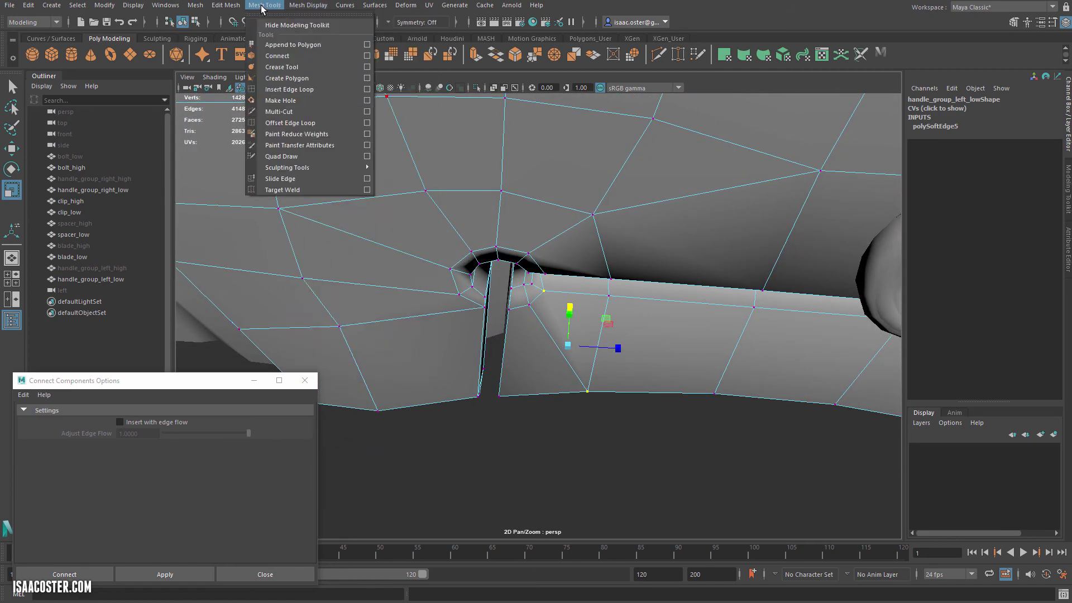
mouse_move(213, 6)
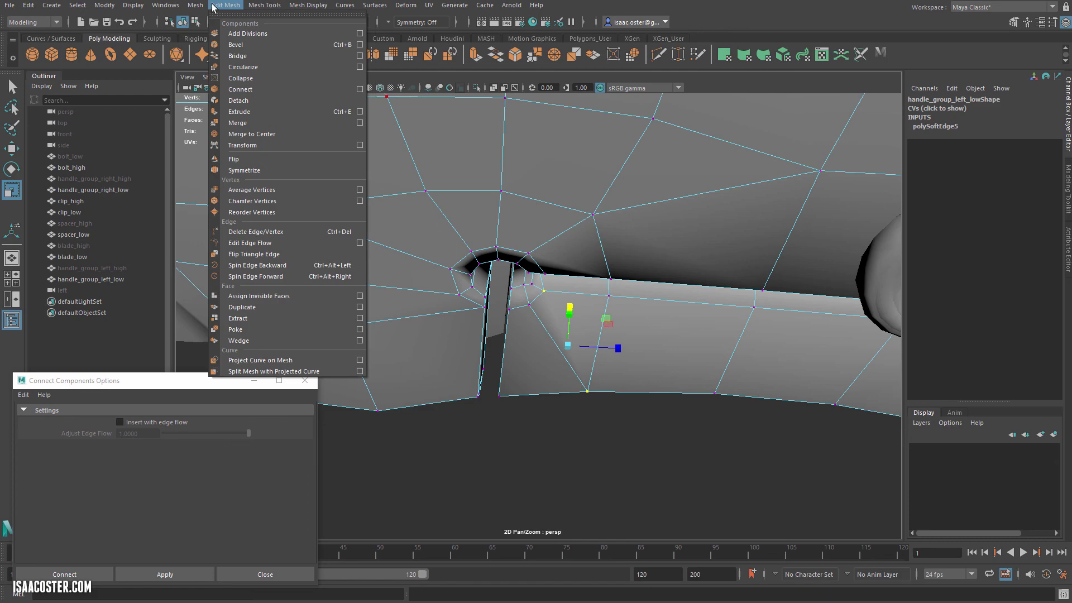
left_click(241, 89)
left_click(574, 472)
Step: Leave vertex editing on the left handle, clear the selection, and examine the whole shaded knife from the side
left_click_drag(575, 472, 662, 508, "alt")
scroll(692, 493, "down", 6)
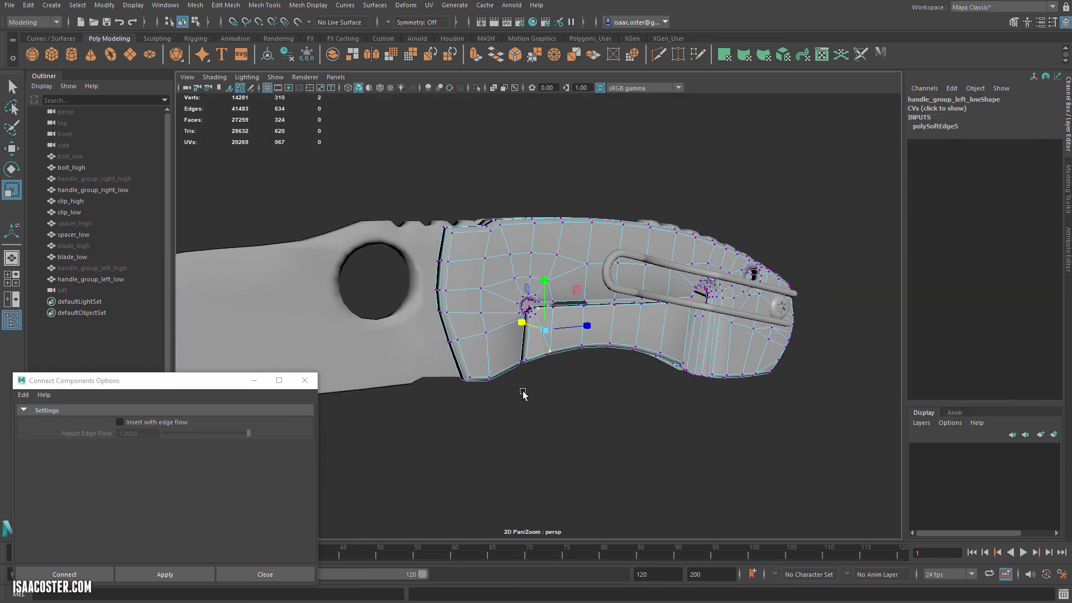
key("F8")
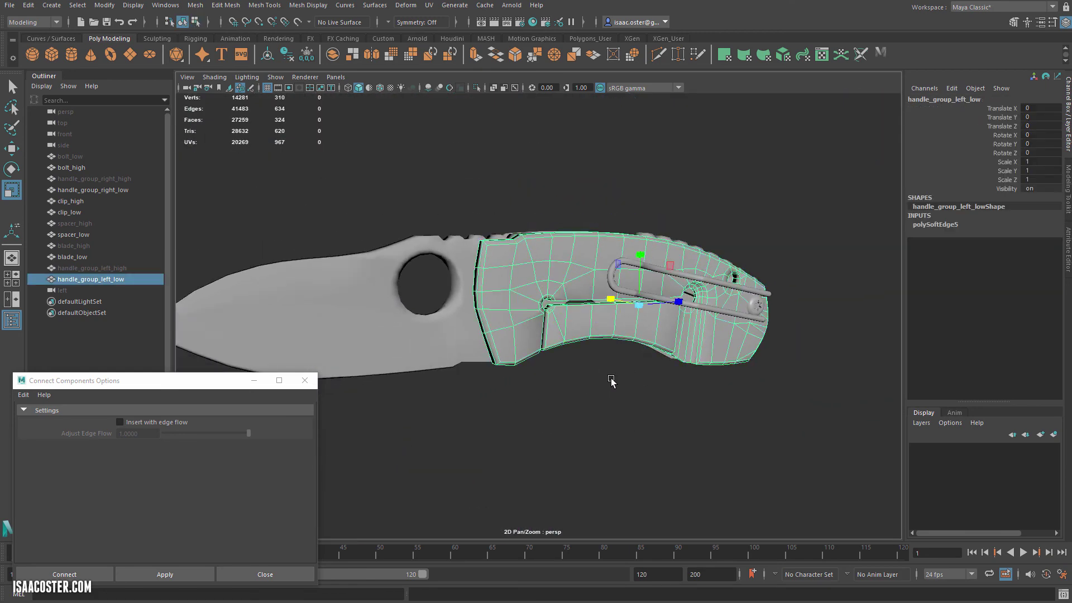
left_click(658, 402)
left_click_drag(658, 402, 578, 393, "alt")
right_click_drag(574, 340, 698, 369, "alt")
mouse_move(698, 369)
left_mouse_down("alt")
mouse_move(719, 363)
mouse_move(692, 366)
mouse_move(700, 367)
left_mouse_up("alt")
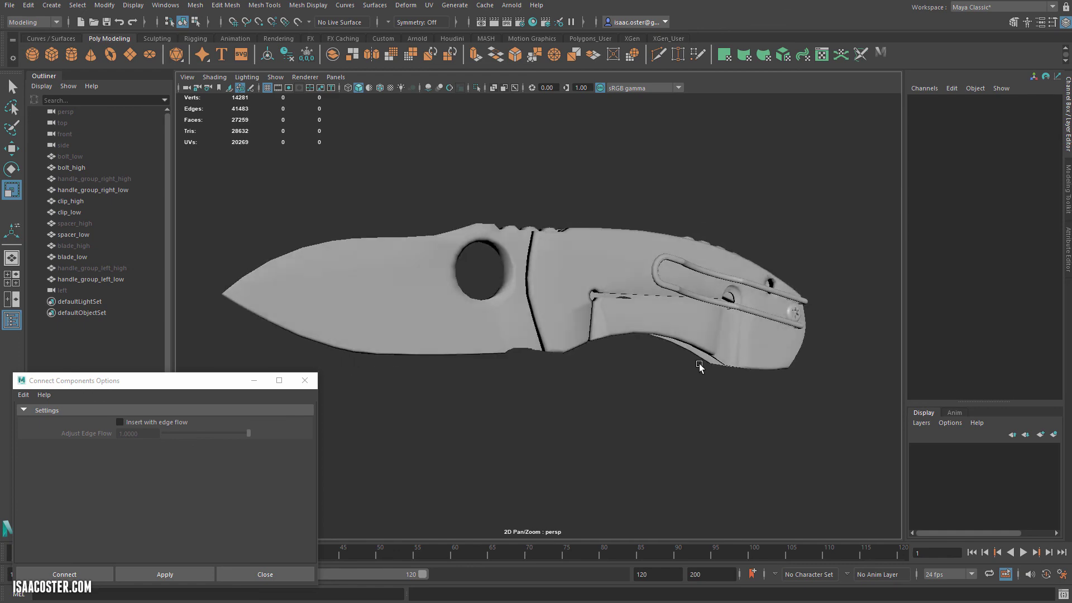